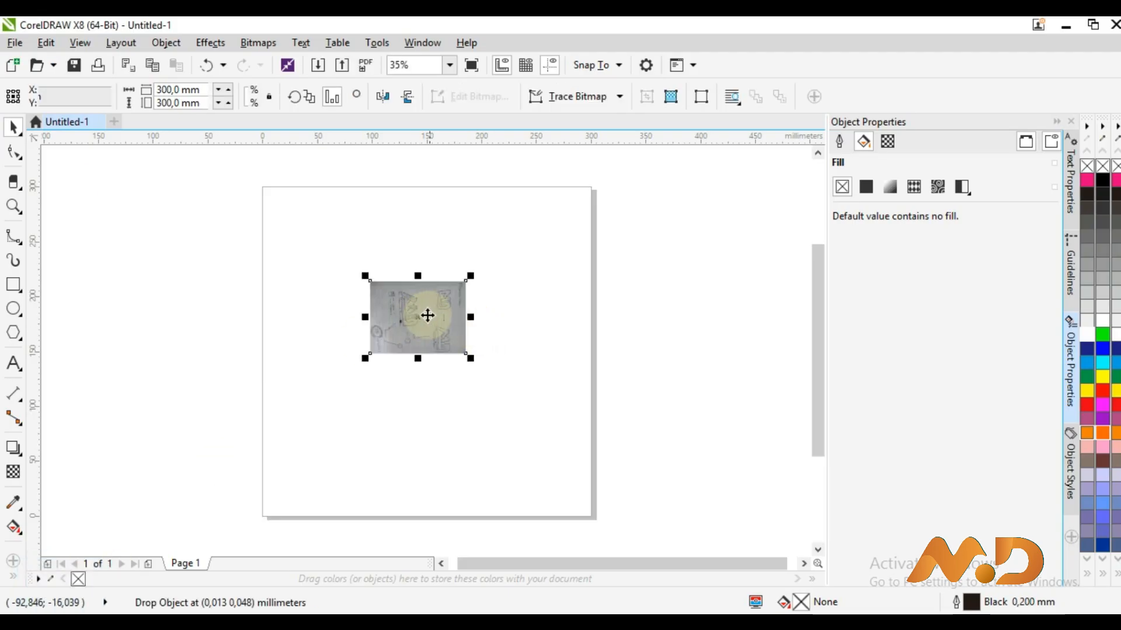
Rotate the sketch photo 90° and enlarge it to about 417.8%, centred on the page
{"action": "left_click", "coordinate": [336, 96]}
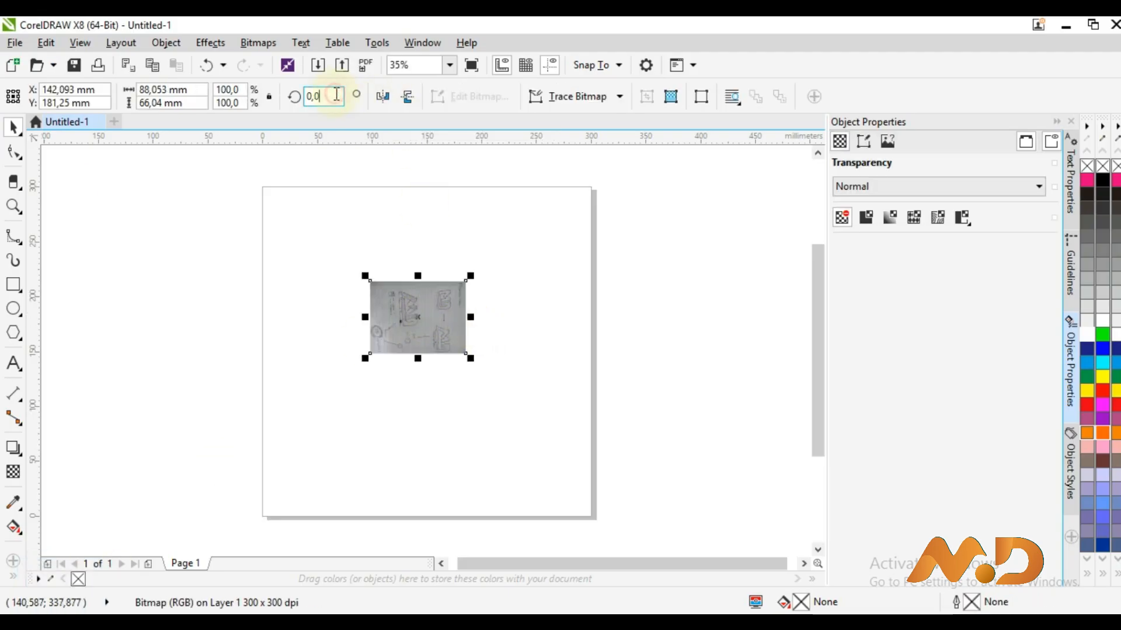
{"action": "type", "text": "90"}
{"action": "key", "text": "Return"}
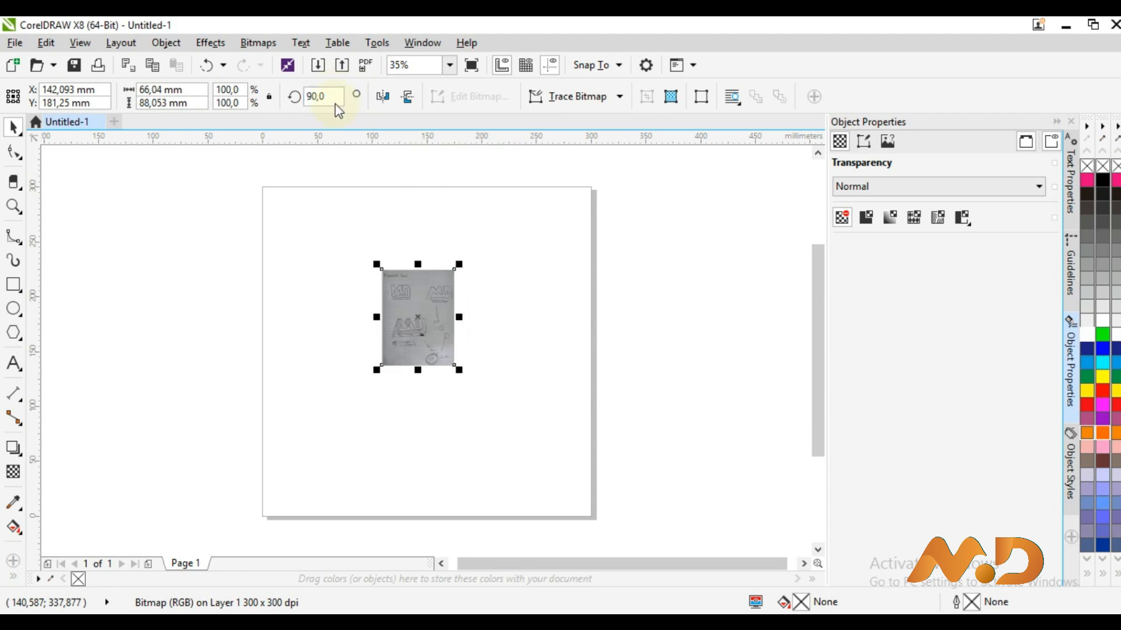
{"action": "left_click_drag", "start_coordinate": [459, 264], "coordinate": [566, 146]}
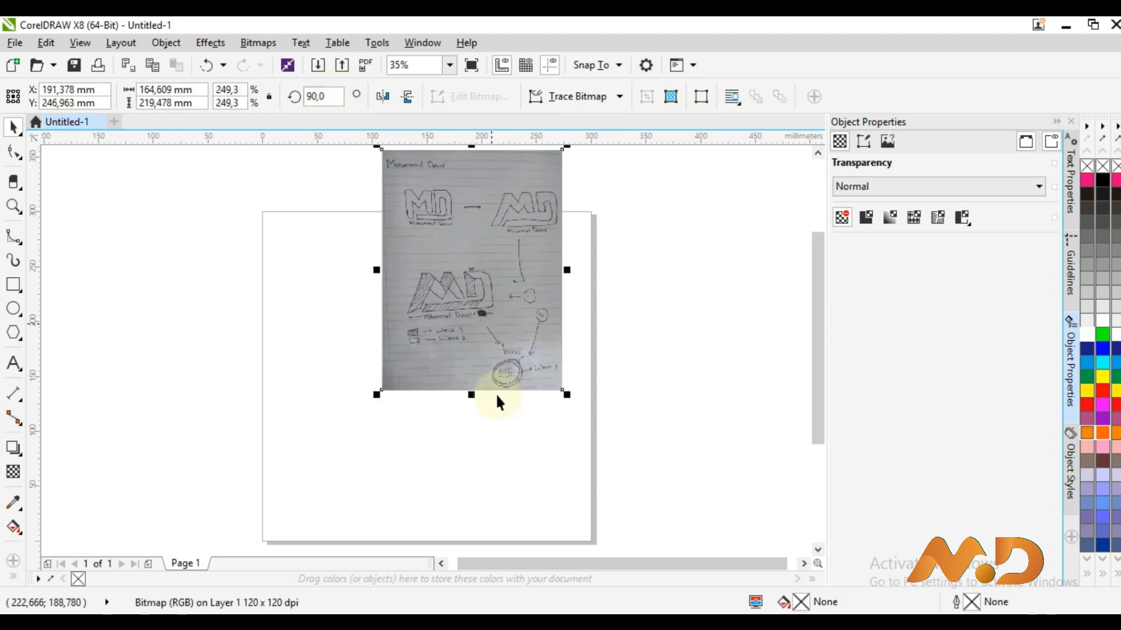
{"action": "left_click_drag", "start_coordinate": [384, 398], "coordinate": [270, 477]}
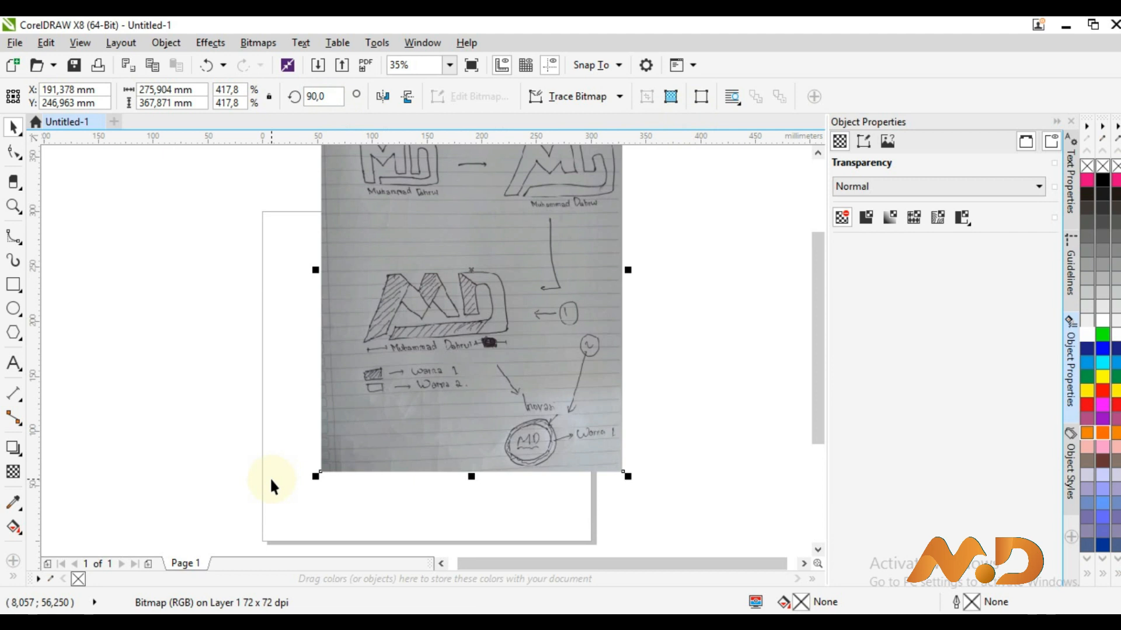
{"action": "key", "text": "p"}
Zoom to fit the drawing and preview the page full screen with F9
{"action": "left_click", "coordinate": [449, 65]}
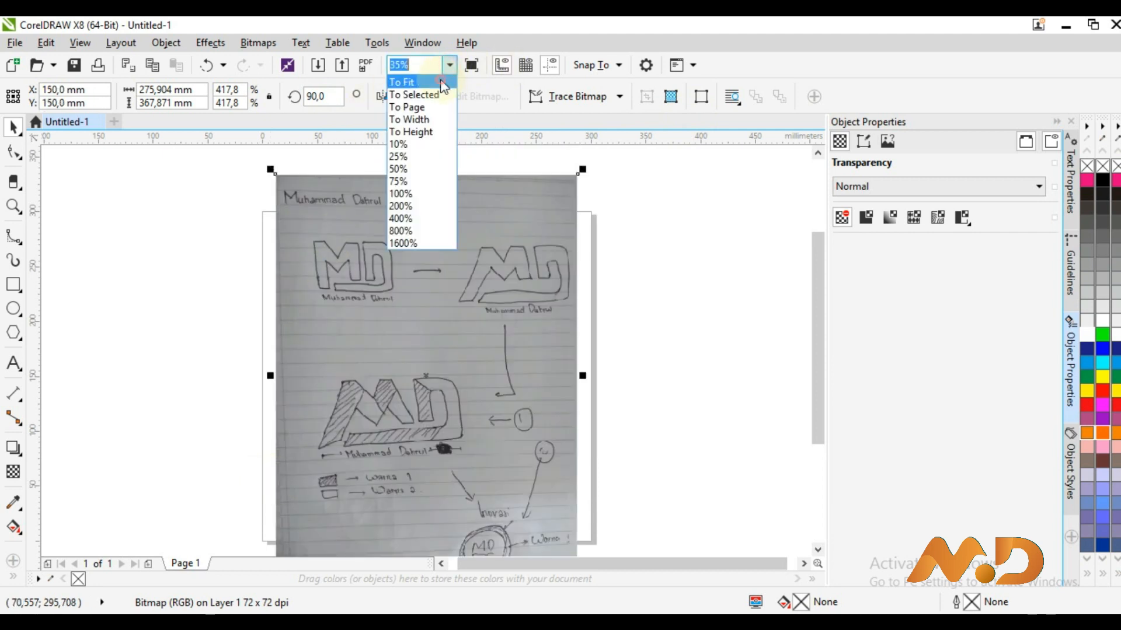
{"action": "left_click", "coordinate": [409, 78]}
{"action": "key", "text": "F9"}
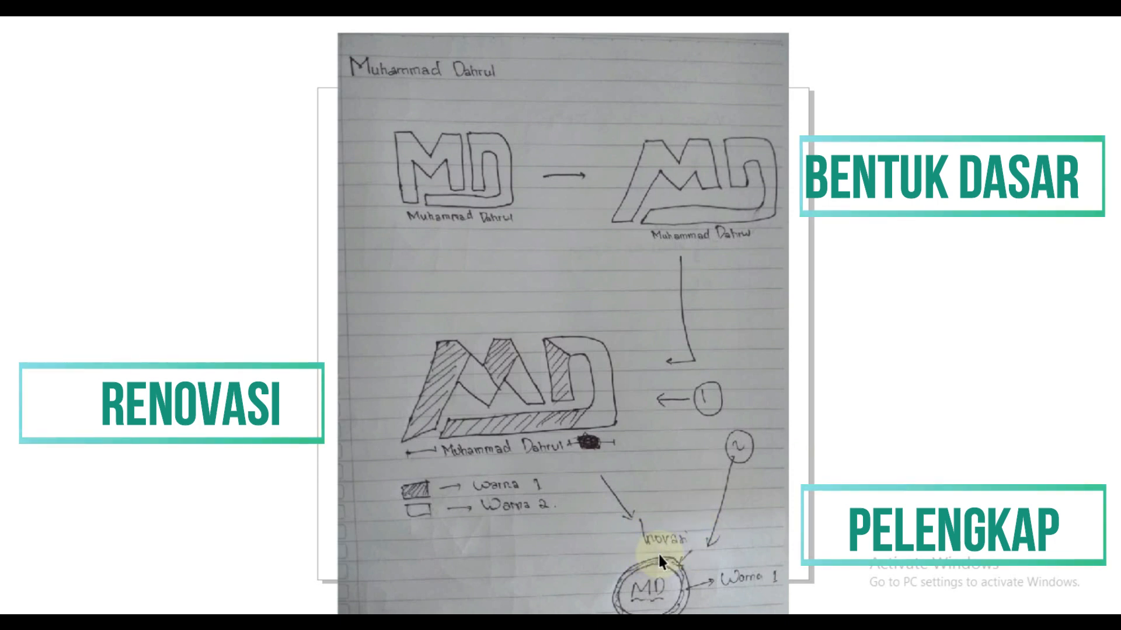
{"action": "left_click", "coordinate": [710, 531]}
Move the enlarged sketch photo to the left of the page
{"action": "left_click_drag", "start_coordinate": [488, 387], "coordinate": [258, 357]}
{"action": "left_click_drag", "start_coordinate": [532, 566], "coordinate": [500, 566]}
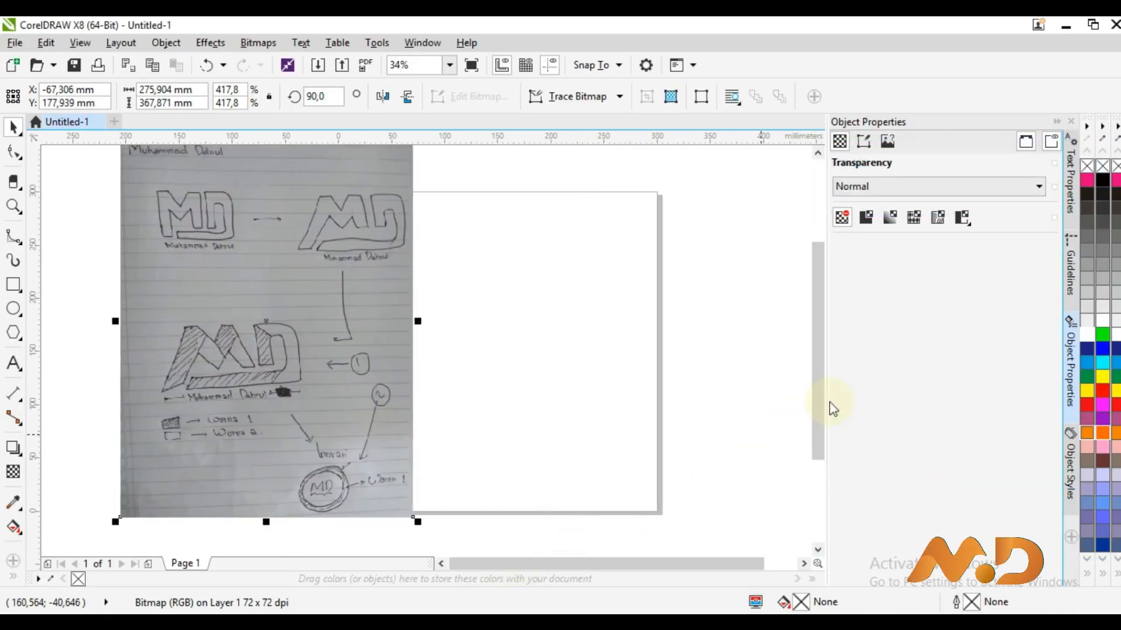
{"action": "scroll", "coordinate": [821, 402], "scroll_direction": "up", "scroll_amount": 1}
{"action": "mouse_move", "coordinate": [333, 395]}
{"action": "left_mouse_down"}
{"action": "mouse_move", "coordinate": [308, 397]}
{"action": "mouse_move", "coordinate": [317, 396]}
{"action": "left_mouse_up"}
Add an artistic-text letter 'M' and enlarge it to a large size
{"action": "left_click", "coordinate": [502, 368]}
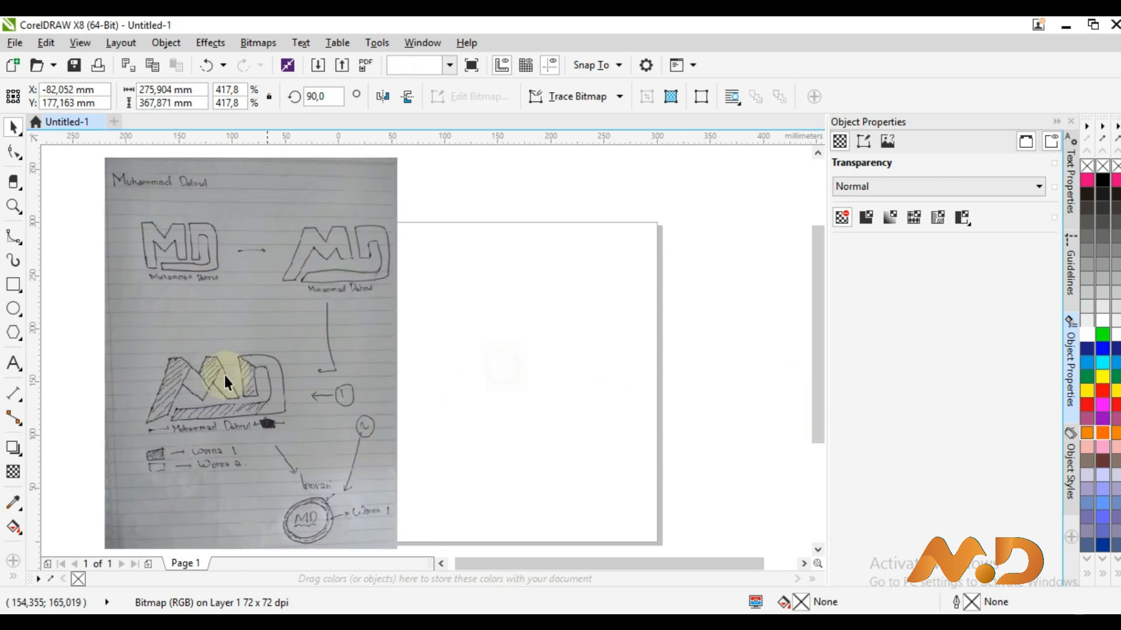
{"action": "left_click", "coordinate": [13, 363]}
{"action": "left_click", "coordinate": [509, 342]}
{"action": "type", "text": "M"}
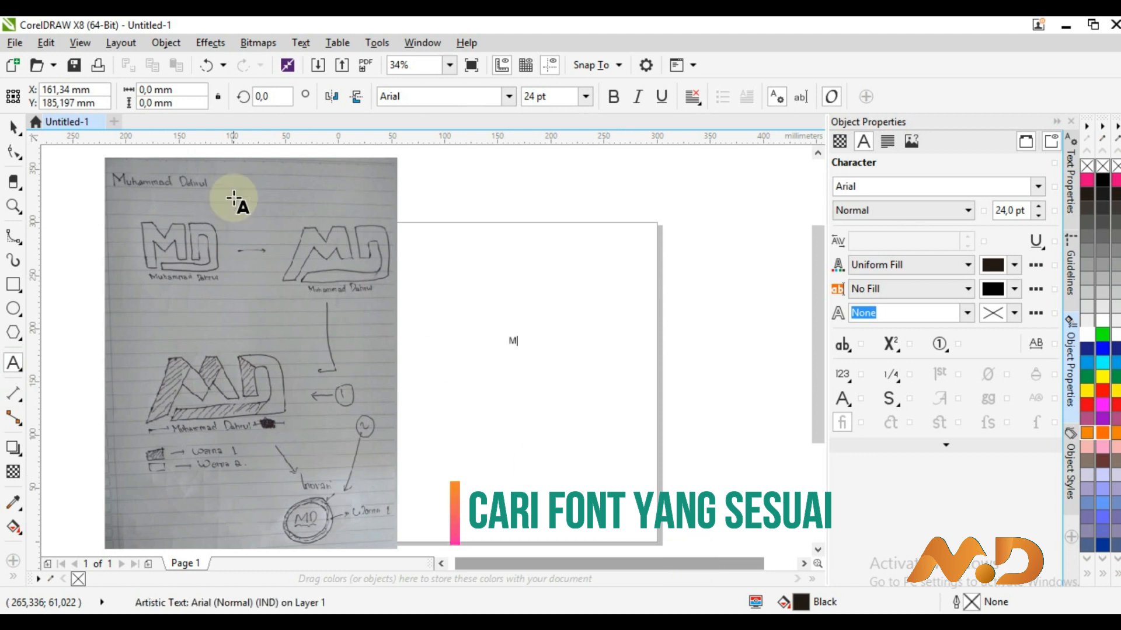
{"action": "left_click", "coordinate": [12, 128]}
{"action": "left_click_drag", "start_coordinate": [501, 352], "coordinate": [362, 432]}
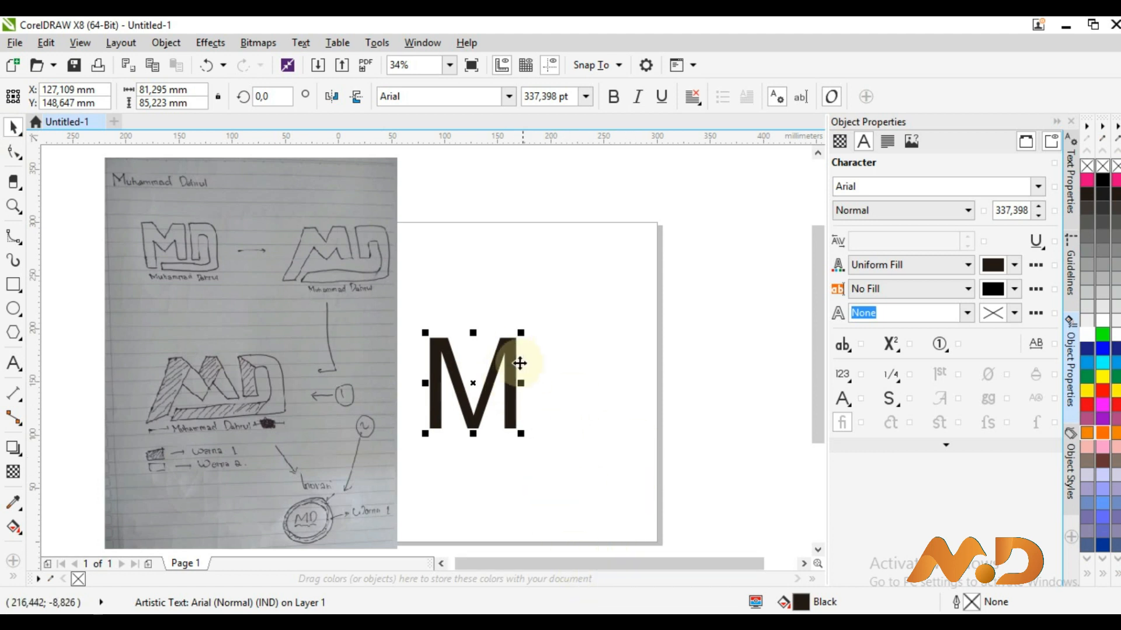
Move the sketch photo further left and place the M over it to compare
{"action": "left_click", "coordinate": [331, 340]}
{"action": "left_click_drag", "start_coordinate": [331, 339], "coordinate": [202, 342]}
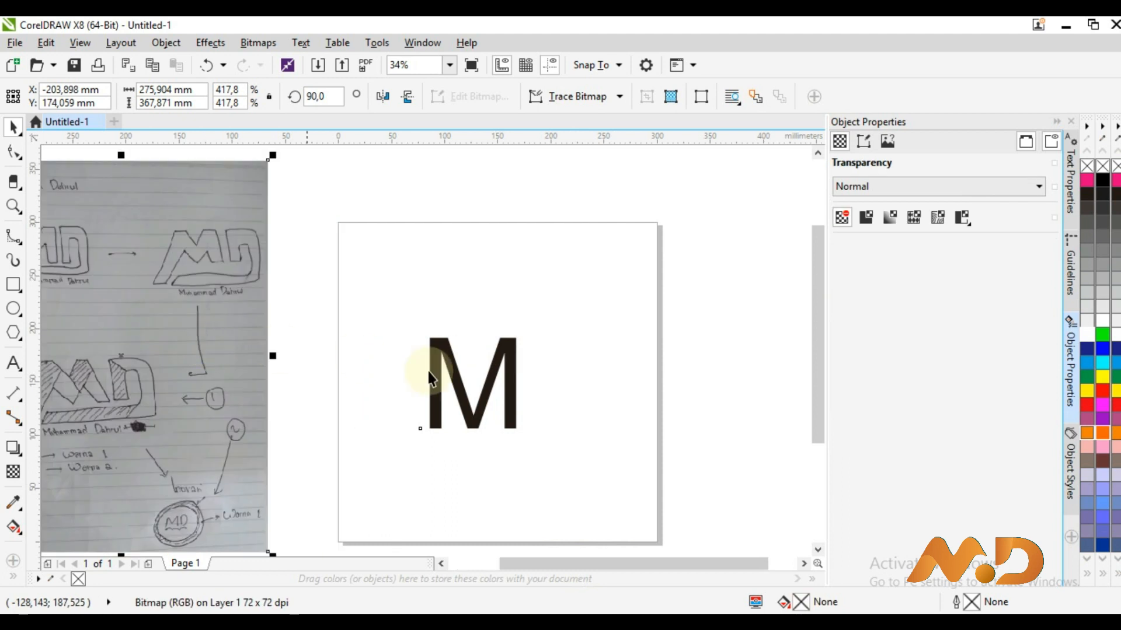
{"action": "left_click_drag", "start_coordinate": [377, 385], "coordinate": [129, 379]}
{"action": "left_click_drag", "start_coordinate": [524, 569], "coordinate": [474, 569]}
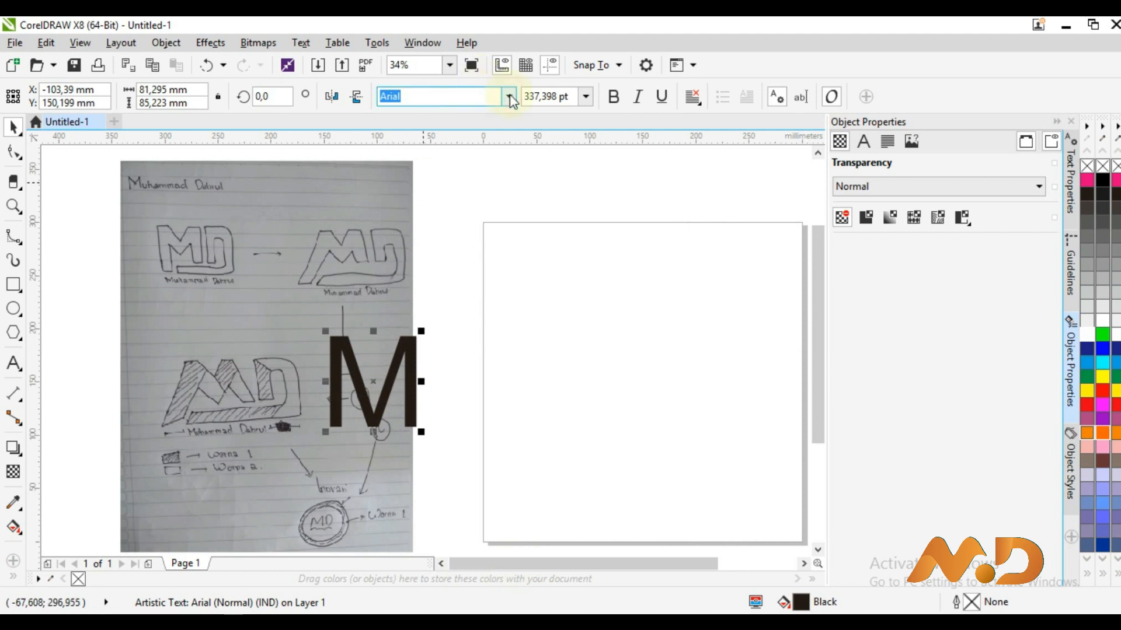
Change the M's font to Levenim MT
{"action": "key", "text": "alt+Down"}
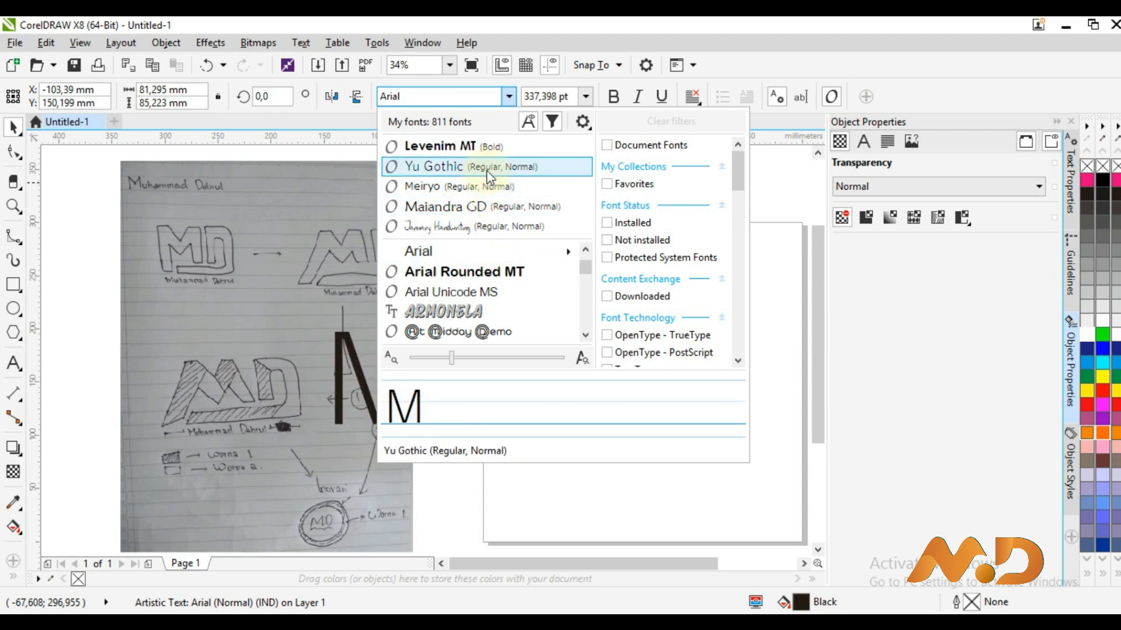
{"action": "left_click", "coordinate": [583, 283]}
{"action": "left_click", "coordinate": [584, 284]}
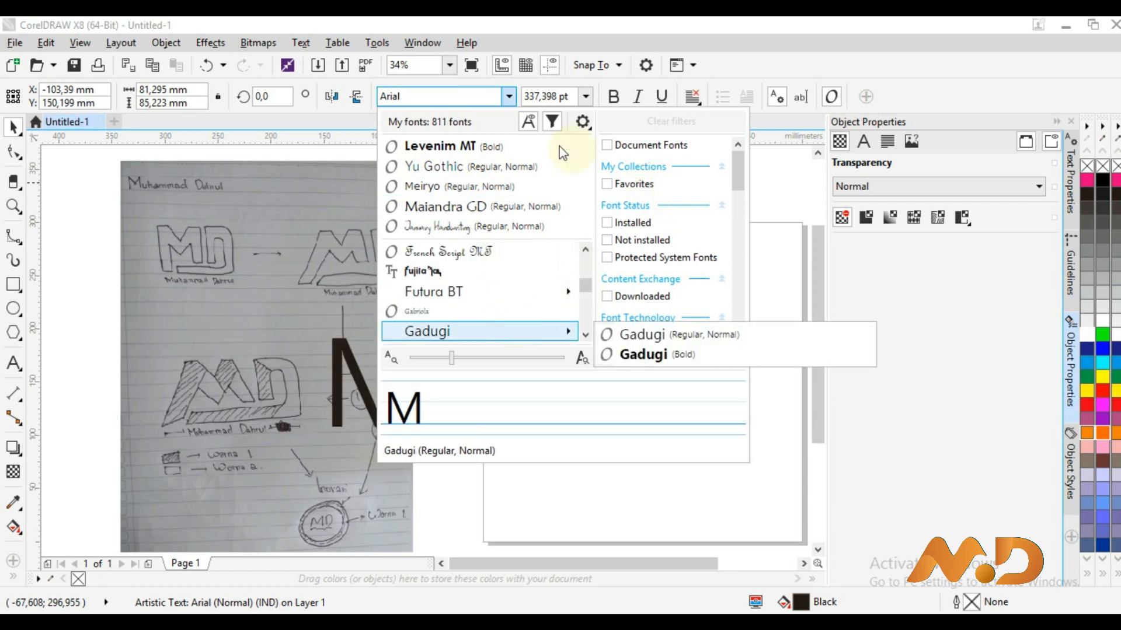
{"action": "left_click", "coordinate": [526, 153]}
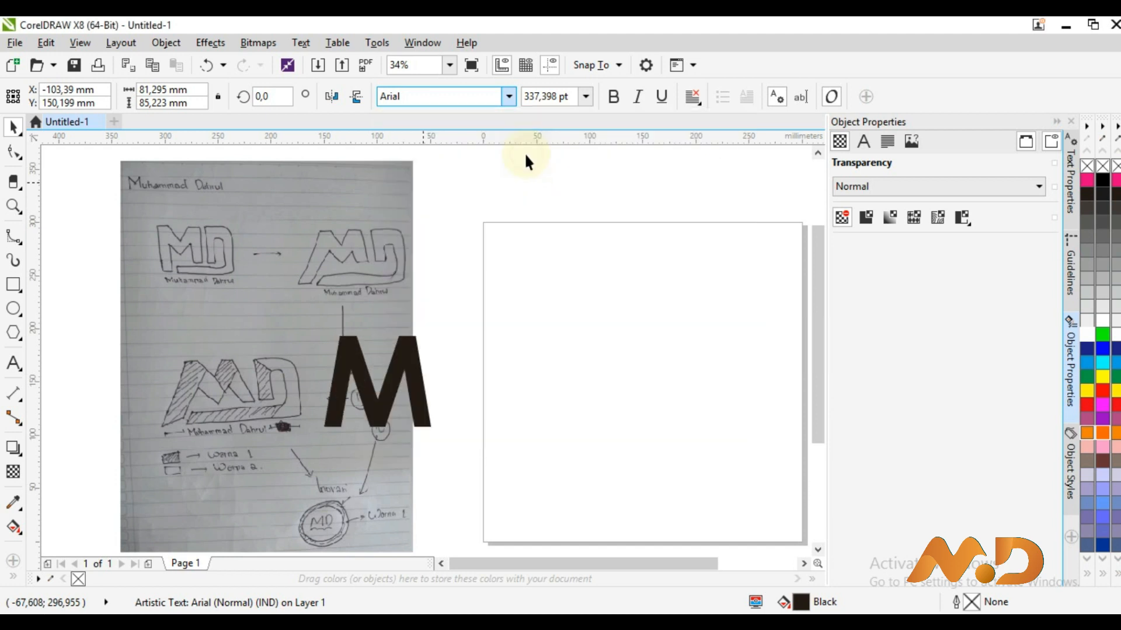
Move the Levenim MT 'M' back onto the page
{"action": "left_click_drag", "start_coordinate": [321, 359], "coordinate": [607, 319]}
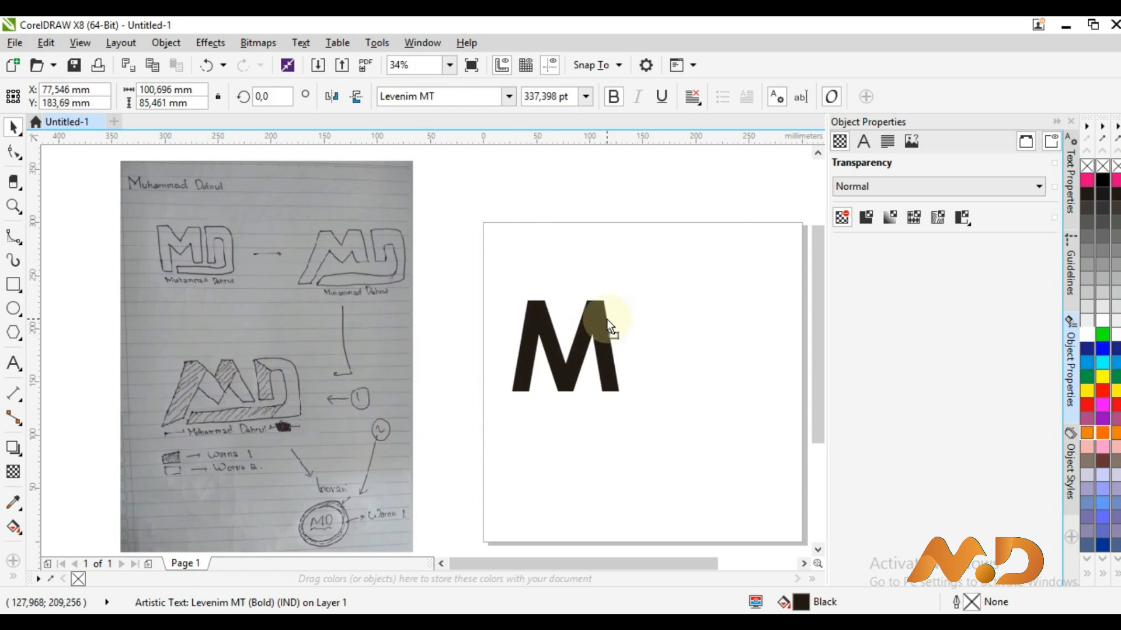
{"action": "left_click", "coordinate": [596, 367]}
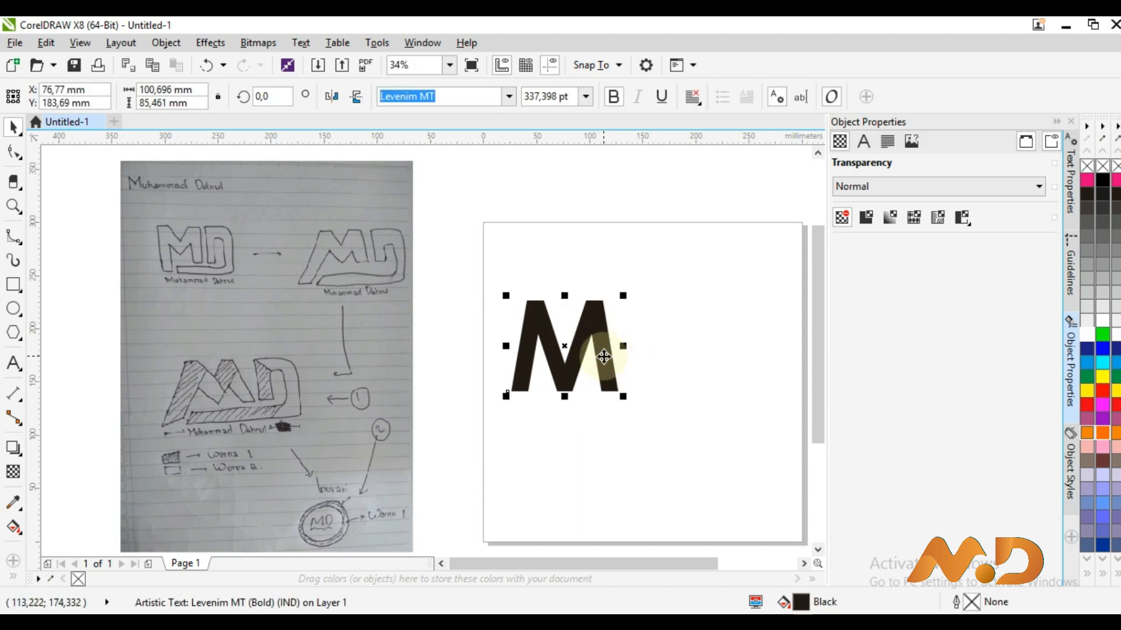
{"action": "right_click", "coordinate": [604, 358]}
{"action": "left_click", "coordinate": [604, 359]}
{"action": "left_click", "coordinate": [601, 350]}
{"action": "left_click", "coordinate": [601, 351]}
{"action": "left_click_drag", "start_coordinate": [601, 350], "coordinate": [701, 347]}
{"action": "key", "text": "ctrl+z"}
Duplicate the M to its right and change the copy's letter to 'D'
{"action": "left_click_drag", "start_coordinate": [584, 347], "coordinate": [695, 345]}
{"action": "left_click", "coordinate": [596, 349], "text": "shift"}
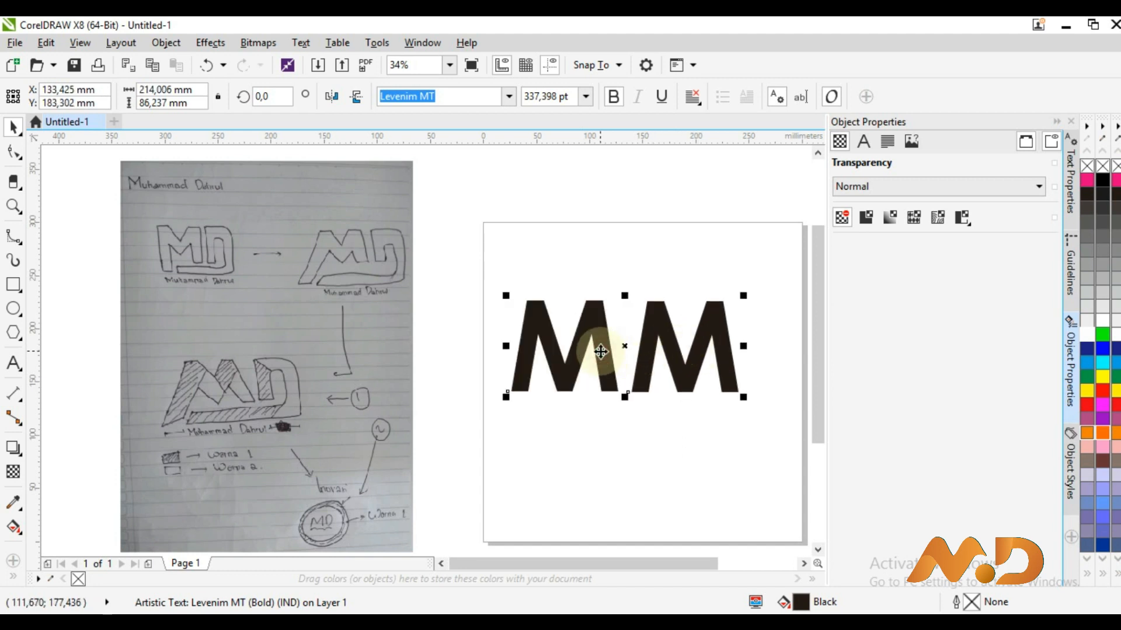
{"action": "key", "text": "F8"}
{"action": "left_click", "coordinate": [682, 375]}
{"action": "type", "text": "E"}
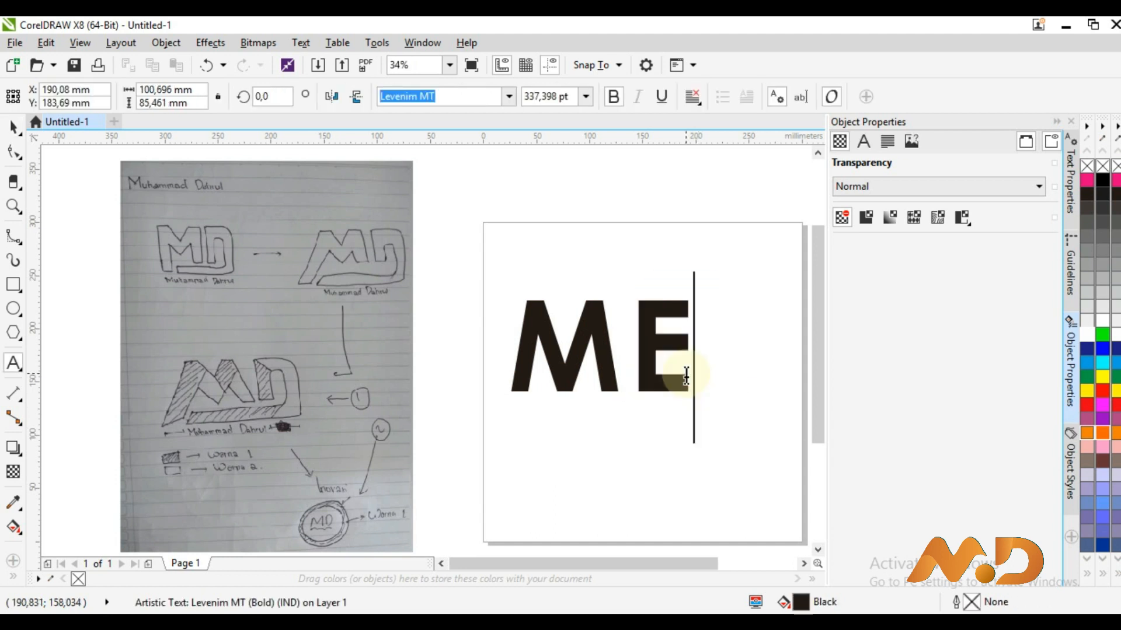
{"action": "key", "text": "BackSpace"}
{"action": "type", "text": "D"}
{"action": "left_click", "coordinate": [13, 126]}
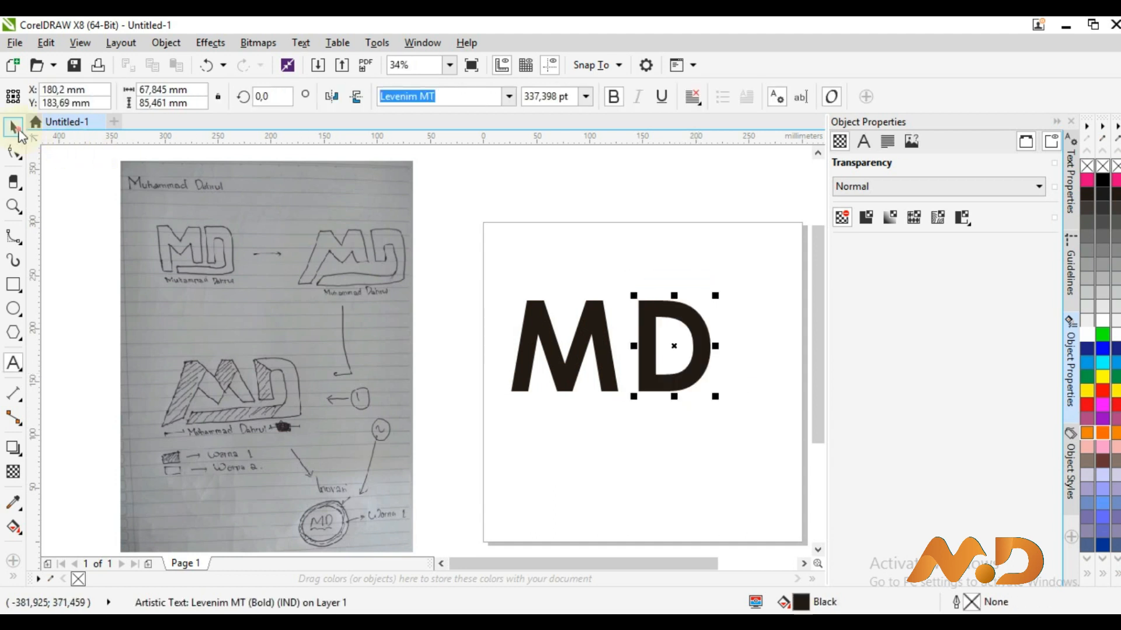
Nudge the D snugly beside the M, then select both letters
{"action": "left_click", "coordinate": [582, 383]}
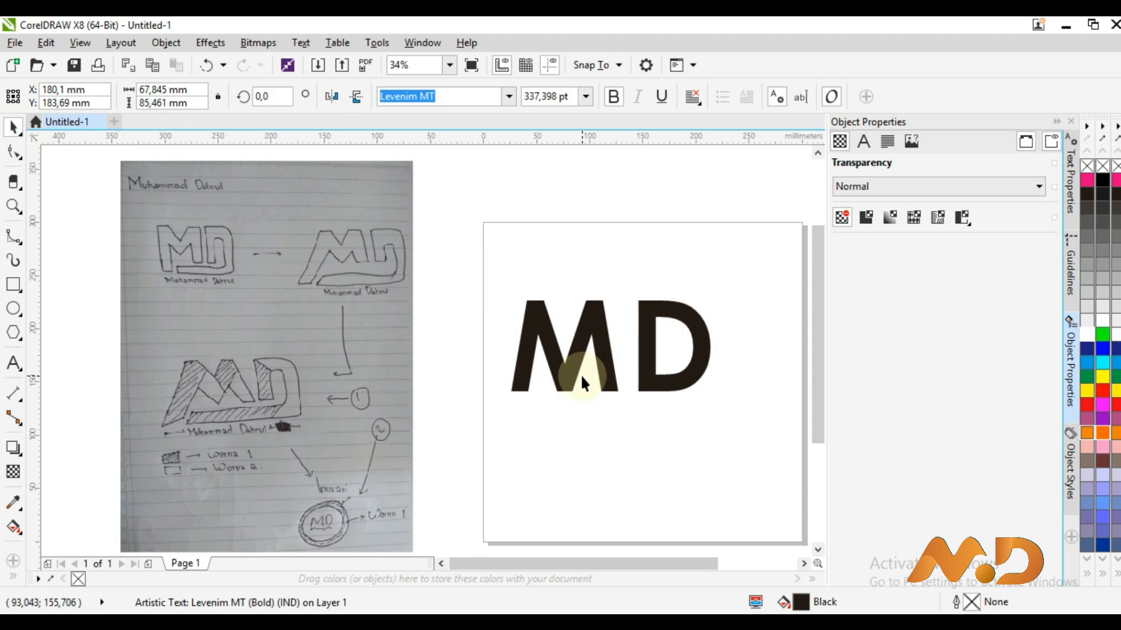
{"action": "left_click_drag", "start_coordinate": [668, 332], "coordinate": [647, 344]}
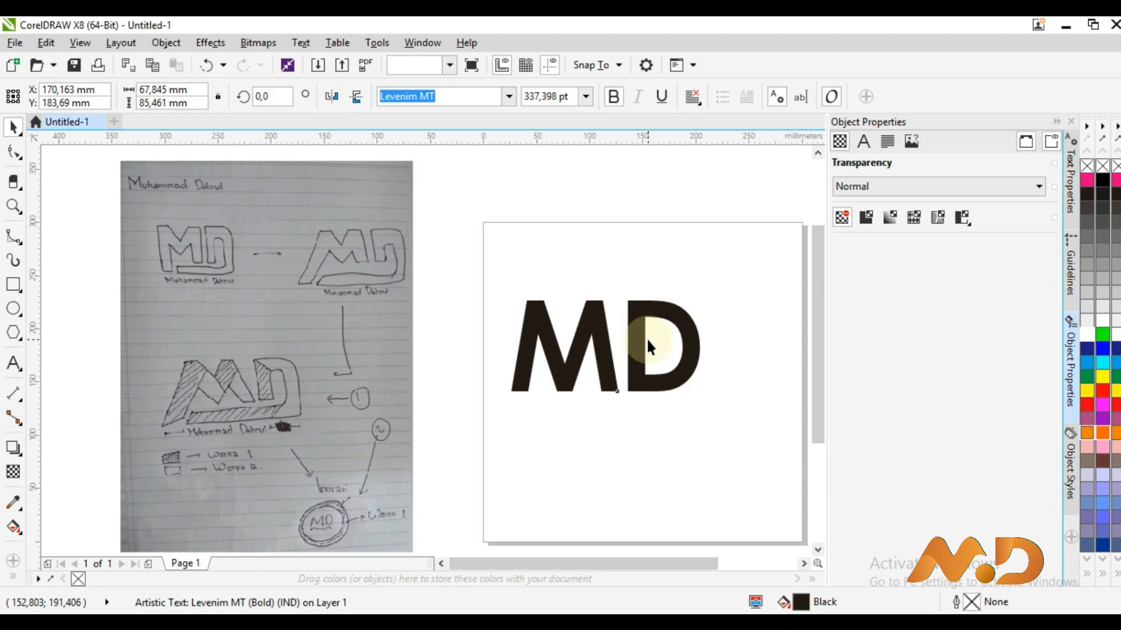
{"action": "left_click", "coordinate": [692, 425]}
{"action": "left_click", "coordinate": [559, 375]}
{"action": "left_click_drag", "start_coordinate": [736, 414], "coordinate": [501, 283]}
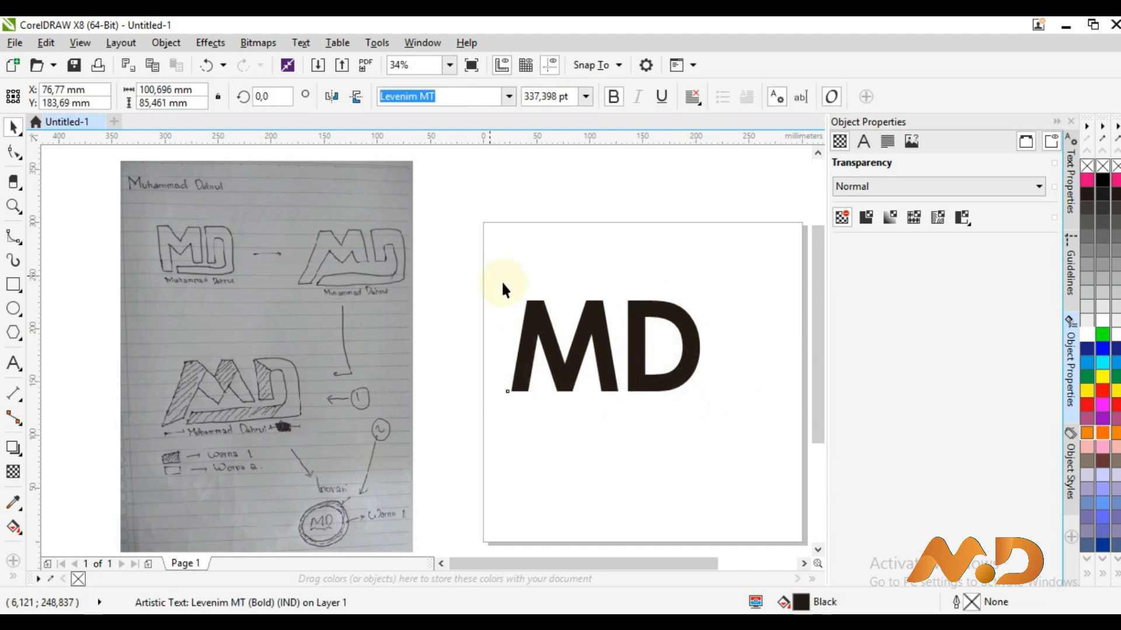
Convert the M and D letters to curves
{"action": "right_click", "coordinate": [594, 344]}
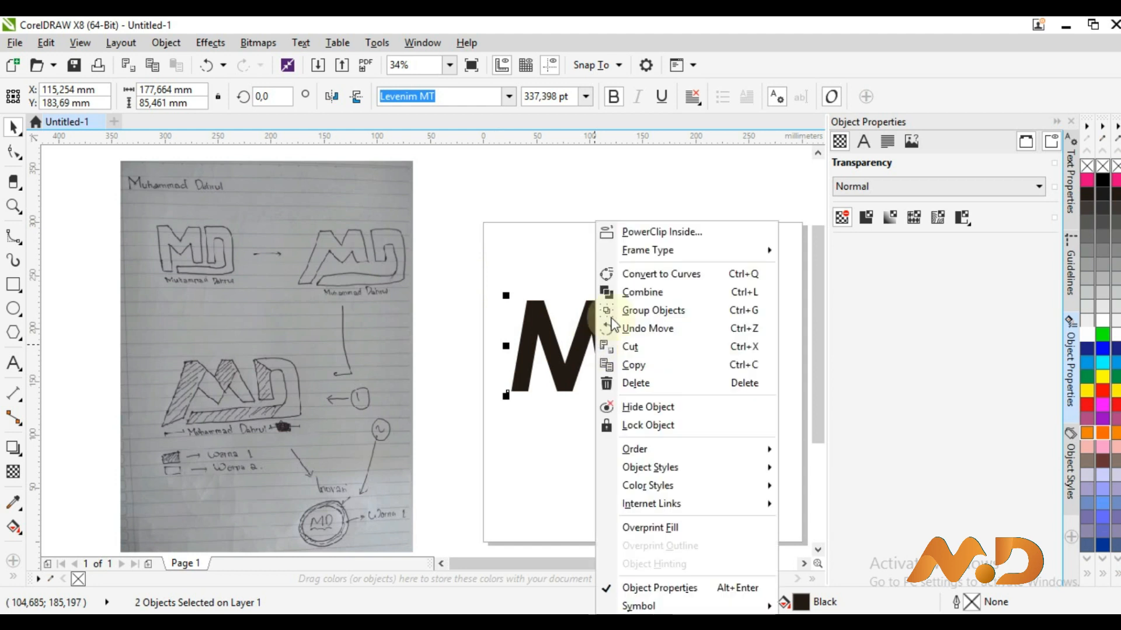
{"action": "left_click", "coordinate": [686, 276]}
{"action": "left_click", "coordinate": [583, 351]}
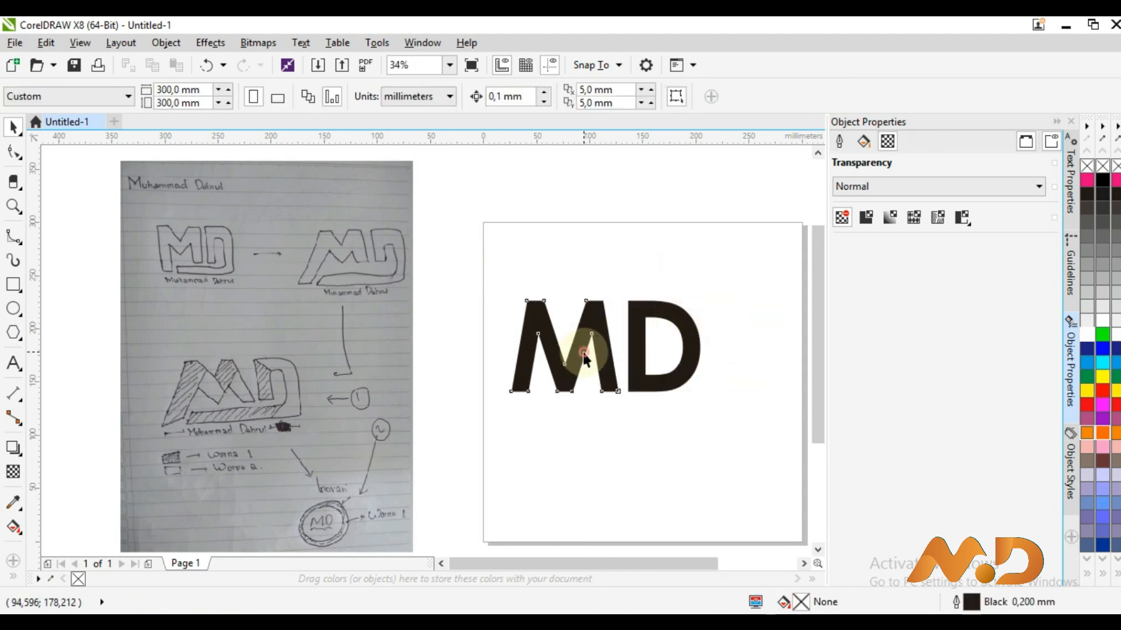
{"action": "left_click", "coordinate": [582, 356]}
Pull the M's two bottom-left nodes down and out below the baseline
{"action": "key", "text": "F10"}
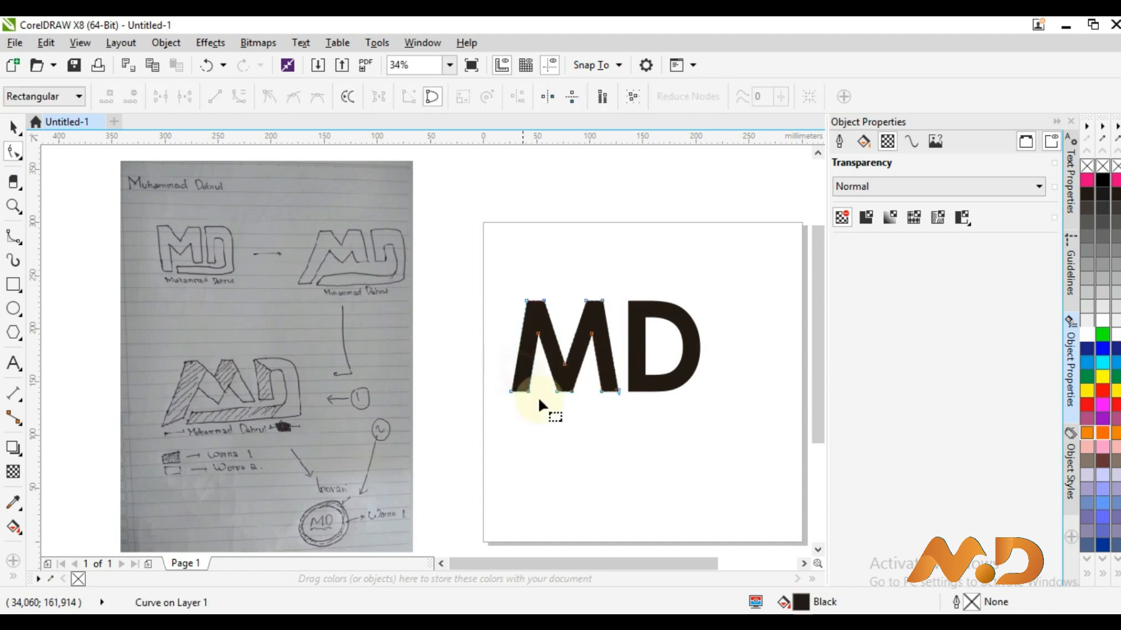
{"action": "left_click_drag", "start_coordinate": [485, 385], "coordinate": [464, 372]}
{"action": "left_click_drag", "start_coordinate": [525, 392], "coordinate": [519, 431]}
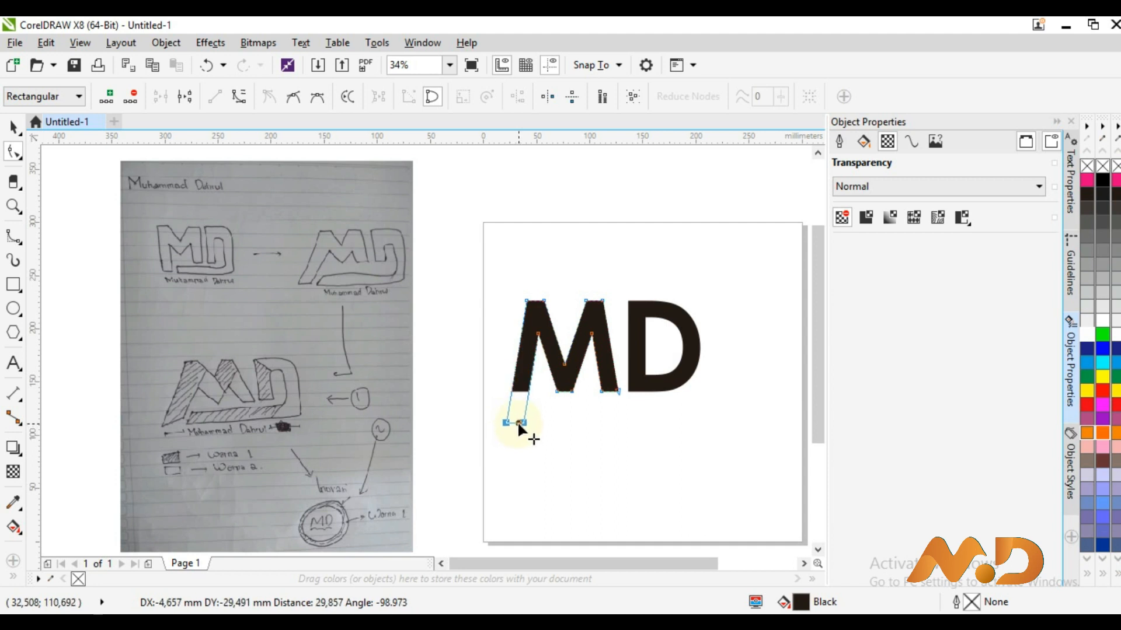
{"action": "left_click", "coordinate": [576, 428]}
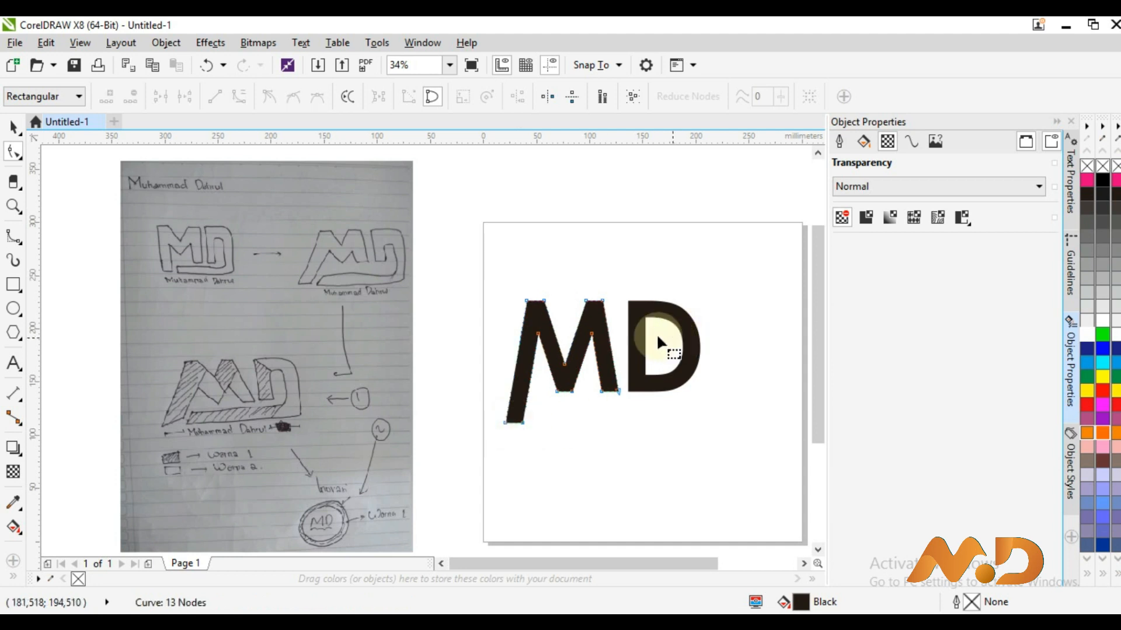
{"action": "key", "text": "space"}
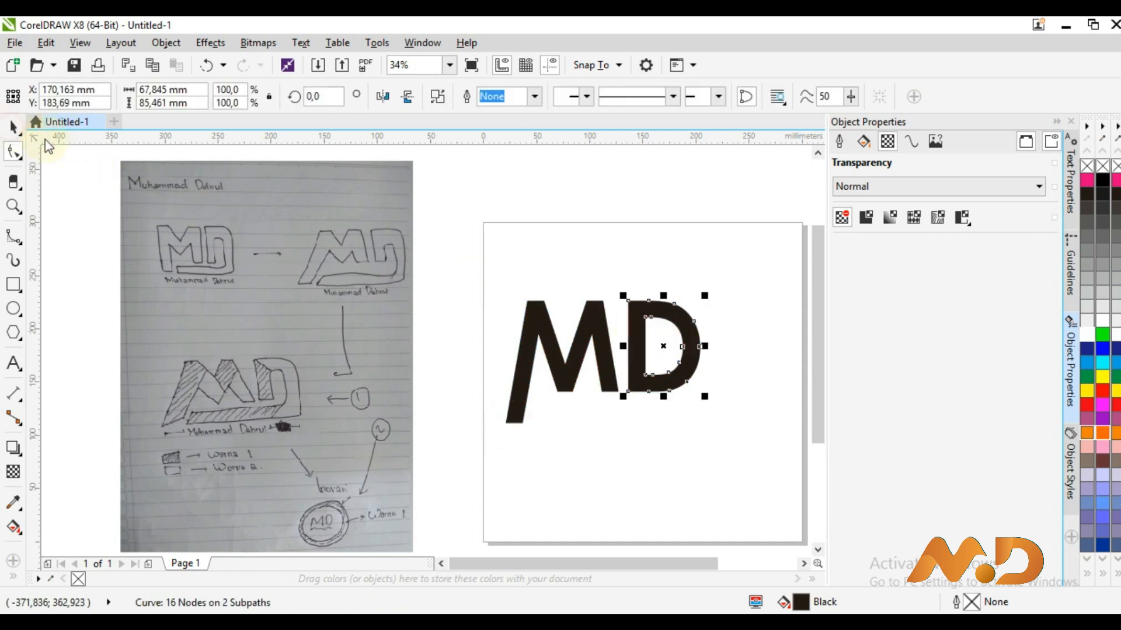
{"action": "key", "text": "z"}
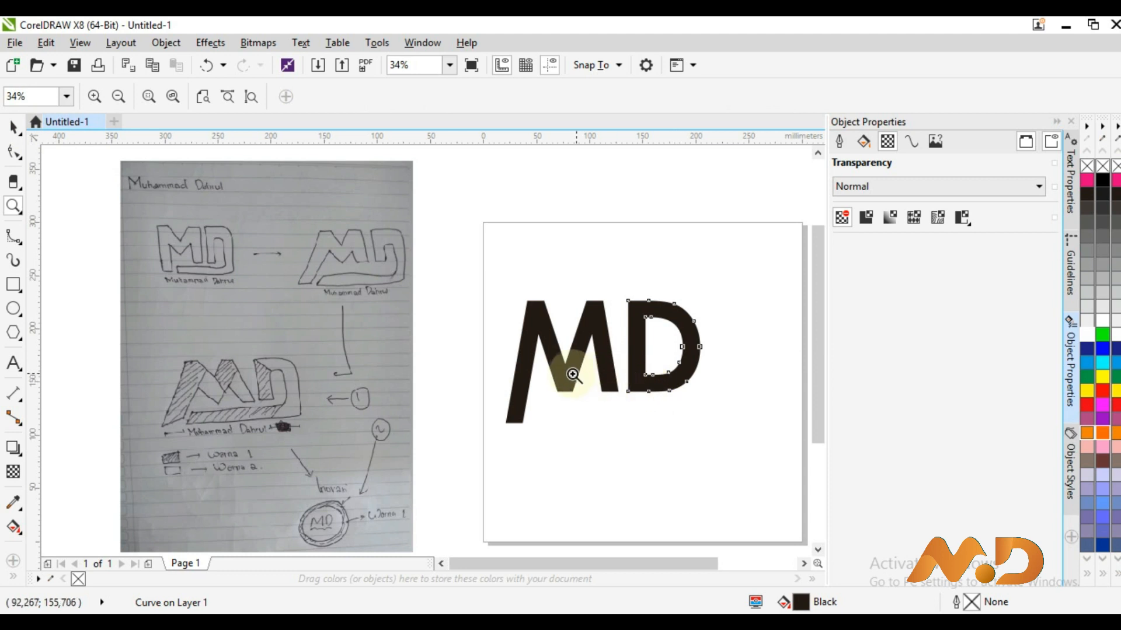
Zoom in on the letters and draw a thin rectangle across the D's lower stem
{"action": "left_click", "coordinate": [479, 286]}
{"action": "left_click_drag", "start_coordinate": [709, 400], "coordinate": [737, 433]}
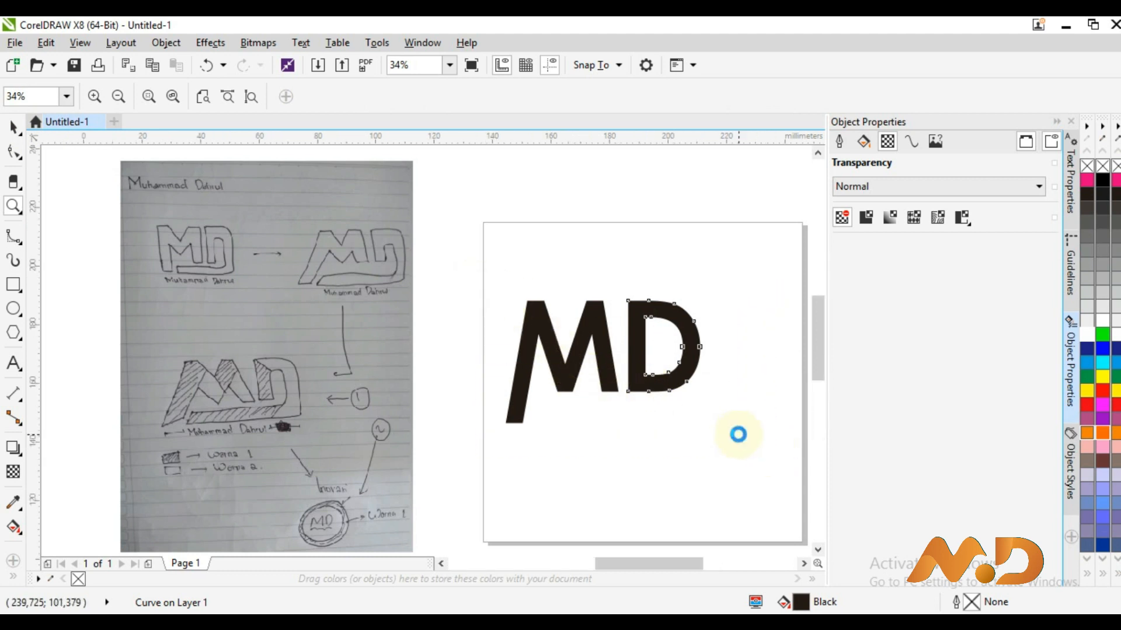
{"action": "left_click", "coordinate": [13, 127]}
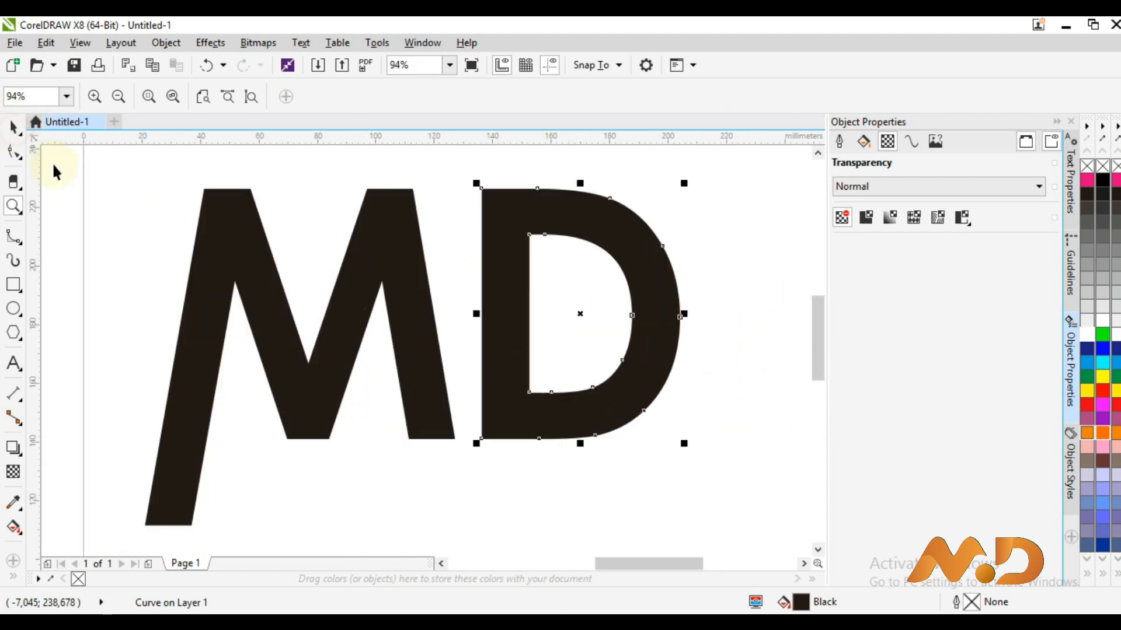
{"action": "left_click", "coordinate": [48, 251]}
{"action": "key", "text": "F6"}
{"action": "left_click_drag", "start_coordinate": [498, 385], "coordinate": [483, 383]}
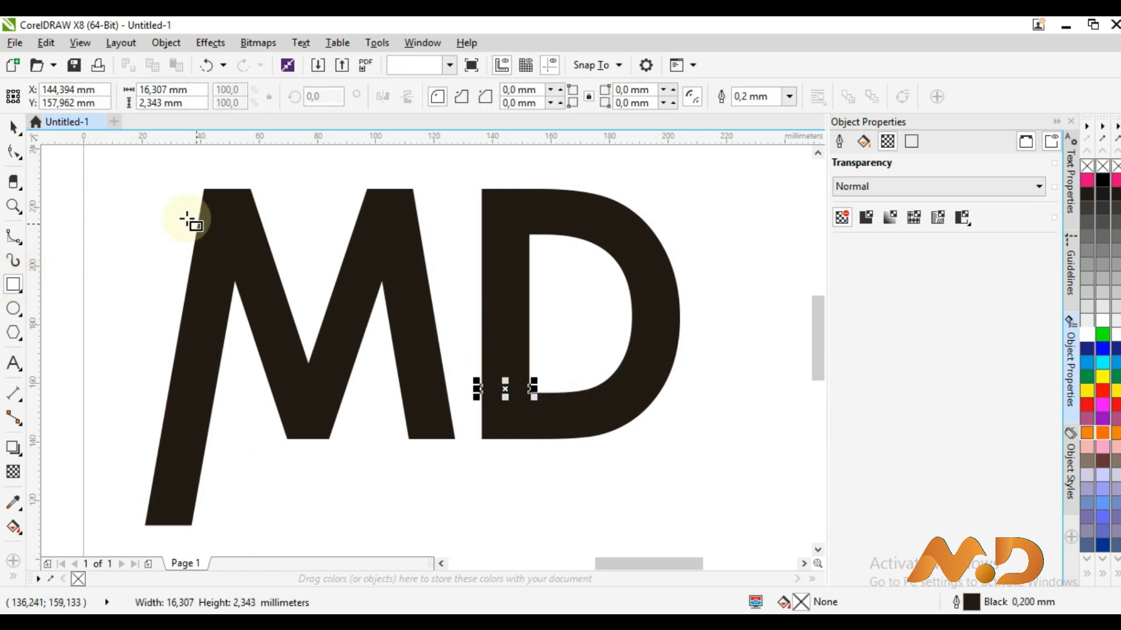
Trim the D with the thin rectangle to cut a horizontal slit, then zoom out
{"action": "left_click", "coordinate": [498, 266], "text": "shift"}
{"action": "left_click", "coordinate": [492, 97]}
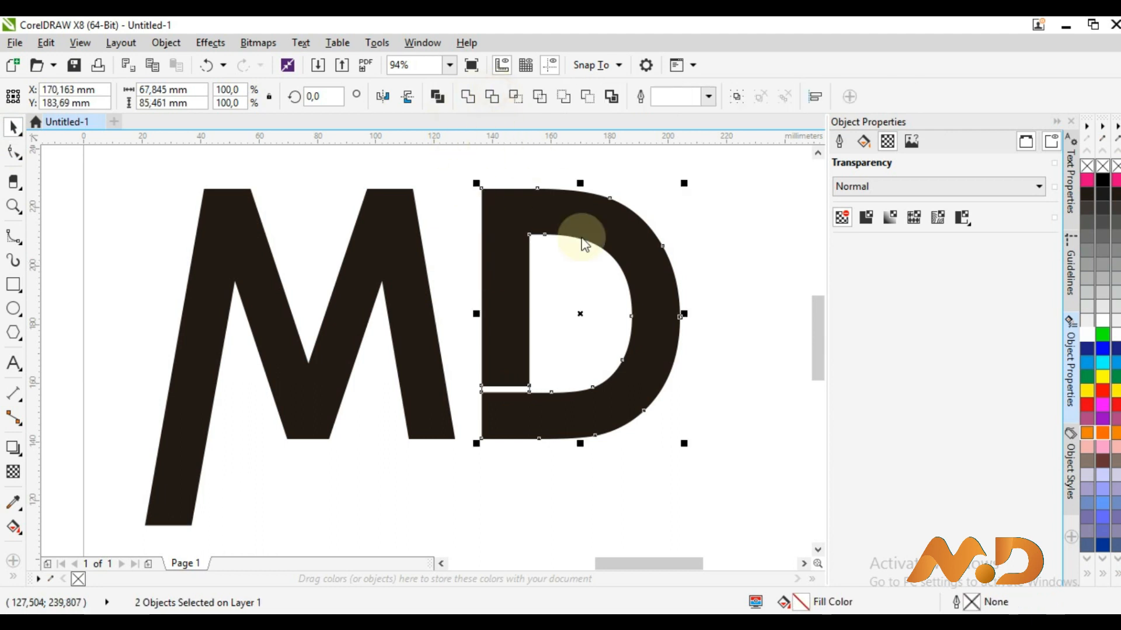
{"action": "left_click", "coordinate": [597, 271]}
{"action": "left_click", "coordinate": [515, 395]}
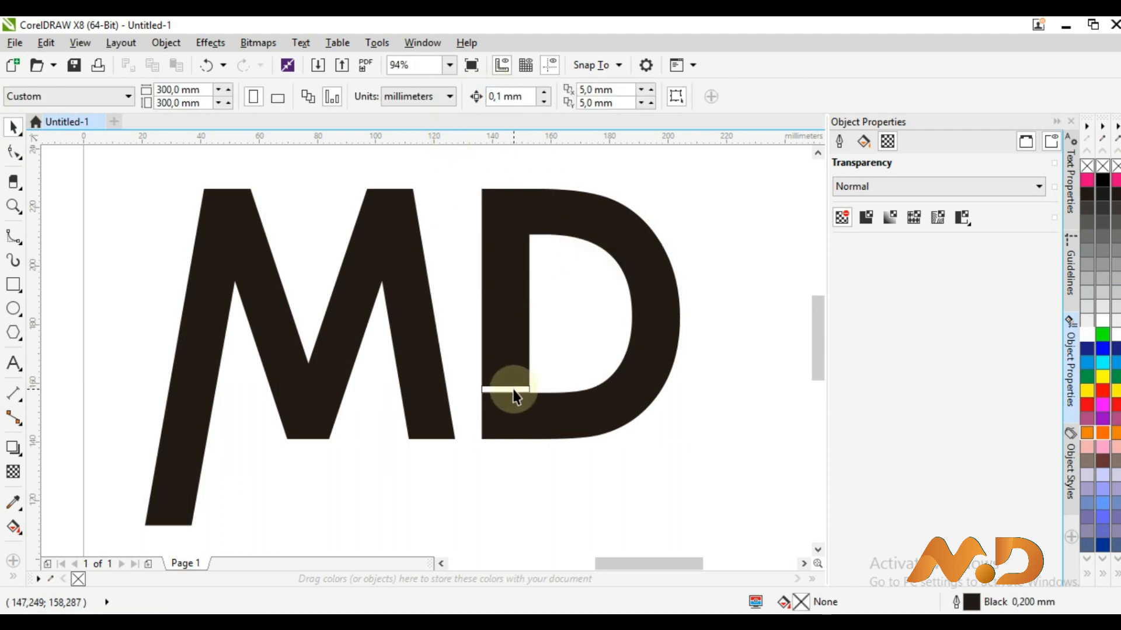
{"action": "left_click", "coordinate": [514, 388]}
{"action": "left_click", "coordinate": [577, 366]}
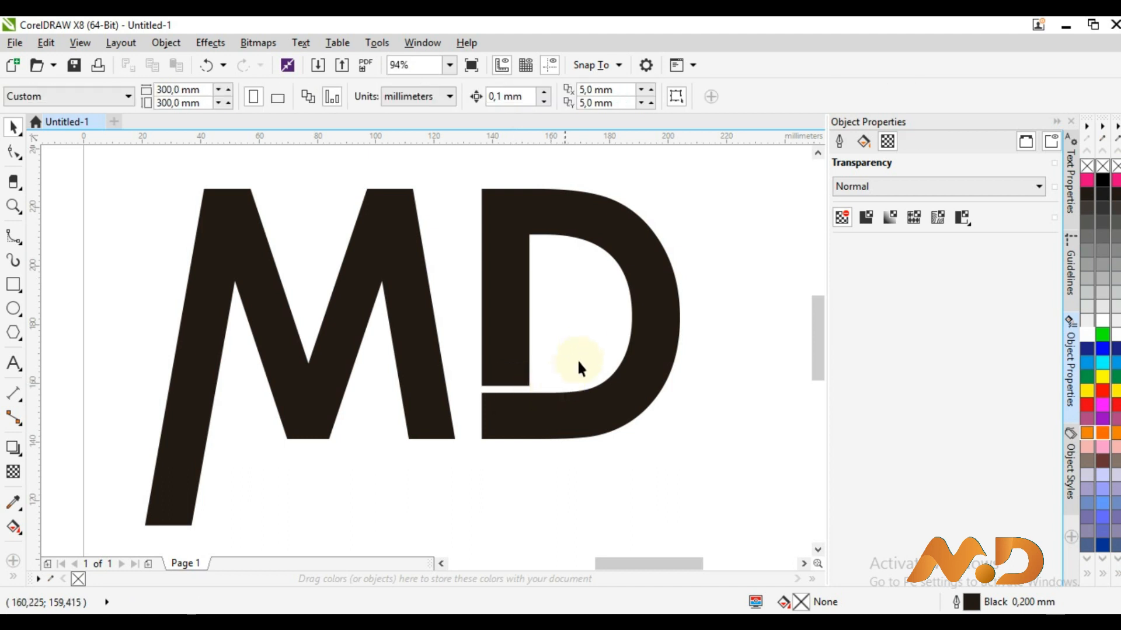
{"action": "key", "text": "z"}
{"action": "key", "text": "F4"}
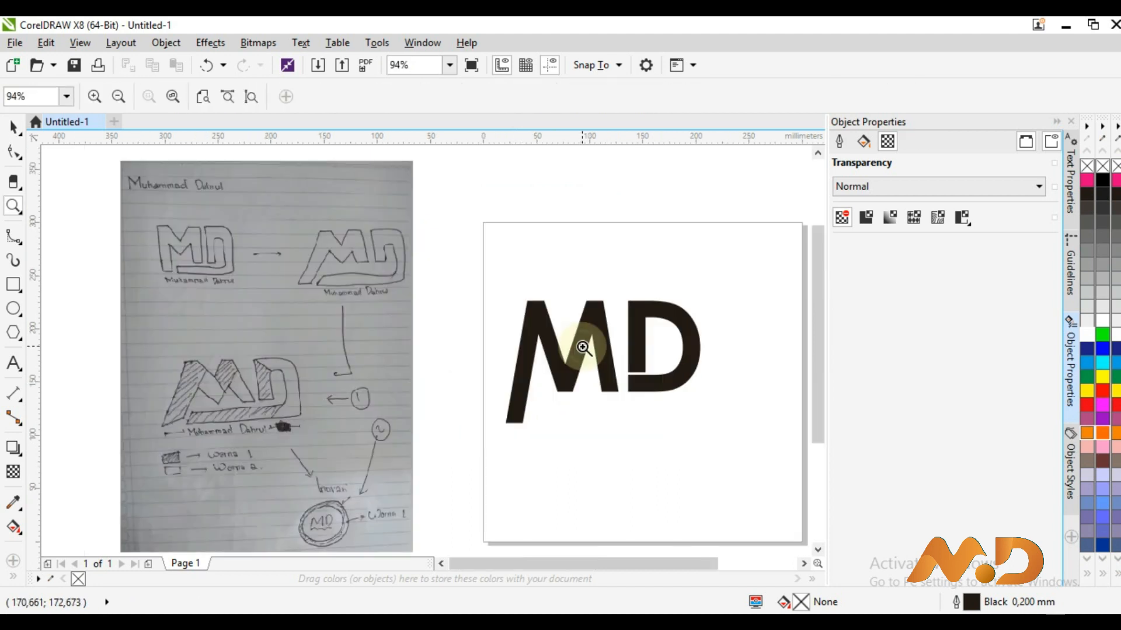
{"action": "left_click", "coordinate": [13, 126]}
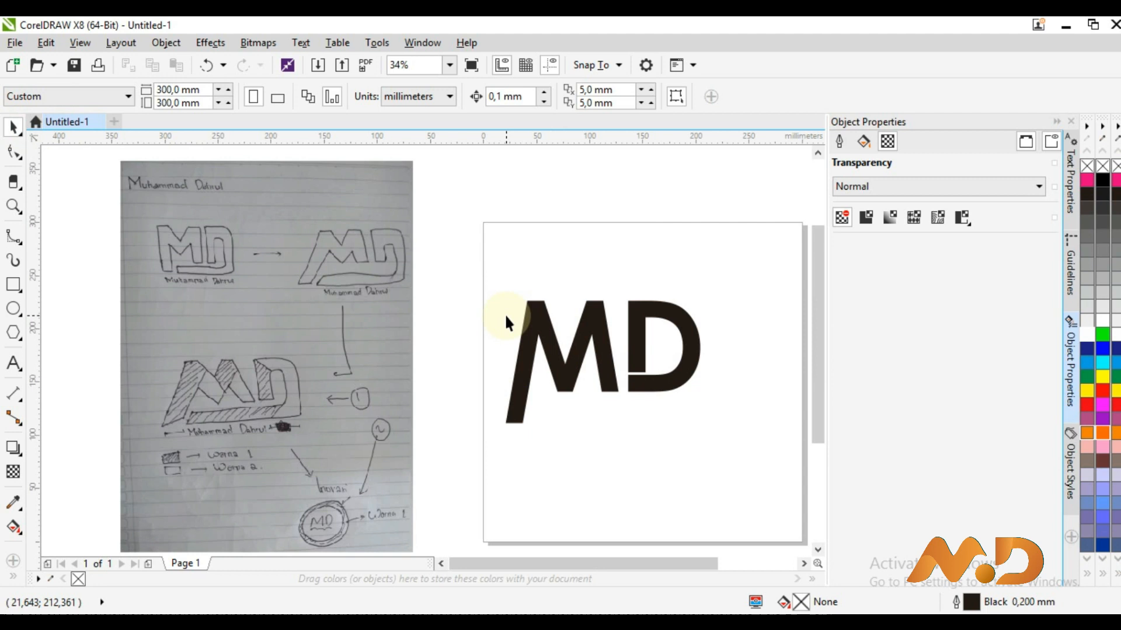
Select the D's lower bar and bowl nodes and nudge them four steps down below the M
{"action": "key", "text": "F2"}
{"action": "left_click_drag", "start_coordinate": [457, 297], "coordinate": [755, 433]}
{"action": "left_click", "coordinate": [13, 129]}
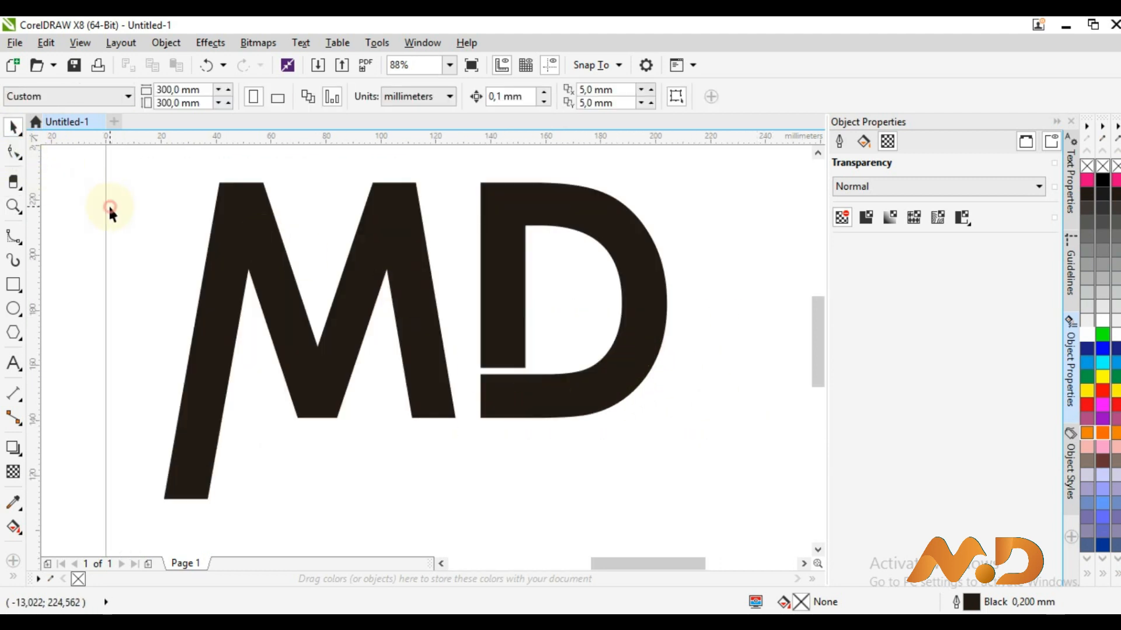
{"action": "double_click", "coordinate": [632, 335]}
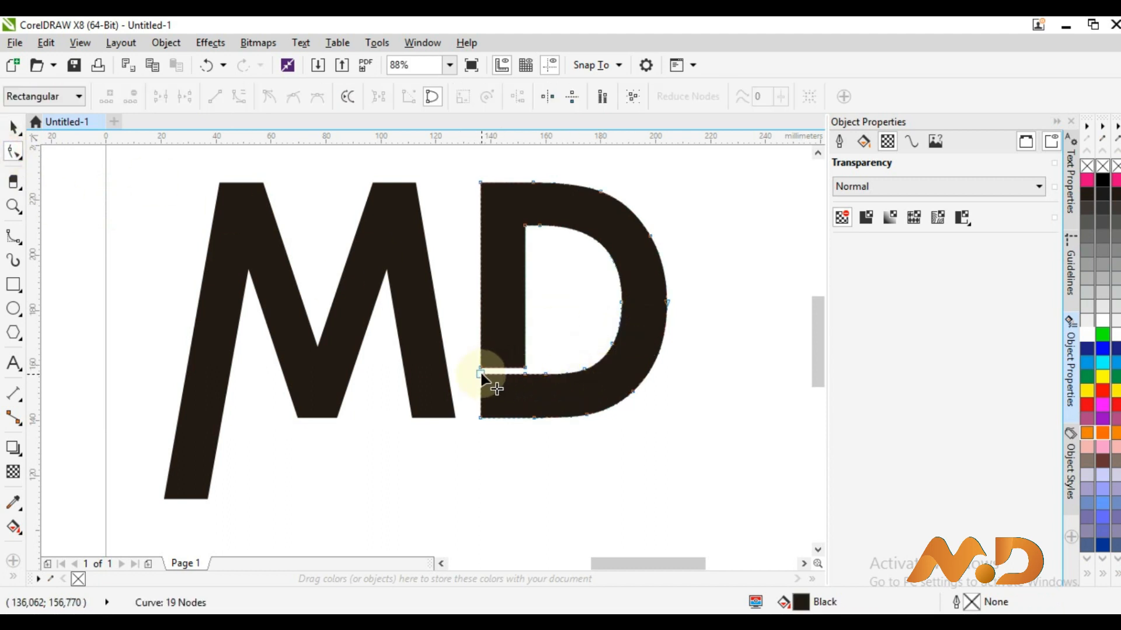
{"action": "left_click", "coordinate": [668, 448]}
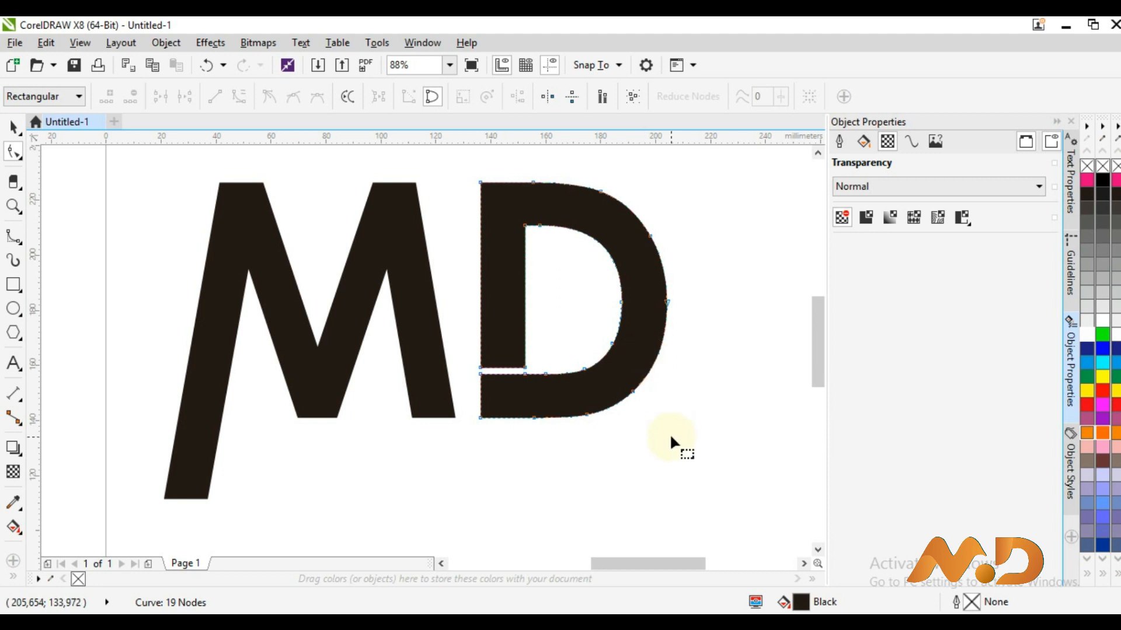
{"action": "left_click_drag", "start_coordinate": [696, 461], "coordinate": [442, 376]}
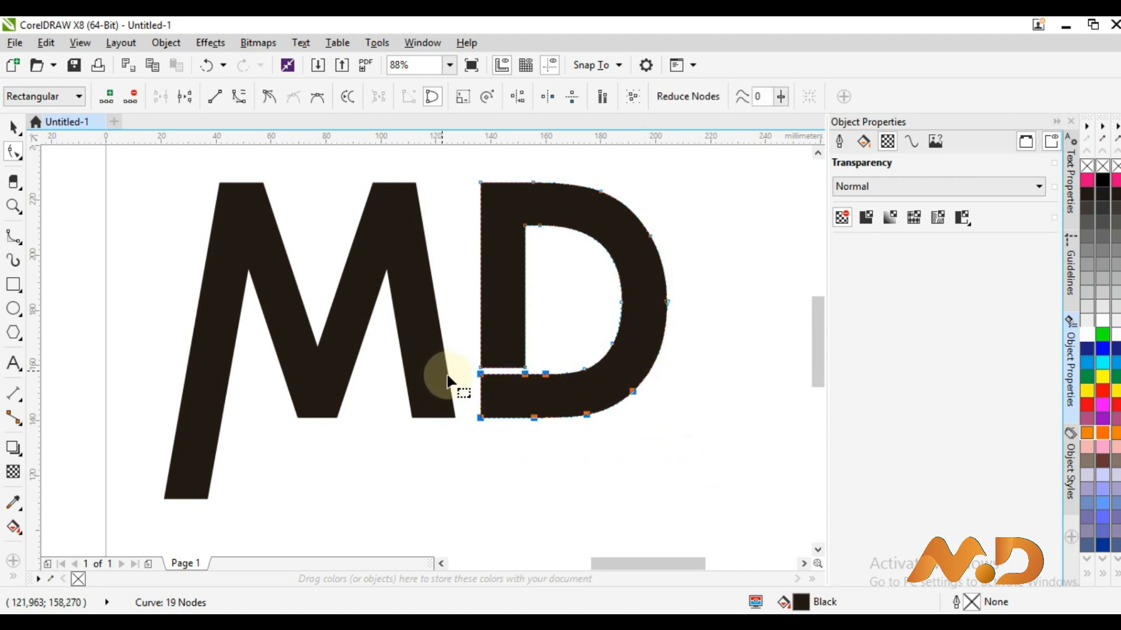
{"action": "left_click", "coordinate": [583, 369], "text": "shift"}
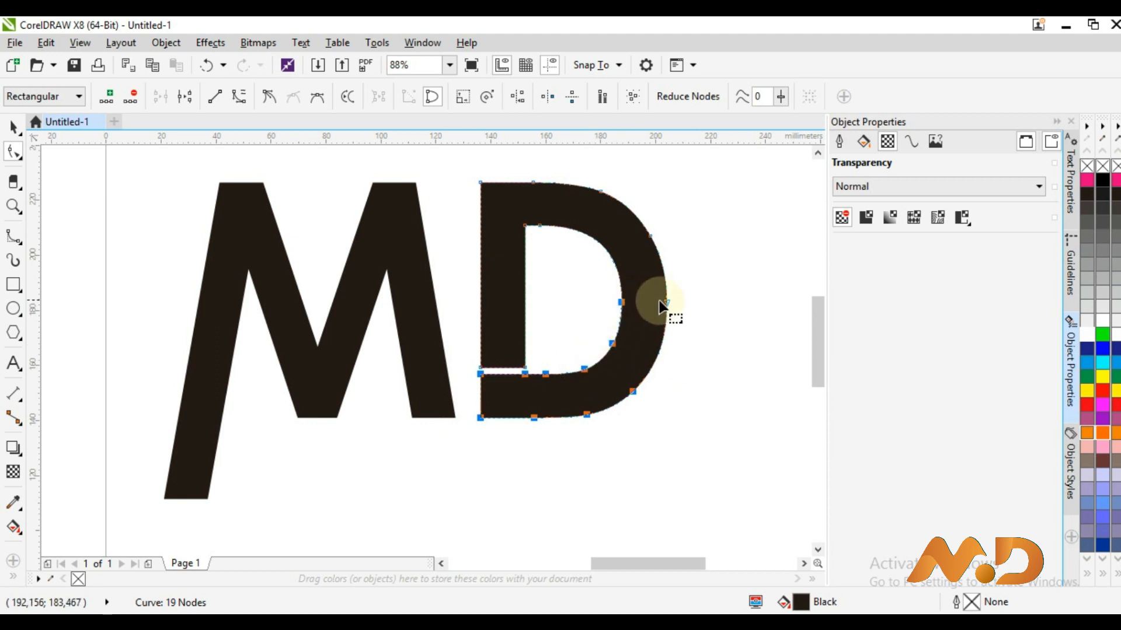
{"action": "left_click", "coordinate": [651, 237], "text": "shift"}
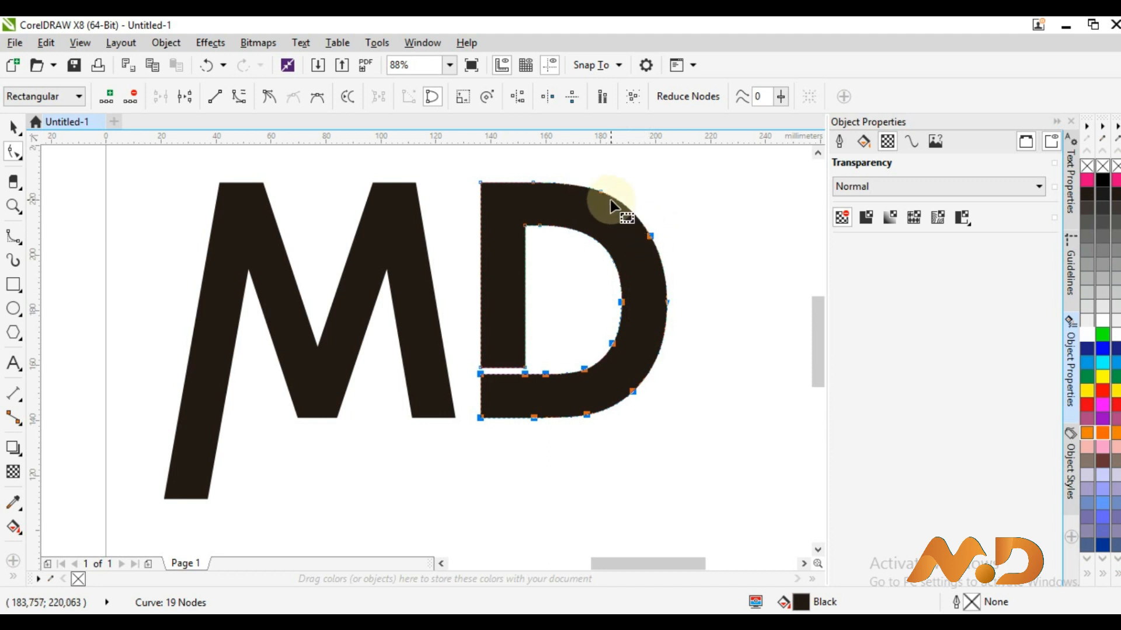
{"action": "key", "text": "Down"}
{"action": "key", "text": "Down"}
{"action": "key", "text": "Down"}
{"action": "key", "text": "Down"}
{"action": "key", "text": "Down"}
{"action": "key", "text": "Down"}
{"action": "key", "text": "Down"}
{"action": "key", "text": "Down"}
{"action": "key", "text": "Down"}
{"action": "key", "text": "Down"}
{"action": "key", "text": "Down"}
{"action": "key", "text": "Down"}
{"action": "key", "text": "Down"}
{"action": "key", "text": "Down"}
{"action": "key", "text": "Down"}
{"action": "key", "text": "Down"}
{"action": "key", "text": "Down"}
{"action": "key", "text": "Down"}
{"action": "key", "text": "Down"}
{"action": "key", "text": "Down"}
{"action": "key", "text": "Down"}
{"action": "key", "text": "Down"}
{"action": "key", "text": "Down"}
{"action": "key", "text": "Down"}
{"action": "key", "text": "Down"}
{"action": "key", "text": "Down"}
{"action": "key", "text": "Down"}
{"action": "key", "text": "Down"}
{"action": "key", "text": "Down"}
{"action": "key", "text": "Down"}
{"action": "key", "text": "Down"}
{"action": "key", "text": "Down"}
{"action": "key", "text": "Down"}
{"action": "key", "text": "Down"}
{"action": "key", "text": "Down"}
{"action": "key", "text": "Down"}
{"action": "key", "text": "Down"}
{"action": "key", "text": "Down"}
{"action": "key", "text": "Down"}
{"action": "key", "text": "Down"}
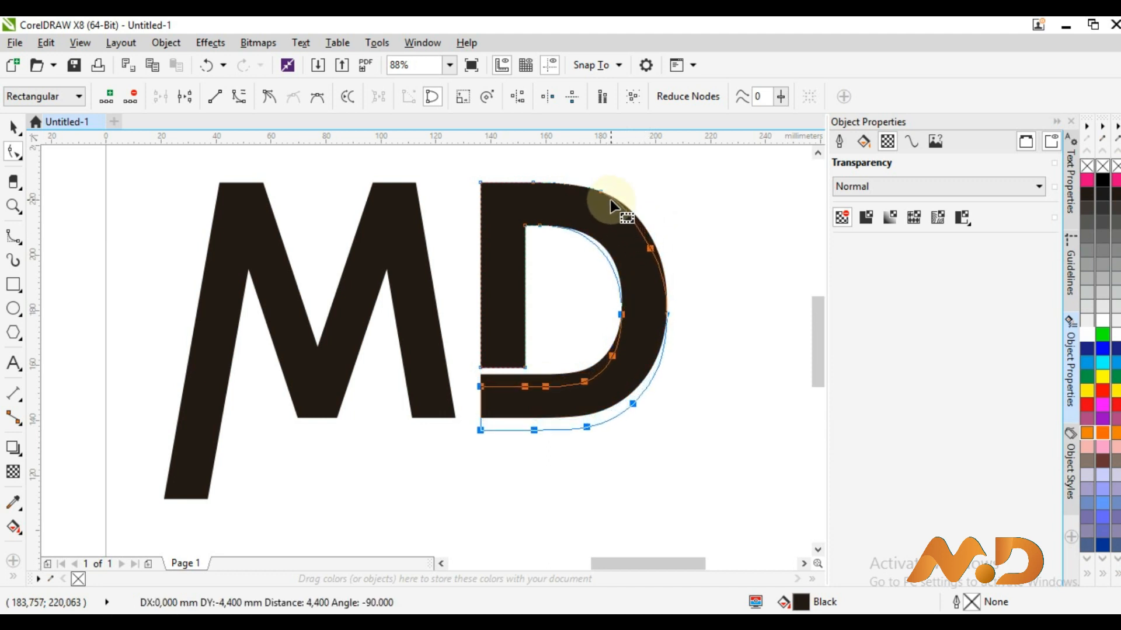
{"action": "key", "text": "Down"}
{"action": "key", "text": "Down"}
{"action": "key", "text": "Down"}
{"action": "key", "text": "Down"}
{"action": "key", "text": "Down"}
{"action": "key", "text": "Down"}
{"action": "key", "text": "Down"}
{"action": "key", "text": "Down"}
{"action": "key", "text": "Down"}
{"action": "key", "text": "Down"}
{"action": "key", "text": "Down"}
{"action": "key", "text": "Down"}
{"action": "key", "text": "Down"}
{"action": "key", "text": "Down"}
{"action": "key", "text": "Down"}
{"action": "key", "text": "Down"}
{"action": "key", "text": "Down"}
{"action": "key", "text": "Down"}
{"action": "key", "text": "Down"}
{"action": "key", "text": "Down"}
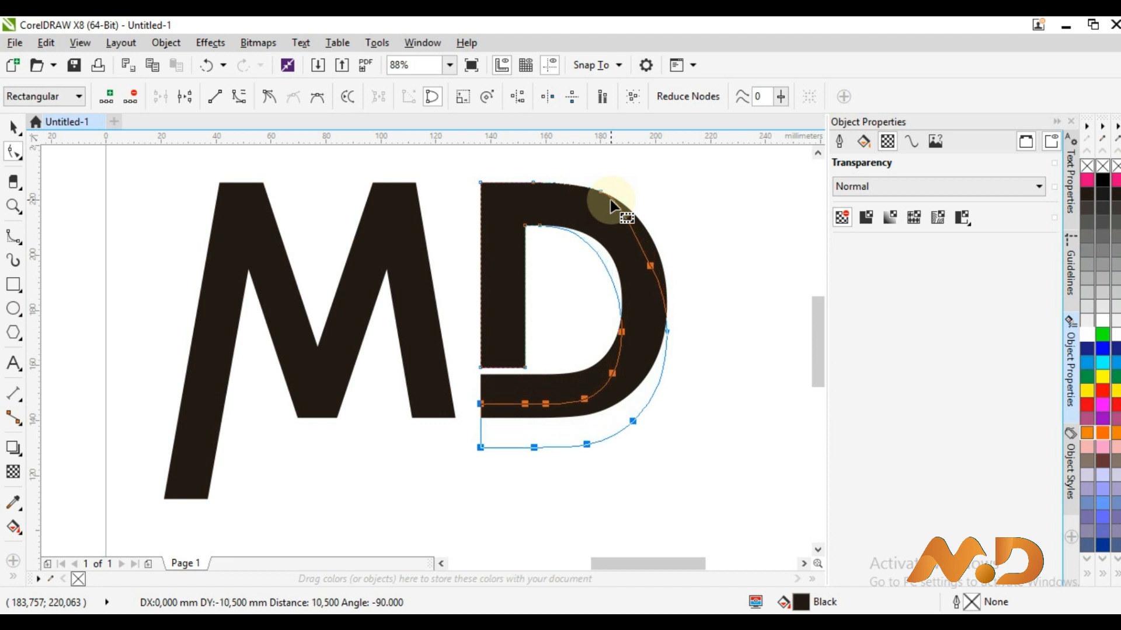
{"action": "key", "text": "Down"}
{"action": "key", "text": "Down"}
{"action": "key", "text": "Down"}
{"action": "key", "text": "Down"}
{"action": "key", "text": "Down"}
{"action": "key", "text": "Down"}
{"action": "key", "text": "Down"}
{"action": "key", "text": "Down"}
{"action": "key", "text": "Down"}
{"action": "key", "text": "Down"}
{"action": "key", "text": "Down"}
{"action": "key", "text": "Down"}
{"action": "key", "text": "Down"}
{"action": "key", "text": "Down"}
{"action": "key", "text": "Down"}
{"action": "key", "text": "Down"}
{"action": "key", "text": "Down"}
{"action": "key", "text": "Down"}
{"action": "key", "text": "Down"}
{"action": "key", "text": "Down"}
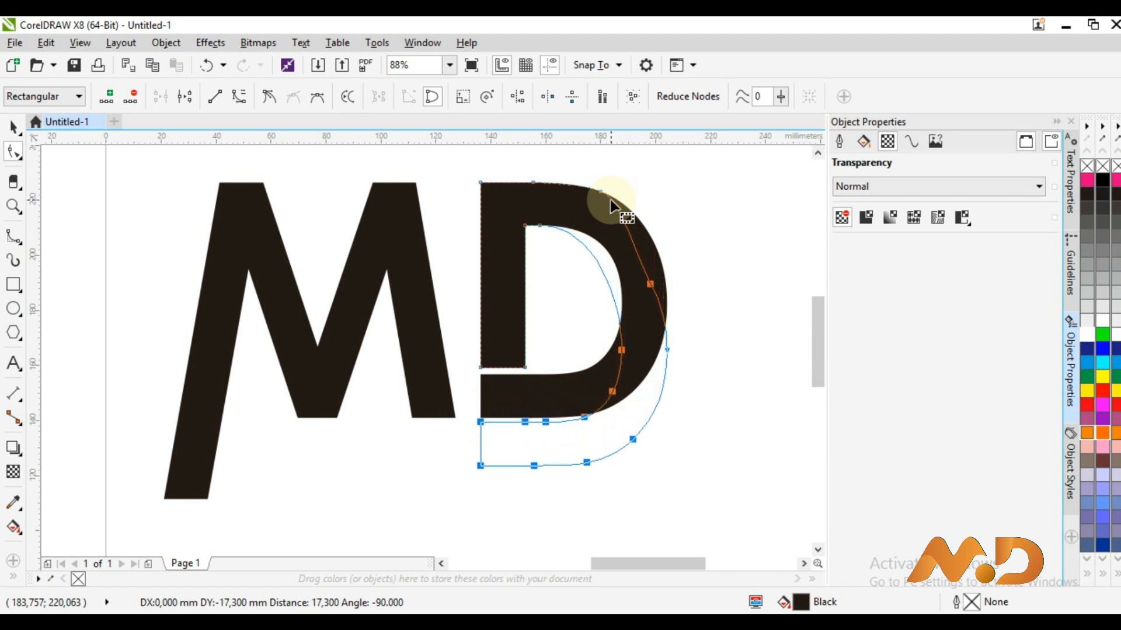
{"action": "key", "text": "Down"}
{"action": "key", "text": "Down"}
{"action": "key", "text": "Down"}
{"action": "key", "text": "Down"}
{"action": "key", "text": "Down"}
{"action": "key", "text": "Down"}
{"action": "key", "text": "Down"}
{"action": "key", "text": "Down"}
{"action": "key", "text": "Down"}
{"action": "key", "text": "Down"}
{"action": "key", "text": "Down"}
{"action": "key", "text": "Down"}
{"action": "key", "text": "Down"}
{"action": "key", "text": "Down"}
{"action": "key", "text": "Down"}
{"action": "key", "text": "Down"}
{"action": "key", "text": "Down"}
{"action": "key", "text": "Down"}
{"action": "key", "text": "Down"}
{"action": "key", "text": "Down"}
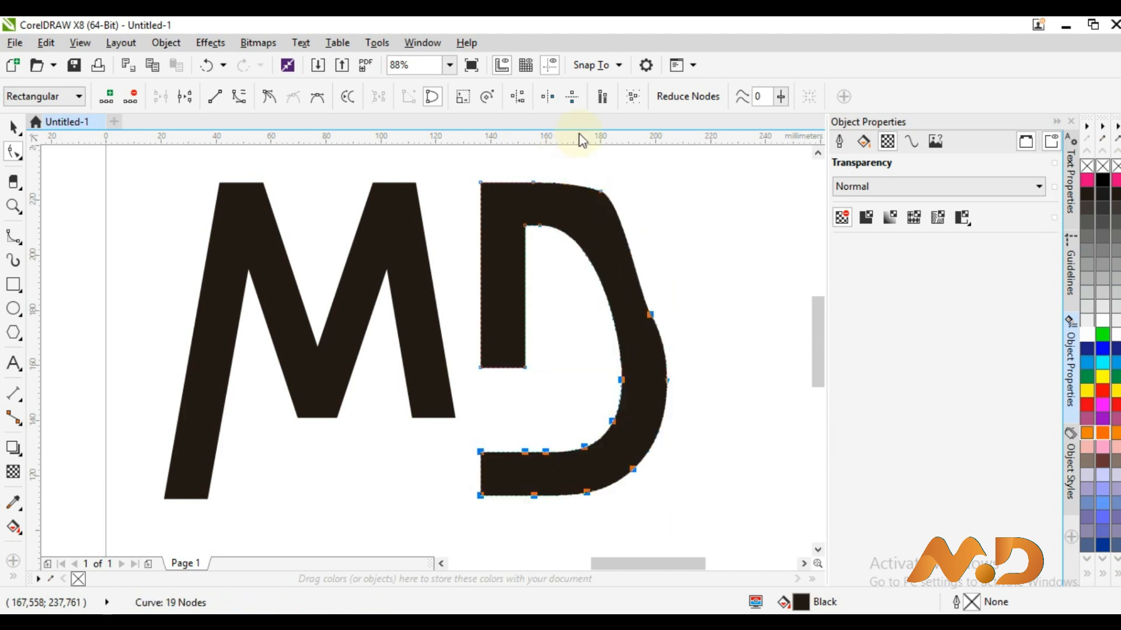
Duplicate the horizontal guide higher up and raise the D's bottom bar nodes slightly
{"action": "left_click", "coordinate": [544, 501]}
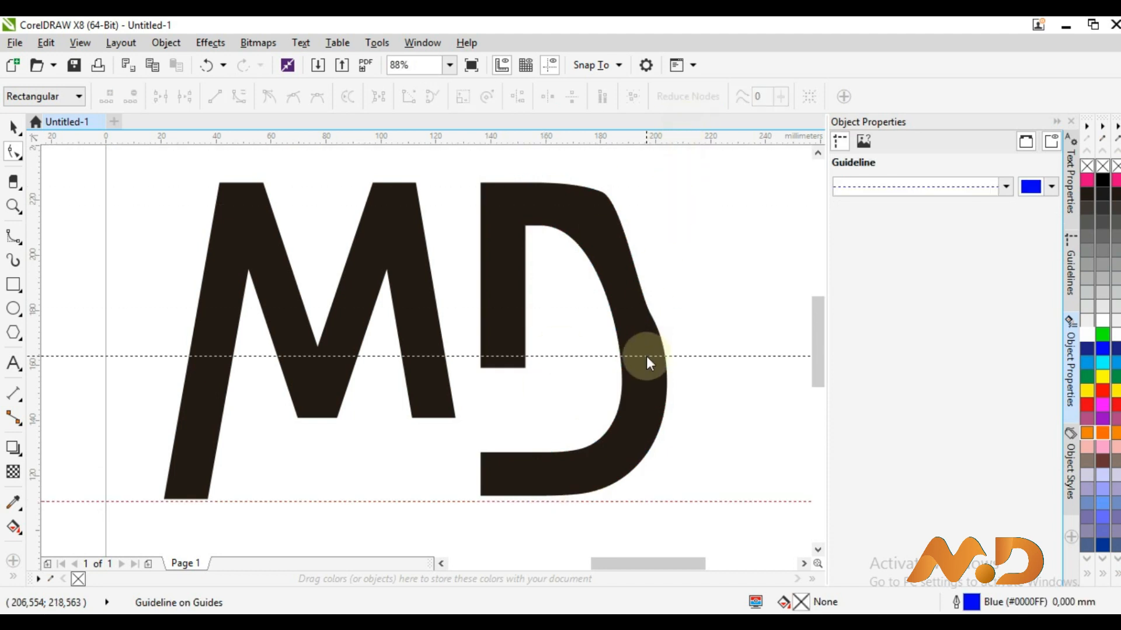
{"action": "key", "text": "ctrl+d"}
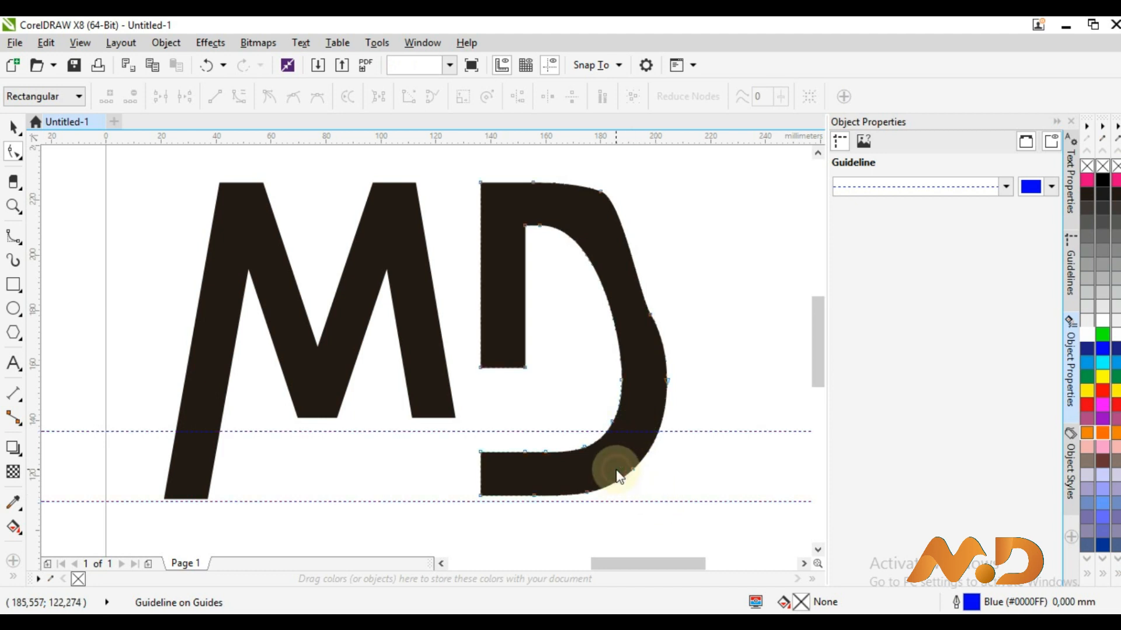
{"action": "left_click", "coordinate": [593, 497]}
{"action": "left_click_drag", "start_coordinate": [701, 518], "coordinate": [373, 377]}
{"action": "key", "text": "Up"}
{"action": "key", "text": "Up"}
{"action": "key", "text": "Up"}
{"action": "key", "text": "Up"}
{"action": "key", "text": "Up"}
{"action": "key", "text": "Up"}
{"action": "key", "text": "Up"}
{"action": "key", "text": "Up"}
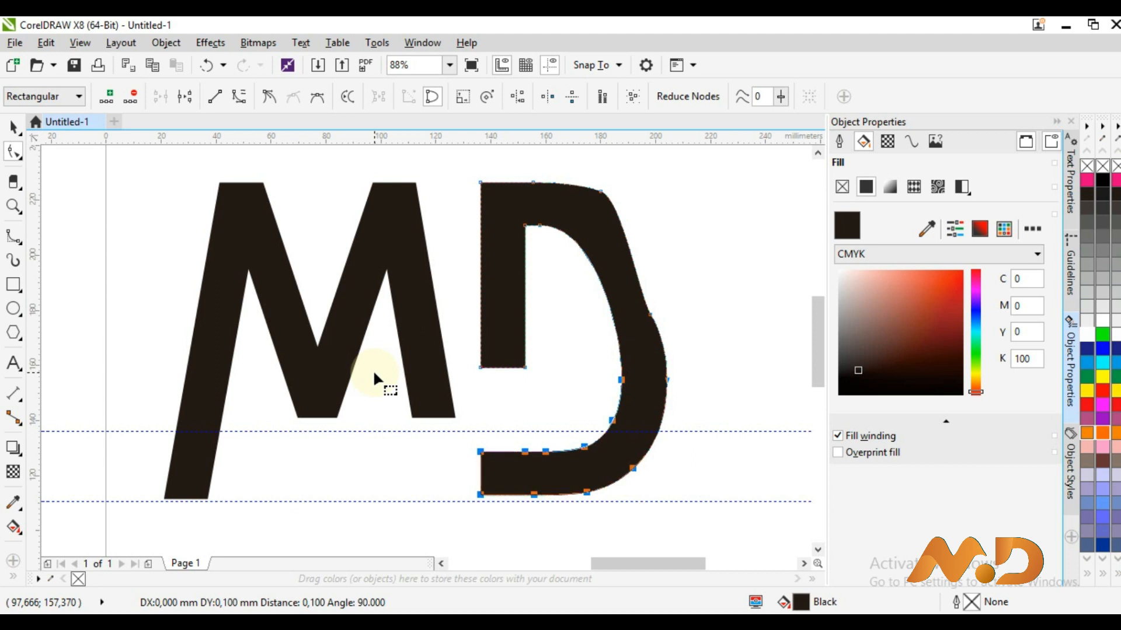
{"action": "left_click", "coordinate": [720, 447]}
Delete a node on the D's outer curve, convert a segment to line, and bulge it outward
{"action": "left_click", "coordinate": [646, 319]}
{"action": "key", "text": "Delete"}
{"action": "left_click", "coordinate": [640, 283]}
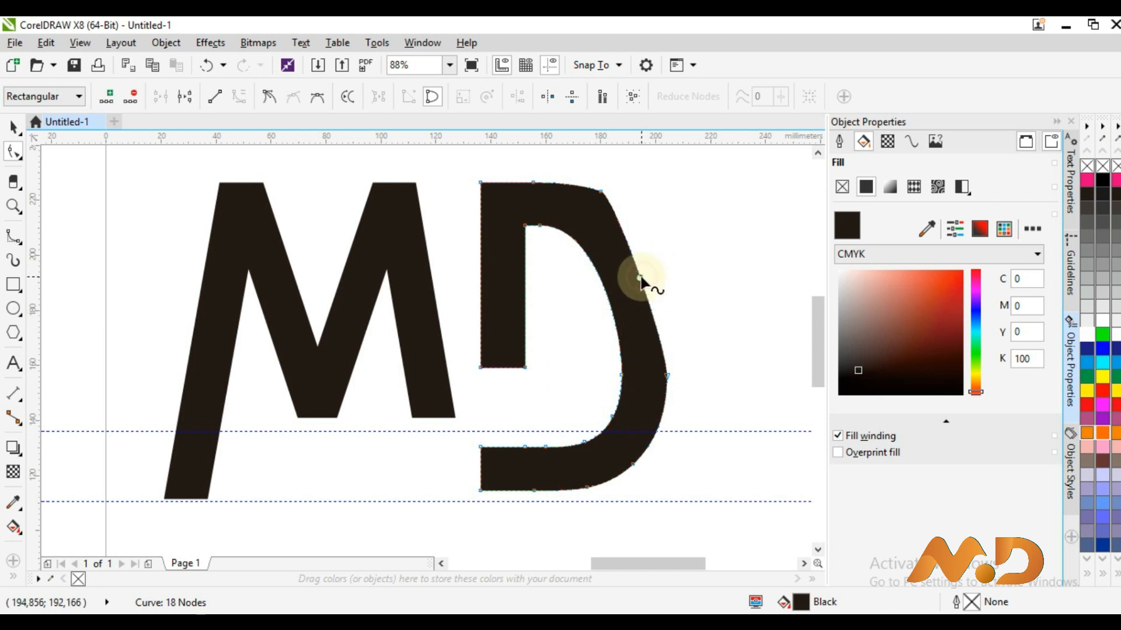
{"action": "left_click", "coordinate": [215, 96]}
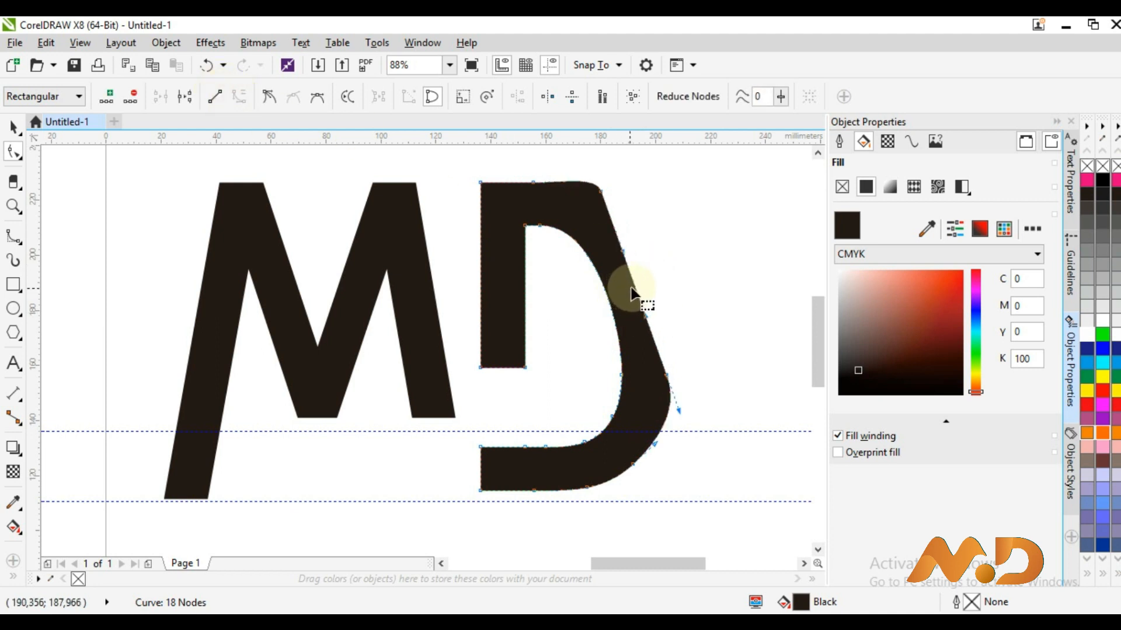
{"action": "left_click_drag", "start_coordinate": [633, 289], "coordinate": [664, 278]}
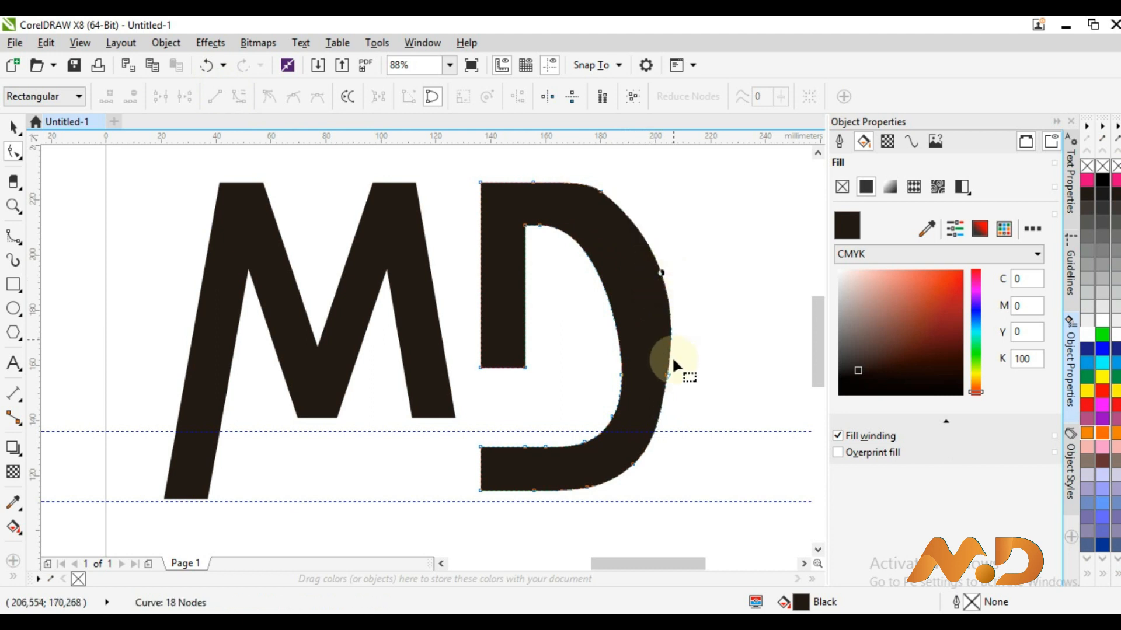
Remove redundant nodes and raise an inner node to smooth the D's counter
{"action": "double_click", "coordinate": [669, 375]}
{"action": "left_click", "coordinate": [620, 375]}
{"action": "left_click_drag", "start_coordinate": [620, 374], "coordinate": [631, 324]}
{"action": "double_click", "coordinate": [611, 419]}
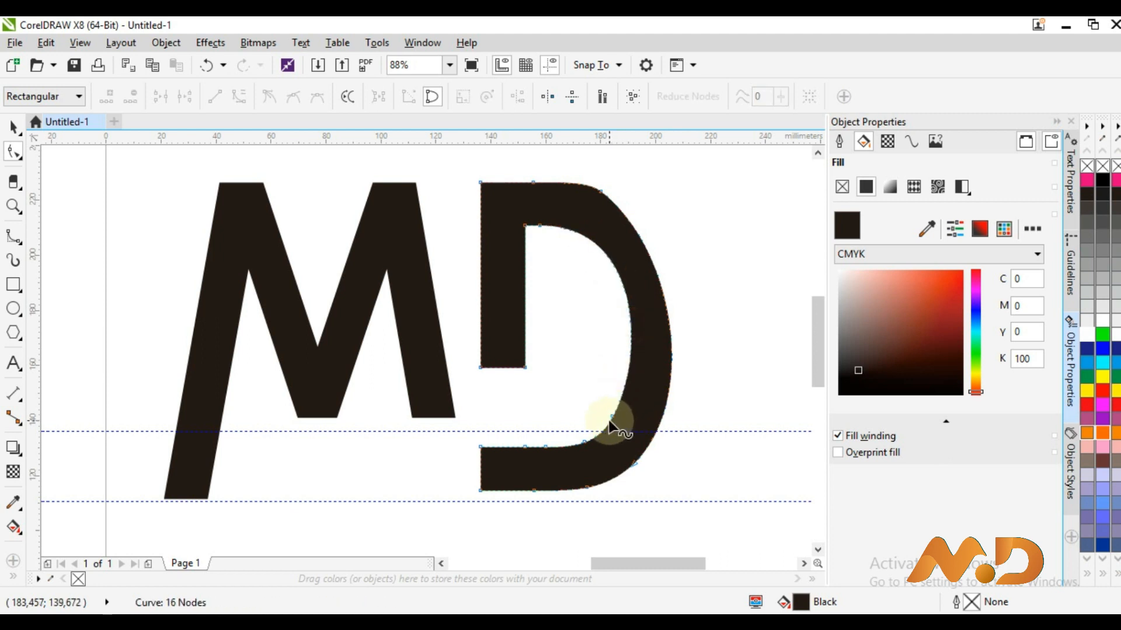
{"action": "double_click", "coordinate": [604, 188]}
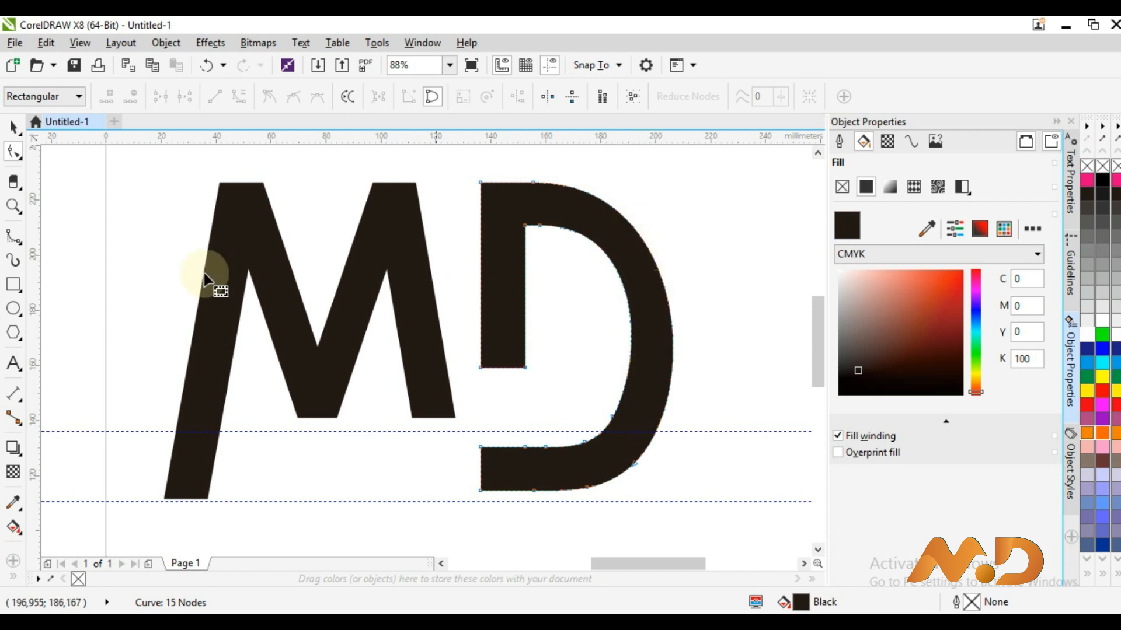
Drag the D's upper, right and lower-right curve segments to round out its bowl
{"action": "left_click", "coordinate": [661, 279]}
{"action": "left_click", "coordinate": [619, 221]}
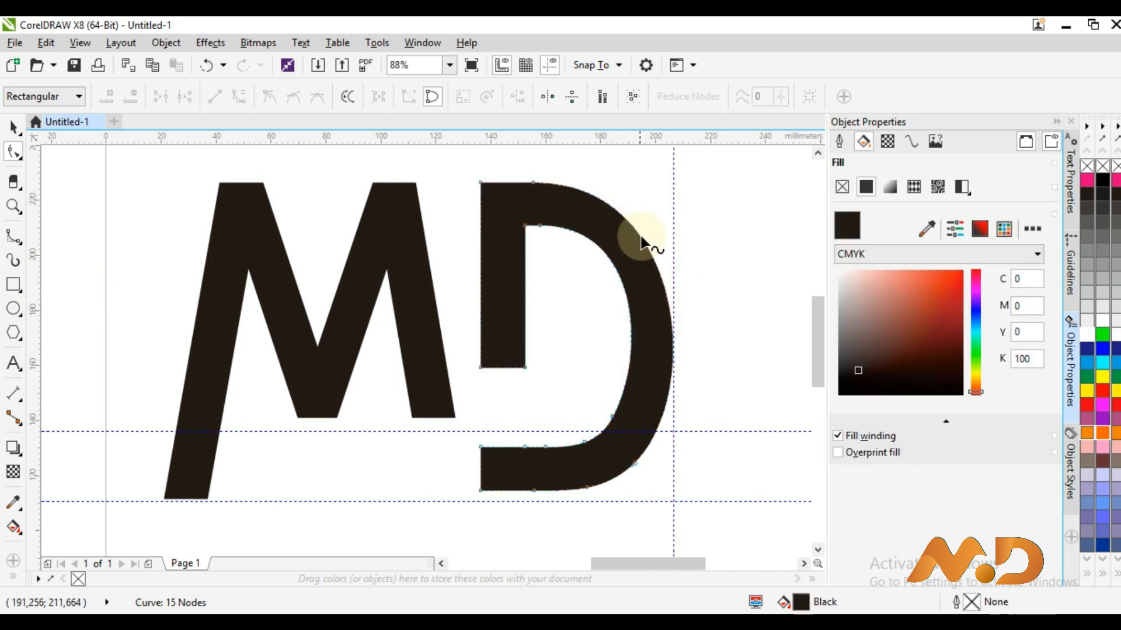
{"action": "left_click_drag", "start_coordinate": [641, 236], "coordinate": [649, 231]}
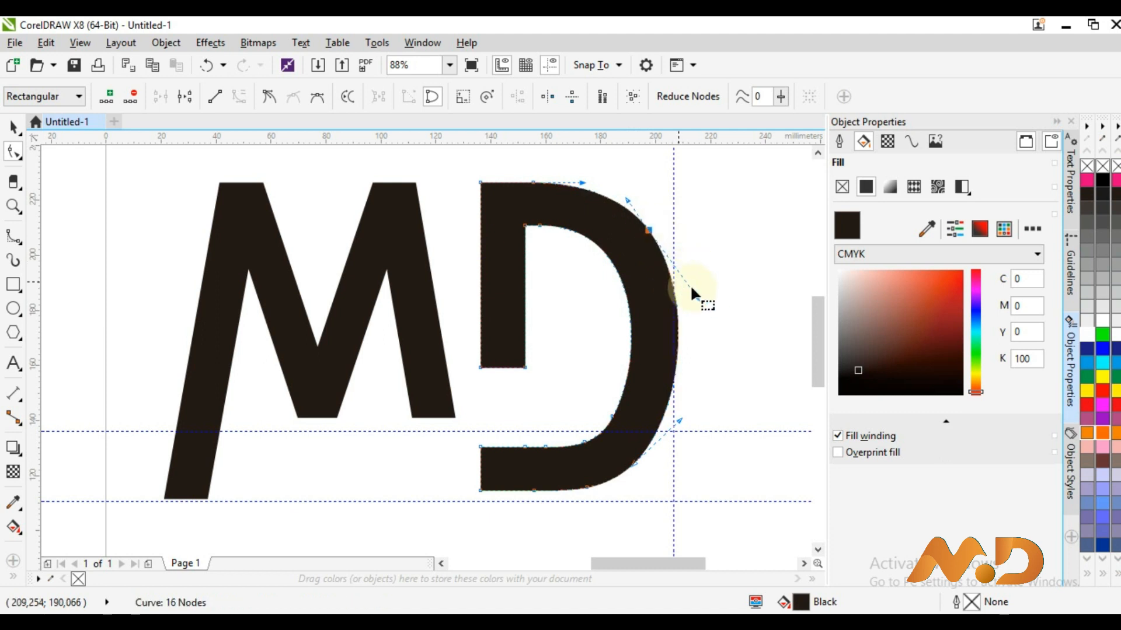
{"action": "left_click_drag", "start_coordinate": [692, 296], "coordinate": [689, 300]}
{"action": "left_click_drag", "start_coordinate": [677, 423], "coordinate": [671, 430]}
Stretch the D's bottom bar about 85 mm left beneath the M
{"action": "left_click_drag", "start_coordinate": [532, 508], "coordinate": [366, 415]}
{"action": "key", "text": "Left"}
{"action": "key", "text": "Left"}
{"action": "key", "text": "Left"}
{"action": "key", "text": "Left"}
{"action": "key", "text": "Left"}
{"action": "key", "text": "Left"}
{"action": "key", "text": "Left"}
{"action": "key", "text": "Left"}
{"action": "key", "text": "Left"}
{"action": "key", "text": "Left"}
{"action": "key", "text": "Left"}
{"action": "key", "text": "Left"}
{"action": "key", "text": "Left"}
{"action": "key", "text": "Left"}
{"action": "key", "text": "Left"}
{"action": "key", "text": "Left"}
{"action": "key", "text": "Left"}
{"action": "key", "text": "Left"}
{"action": "key", "text": "Left"}
{"action": "key", "text": "Left"}
{"action": "key", "text": "Left"}
{"action": "key", "text": "Left"}
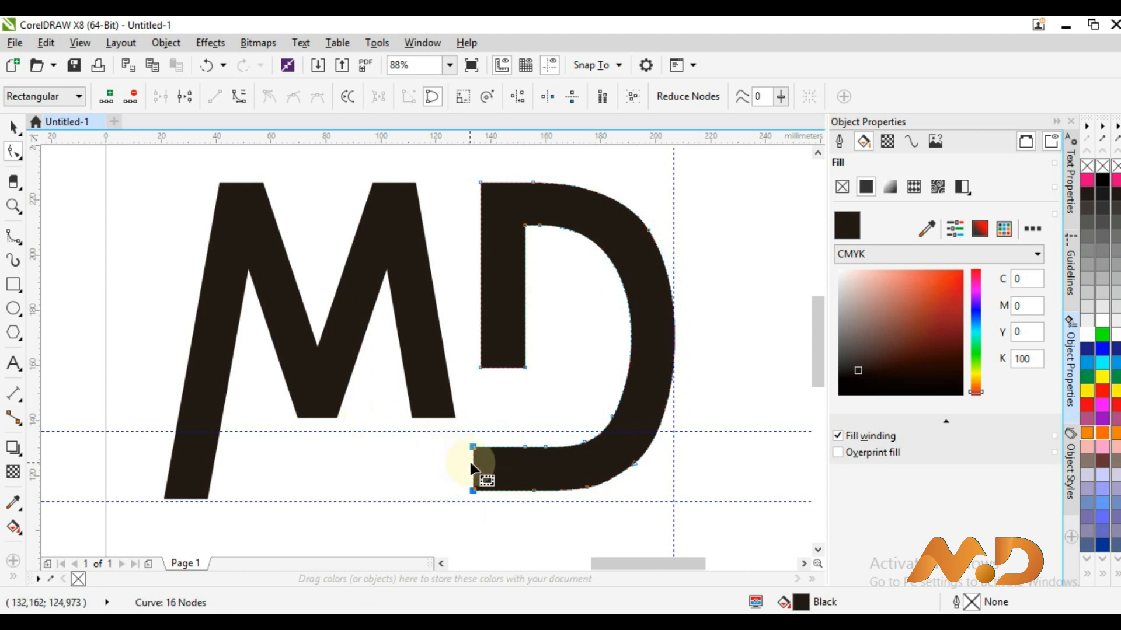
{"action": "left_click_drag", "start_coordinate": [471, 467], "coordinate": [406, 470]}
{"action": "left_click_drag", "start_coordinate": [261, 460], "coordinate": [230, 456]}
{"action": "left_click", "coordinate": [525, 363]}
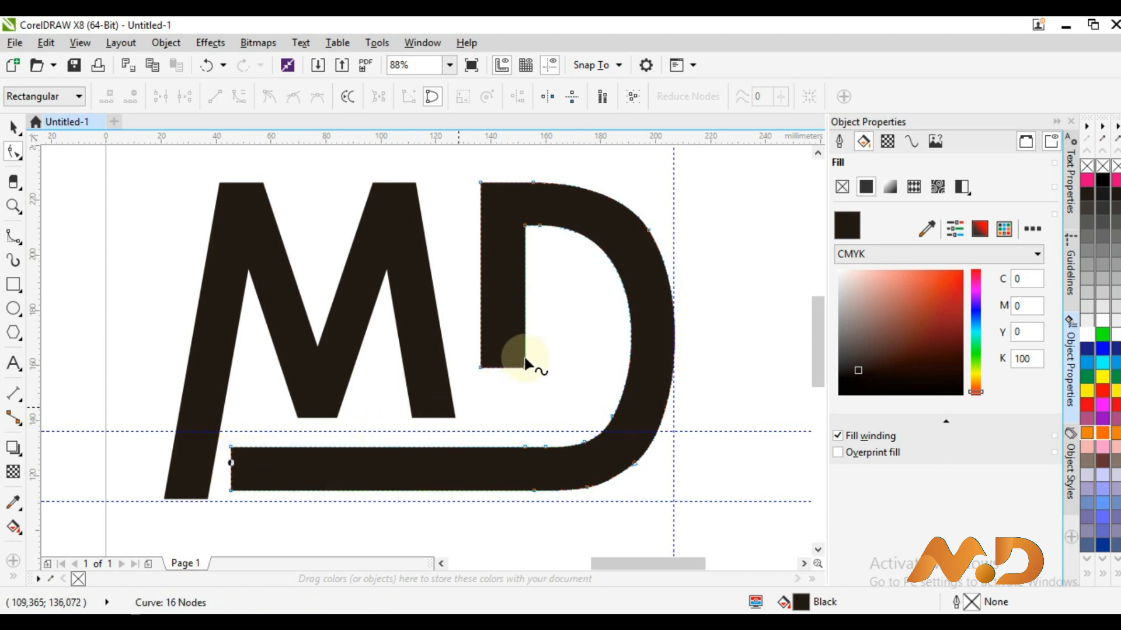
Lengthen the D's stem down to the M's baseline
{"action": "left_click_drag", "start_coordinate": [541, 372], "coordinate": [451, 349]}
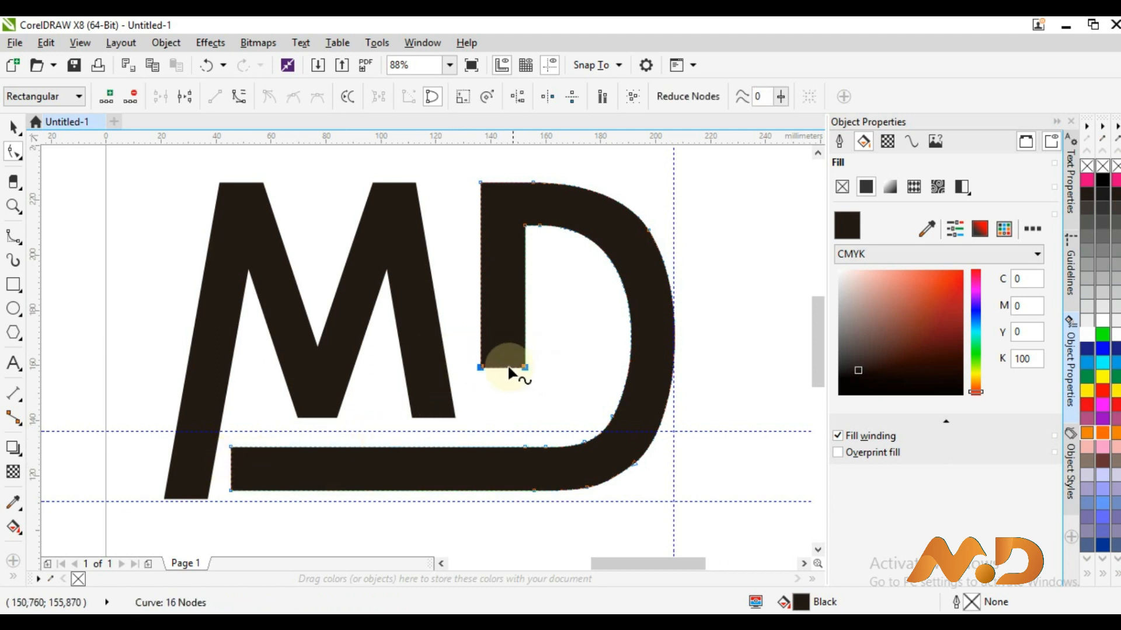
{"action": "left_click_drag", "start_coordinate": [505, 409], "coordinate": [504, 417]}
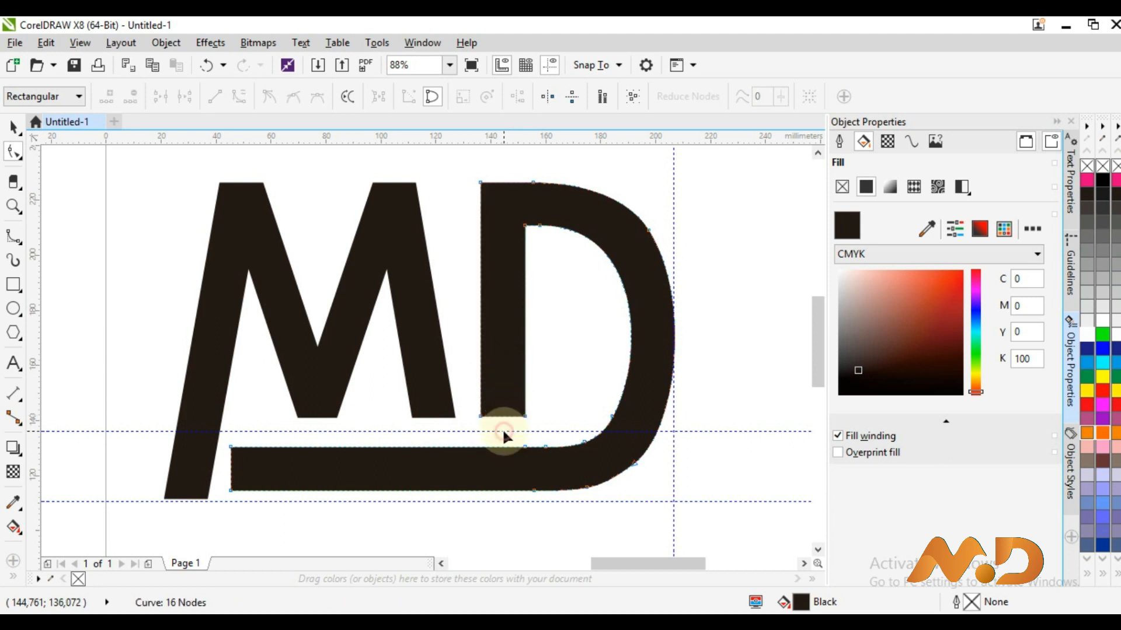
{"action": "left_click", "coordinate": [503, 431]}
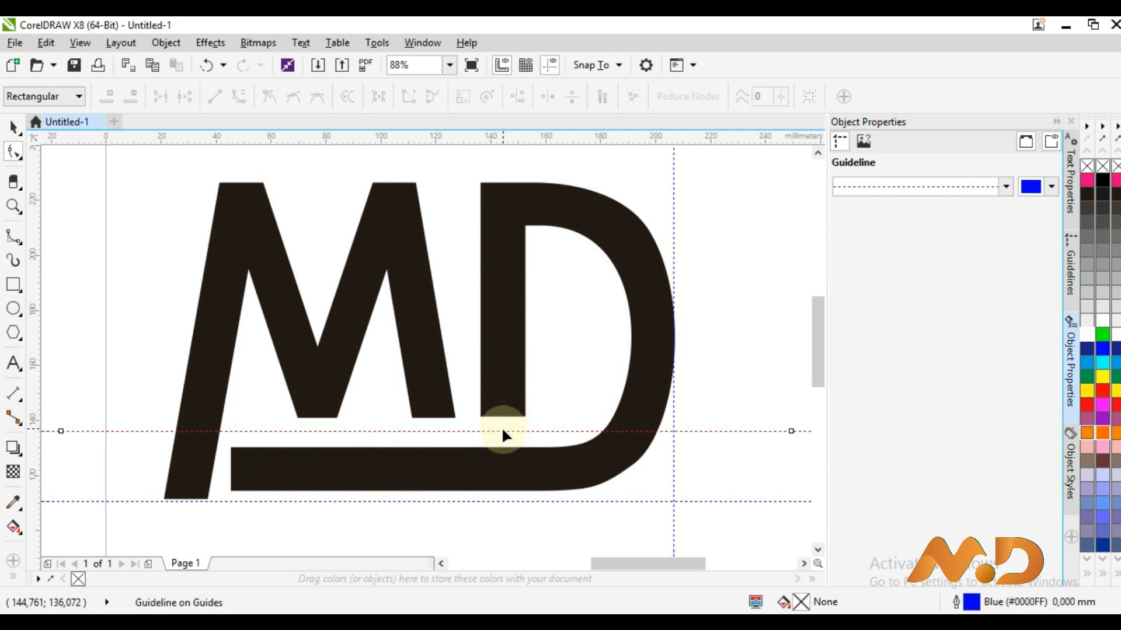
Reposition the horizontal guides to the bottom of the D's stem
{"action": "left_click", "coordinate": [12, 127]}
{"action": "left_click_drag", "start_coordinate": [524, 433], "coordinate": [523, 425]}
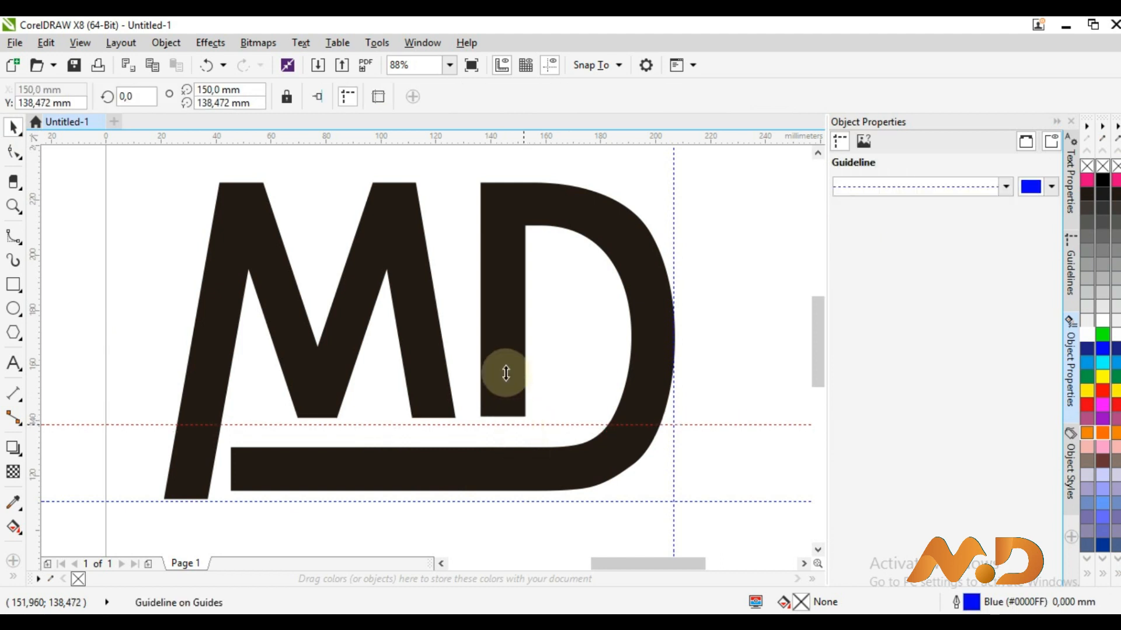
{"action": "left_click", "coordinate": [507, 368]}
{"action": "left_click_drag", "start_coordinate": [440, 425], "coordinate": [441, 436]}
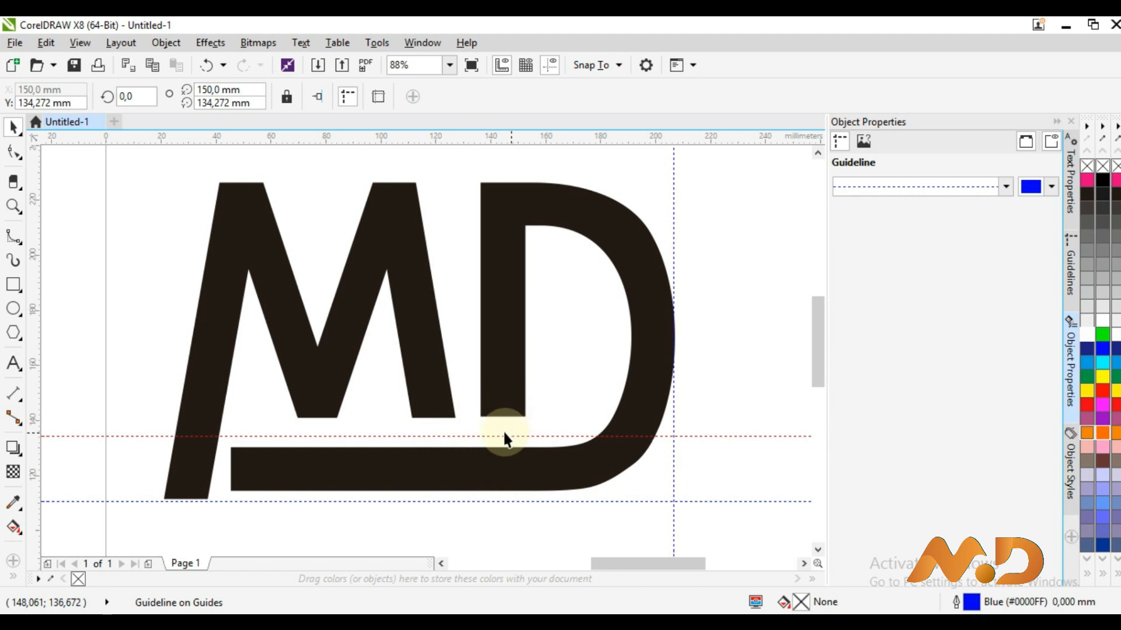
Nudge the underline's bottom-left node left so its end slants parallel to the M's leg
{"action": "left_click", "coordinate": [258, 472]}
{"action": "key", "text": "F10"}
{"action": "left_click", "coordinate": [231, 490]}
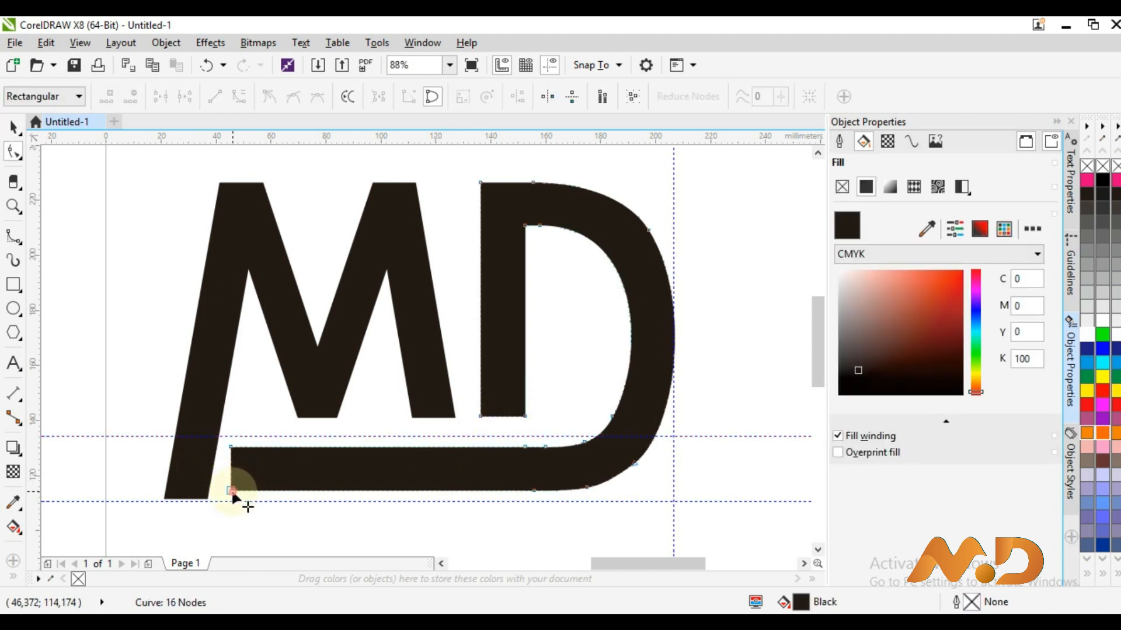
{"action": "key", "text": "Left"}
{"action": "key", "text": "Left"}
{"action": "key", "text": "Left"}
{"action": "key", "text": "Left"}
{"action": "key", "text": "Left"}
{"action": "key", "text": "Left"}
{"action": "key", "text": "Left"}
{"action": "key", "text": "Left"}
{"action": "key", "text": "Left"}
{"action": "key", "text": "Left"}
{"action": "key", "text": "Left"}
{"action": "key", "text": "Left"}
{"action": "key", "text": "Left"}
{"action": "key", "text": "Left"}
{"action": "key", "text": "Left"}
{"action": "key", "text": "Left"}
{"action": "key", "text": "Left"}
{"action": "key", "text": "Left"}
{"action": "key", "text": "Left"}
{"action": "key", "text": "Left"}
{"action": "key", "text": "Left"}
{"action": "key", "text": "Left"}
{"action": "key", "text": "Left"}
{"action": "key", "text": "Left"}
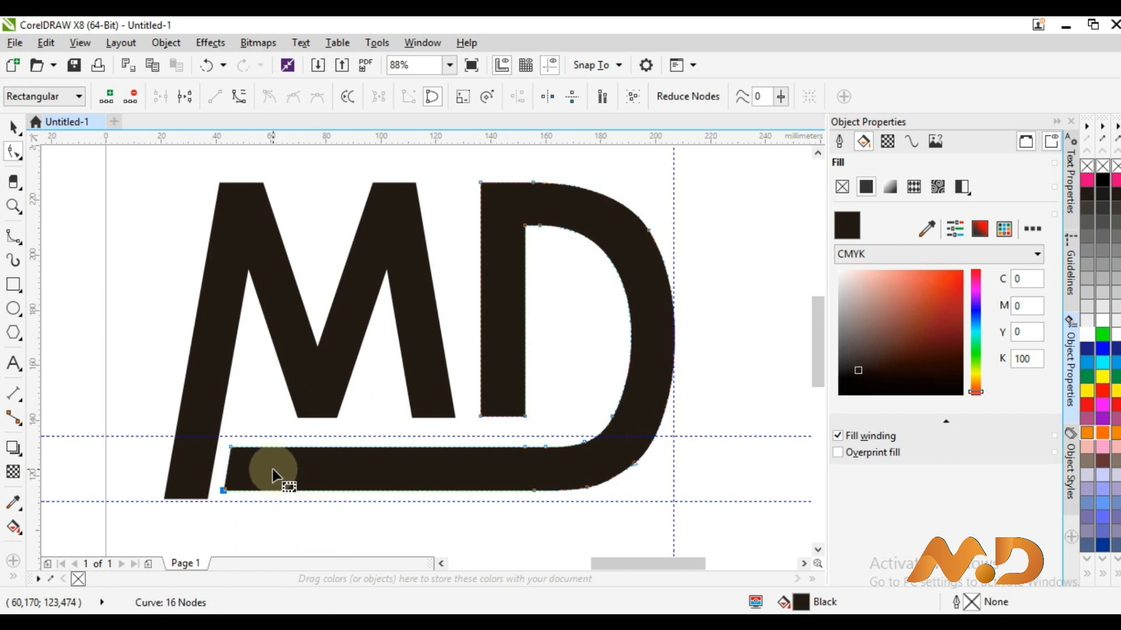
{"action": "left_click", "coordinate": [12, 127]}
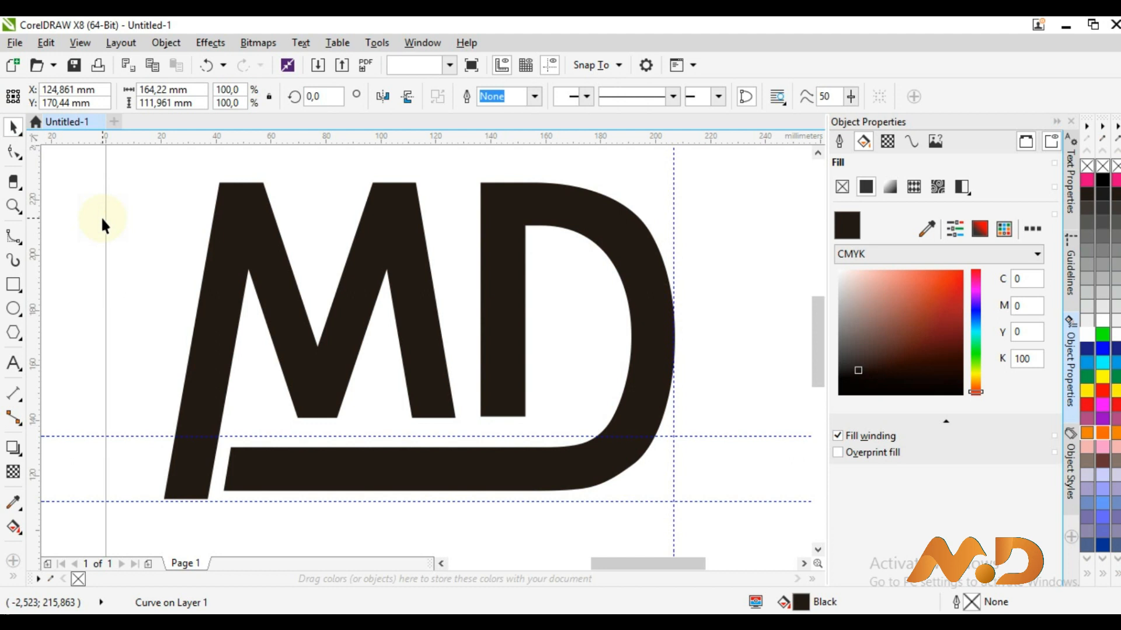
{"action": "left_click", "coordinate": [100, 216]}
{"action": "key", "text": "z"}
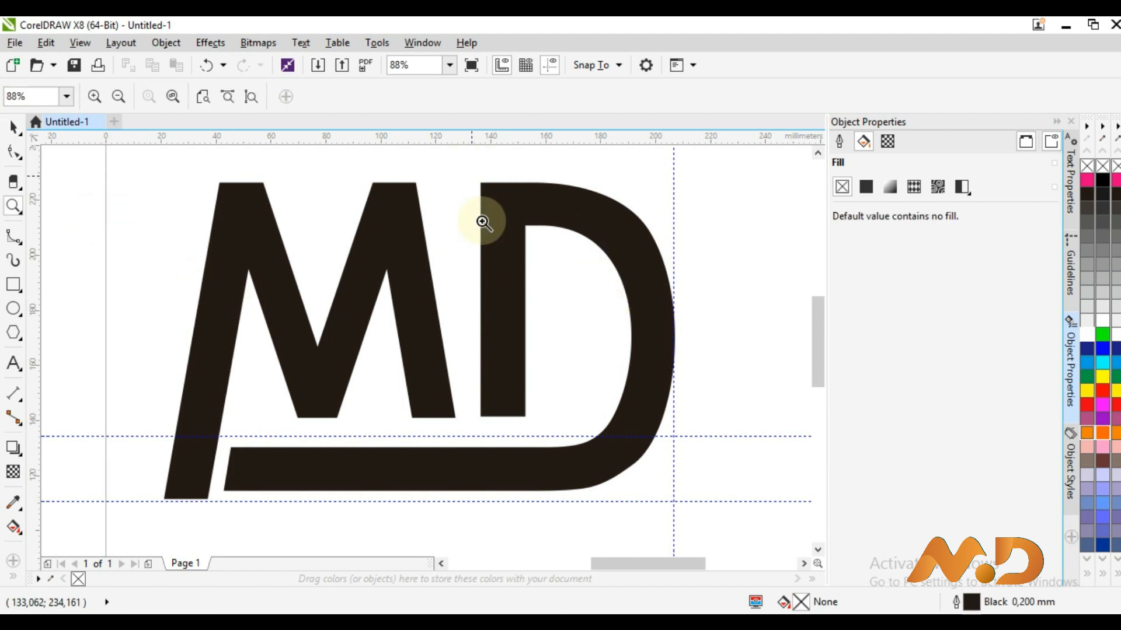
{"action": "key", "text": "F4"}
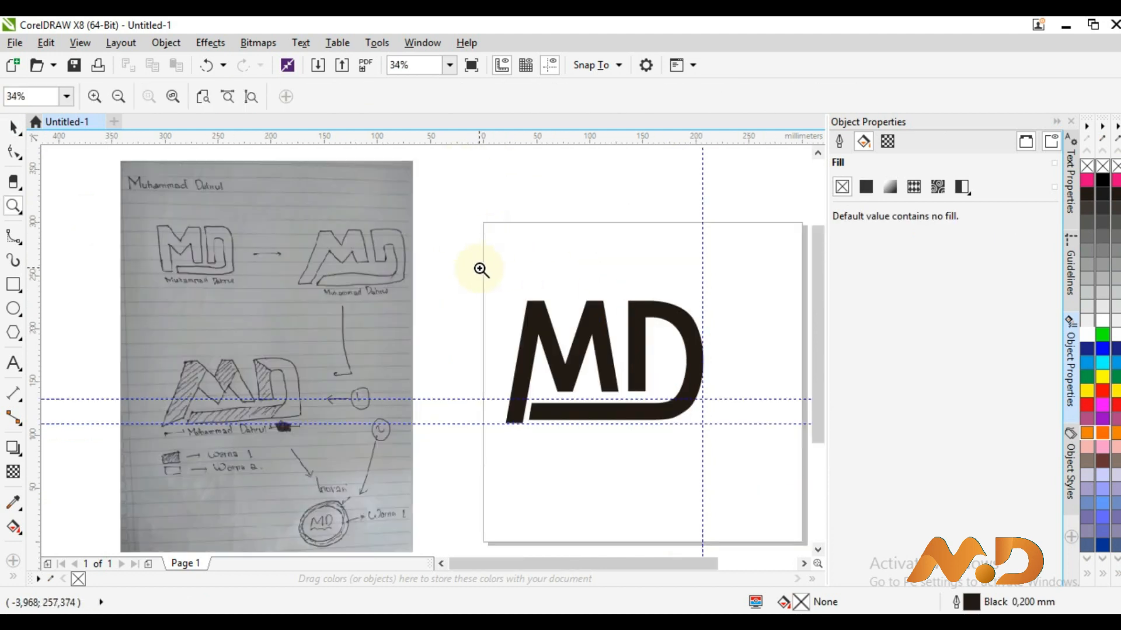
{"action": "left_click", "coordinate": [16, 156]}
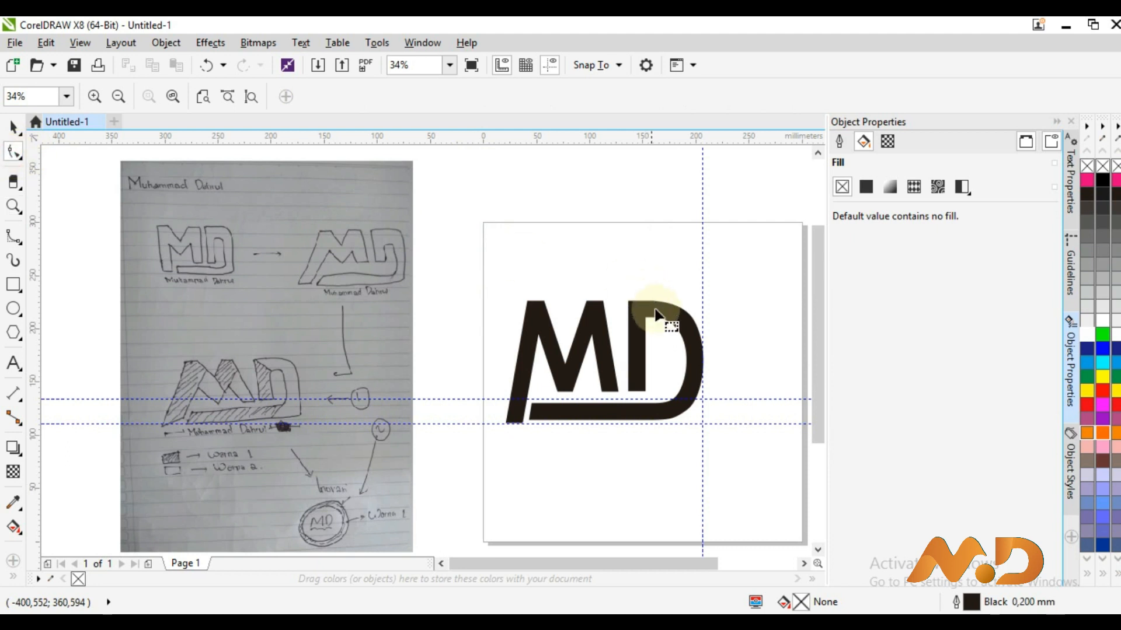
{"action": "left_click", "coordinate": [693, 321]}
{"action": "left_click_drag", "start_coordinate": [690, 316], "coordinate": [708, 333]}
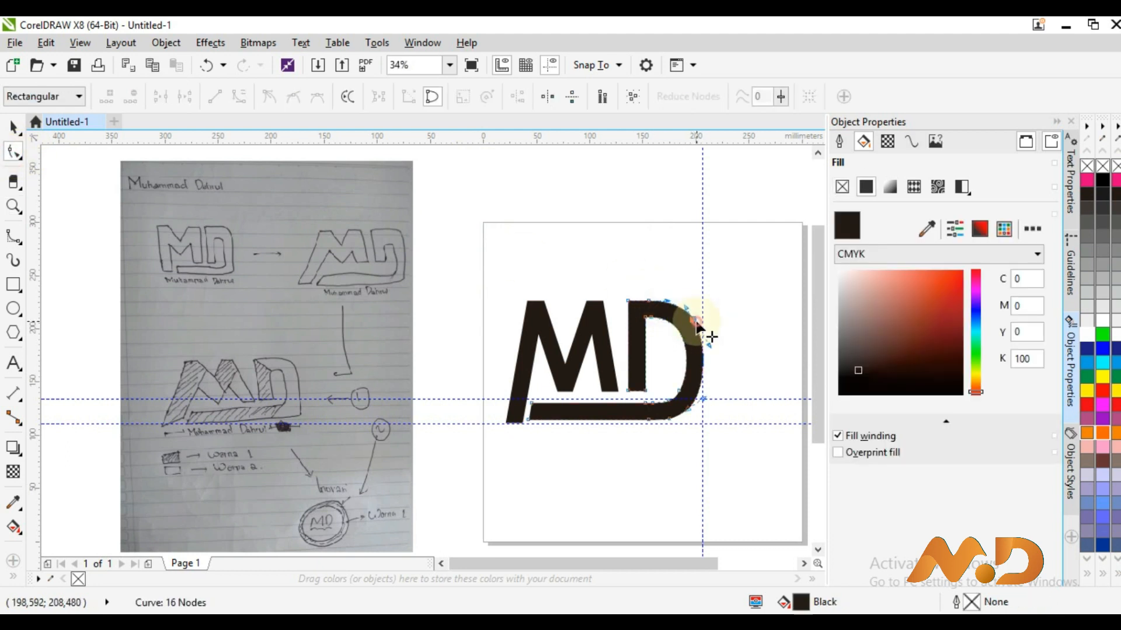
{"action": "key", "text": "Delete"}
{"action": "key", "text": "ctrl+z"}
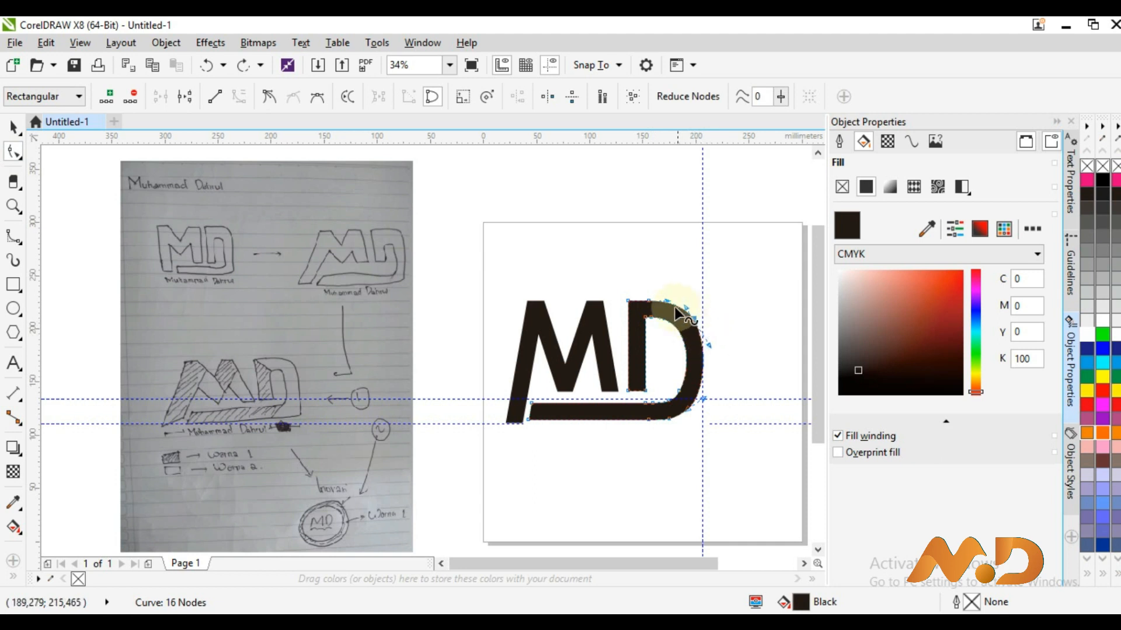
{"action": "left_click_drag", "start_coordinate": [671, 303], "coordinate": [685, 304]}
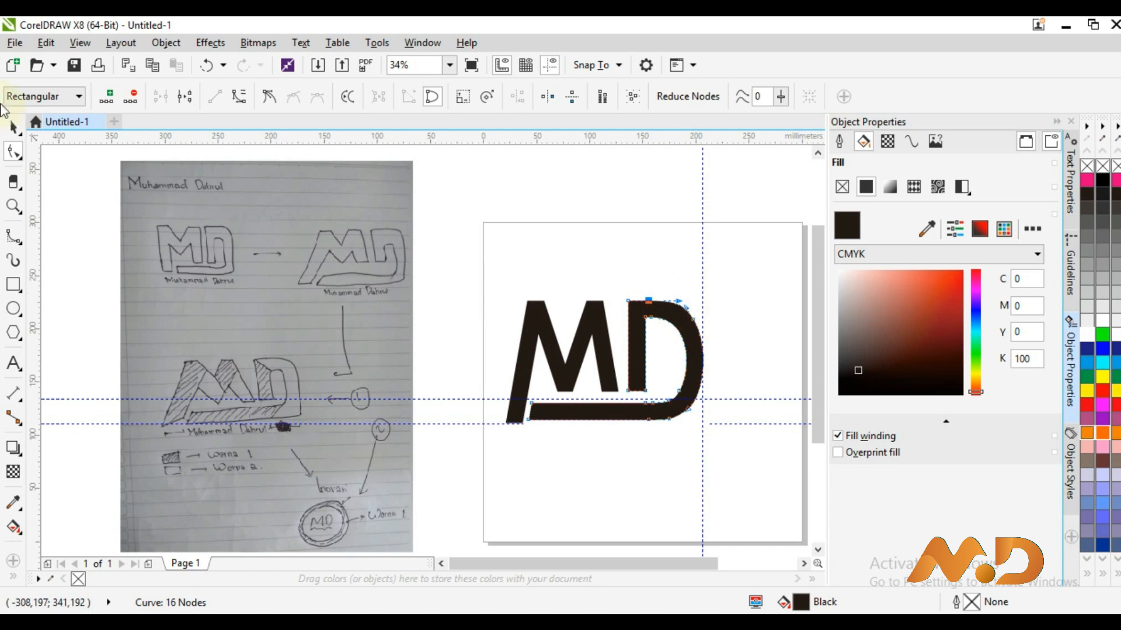
{"action": "left_click", "coordinate": [13, 126]}
{"action": "key", "text": "z"}
{"action": "left_click_drag", "start_coordinate": [139, 343], "coordinate": [425, 541]}
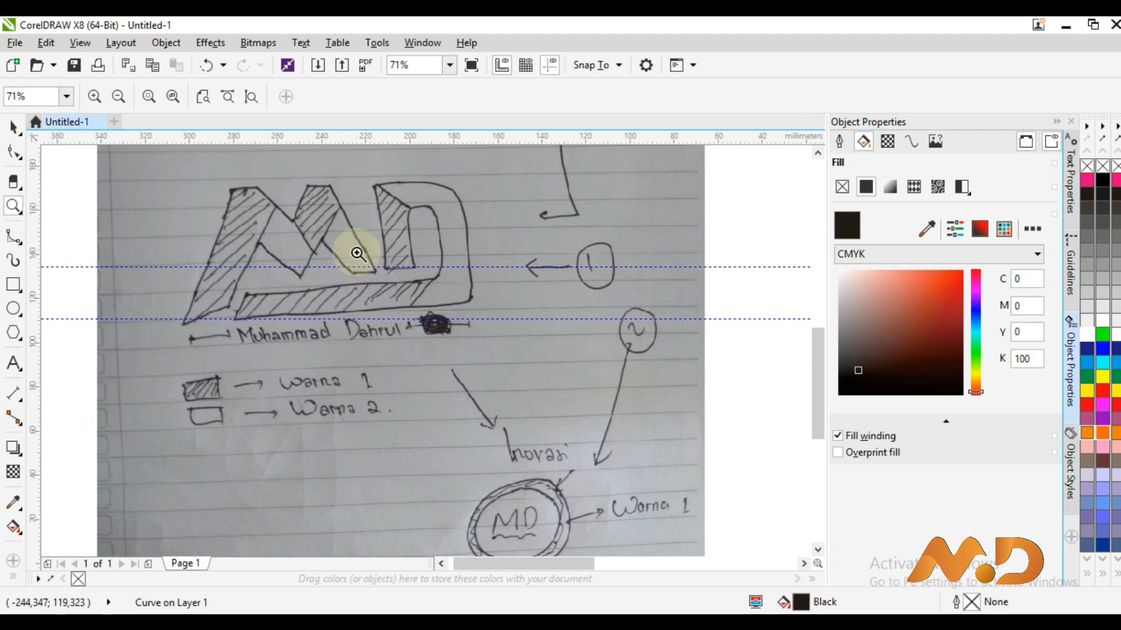
{"action": "right_click", "coordinate": [377, 272]}
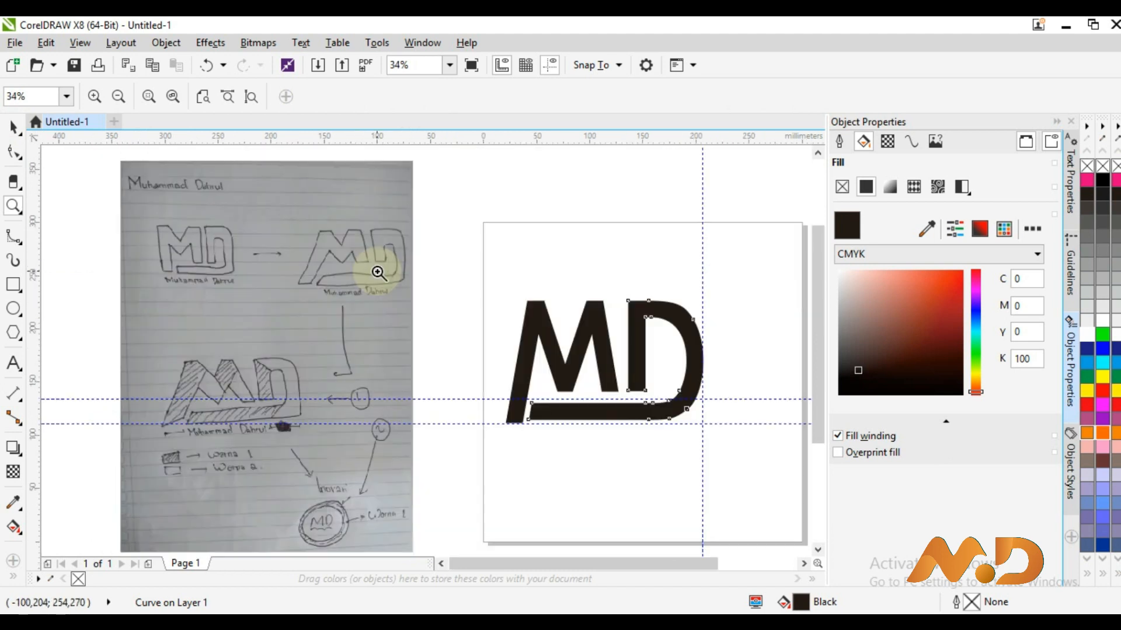
{"action": "left_click", "coordinate": [12, 126]}
{"action": "left_click", "coordinate": [421, 224]}
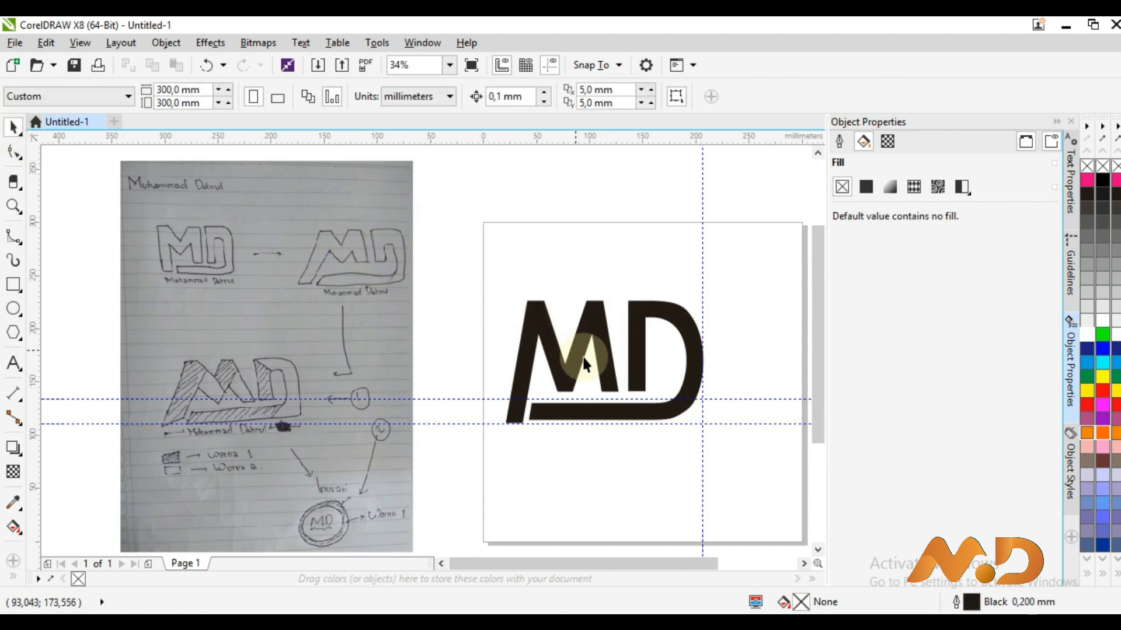
Centre the M and D together on the page at 150 mm, leaving them ungrouped
{"action": "left_click_drag", "start_coordinate": [504, 292], "coordinate": [774, 459]}
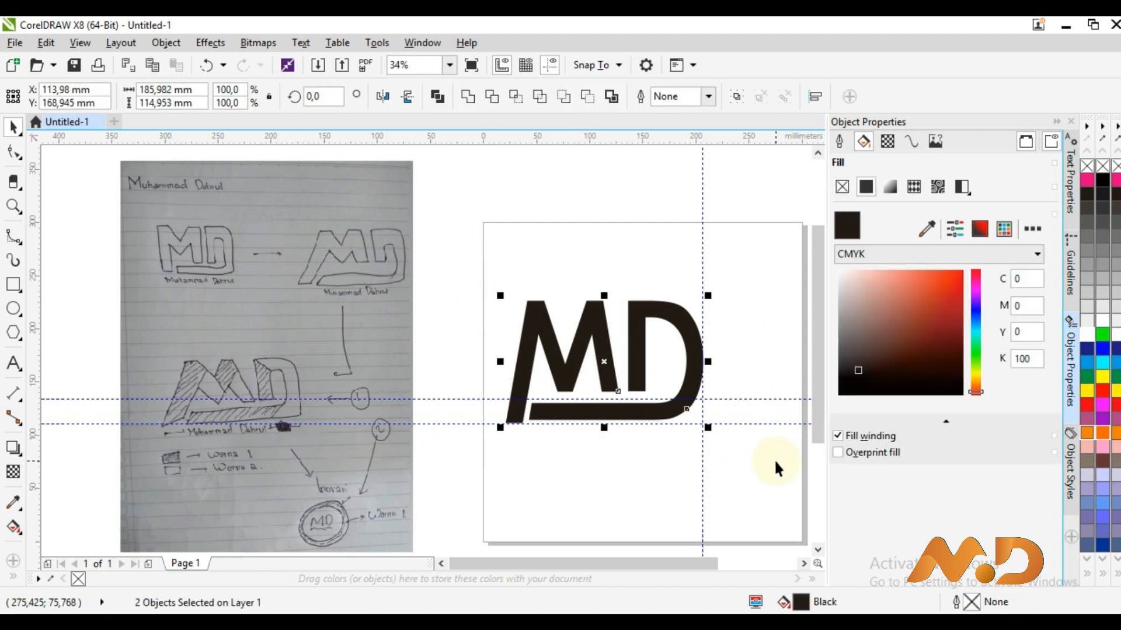
{"action": "key", "text": "ctrl+g"}
{"action": "key", "text": "p"}
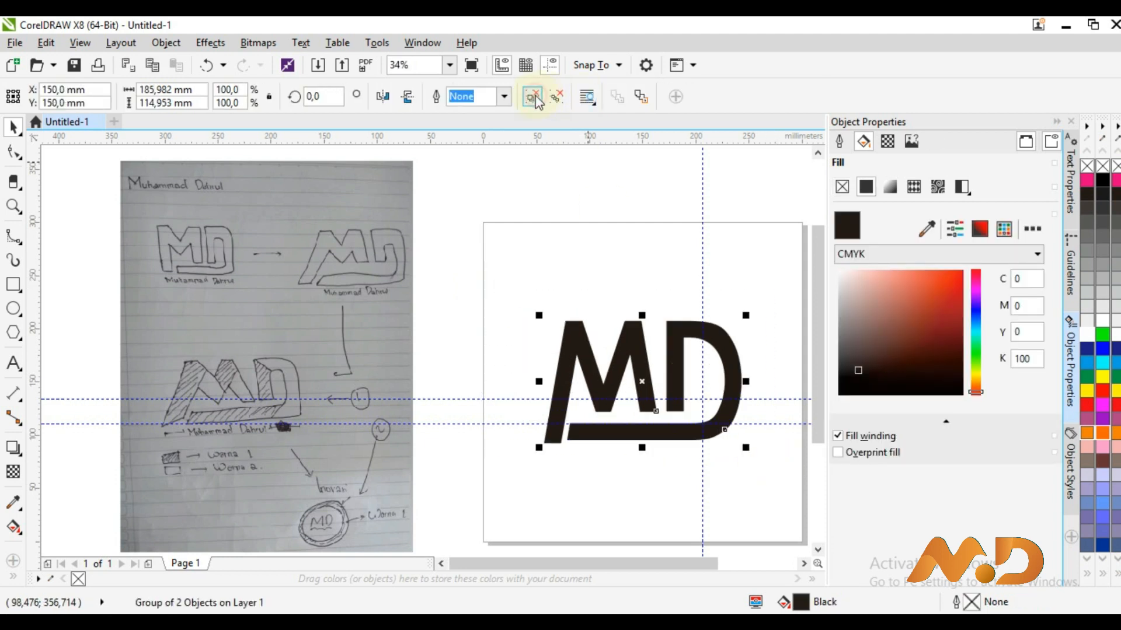
{"action": "left_click", "coordinate": [535, 99]}
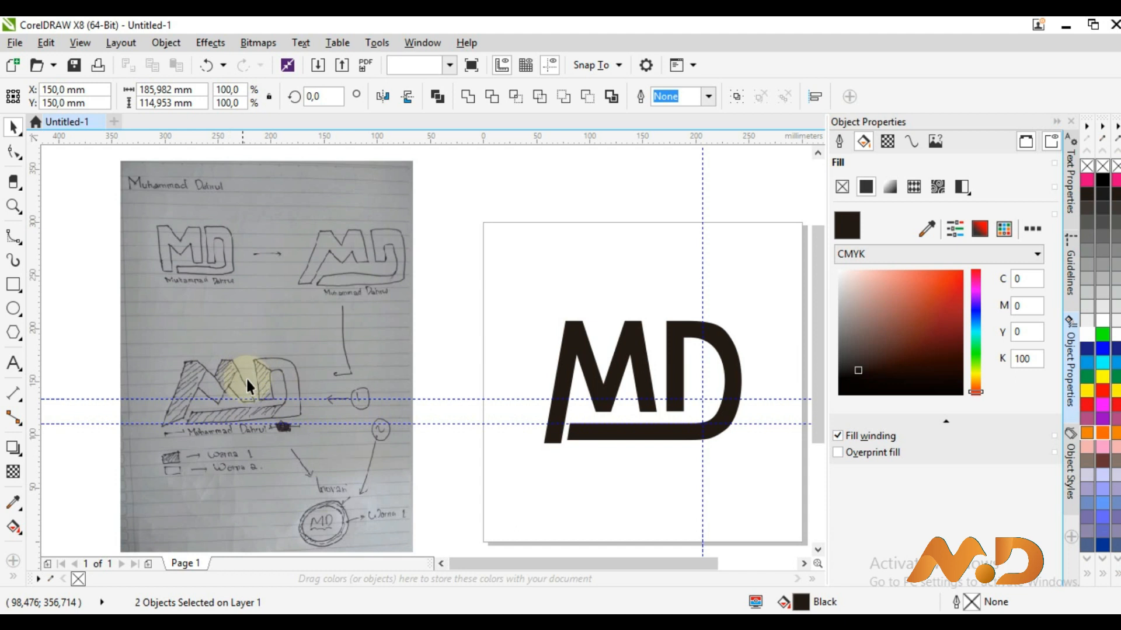
{"action": "key", "text": "Escape"}
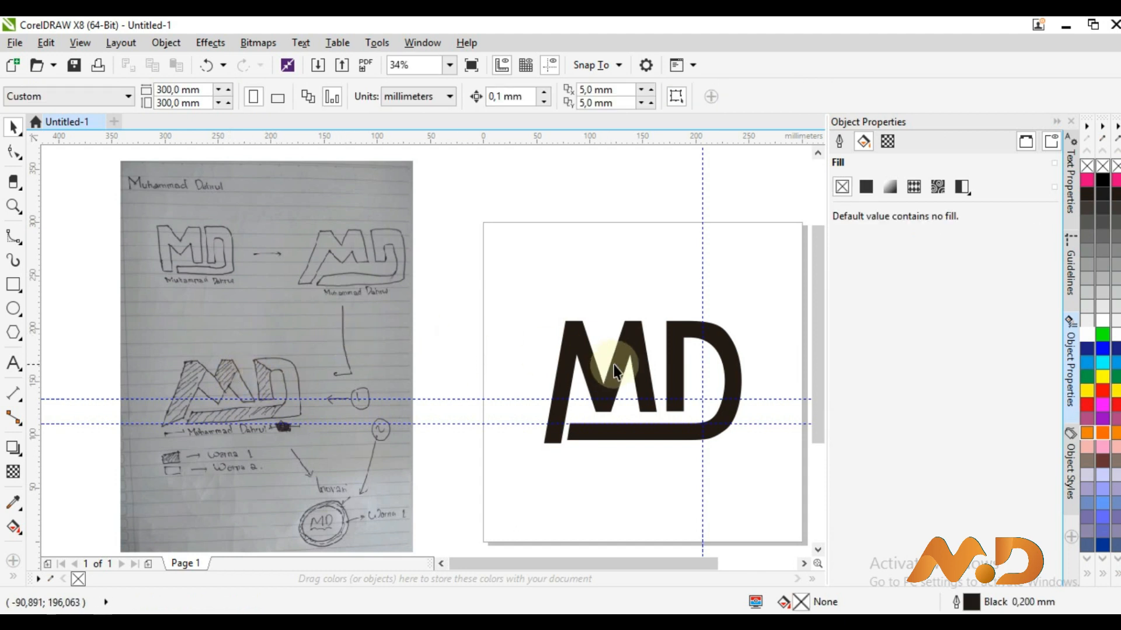
{"action": "key", "text": "z"}
{"action": "left_click_drag", "start_coordinate": [516, 306], "coordinate": [775, 471]}
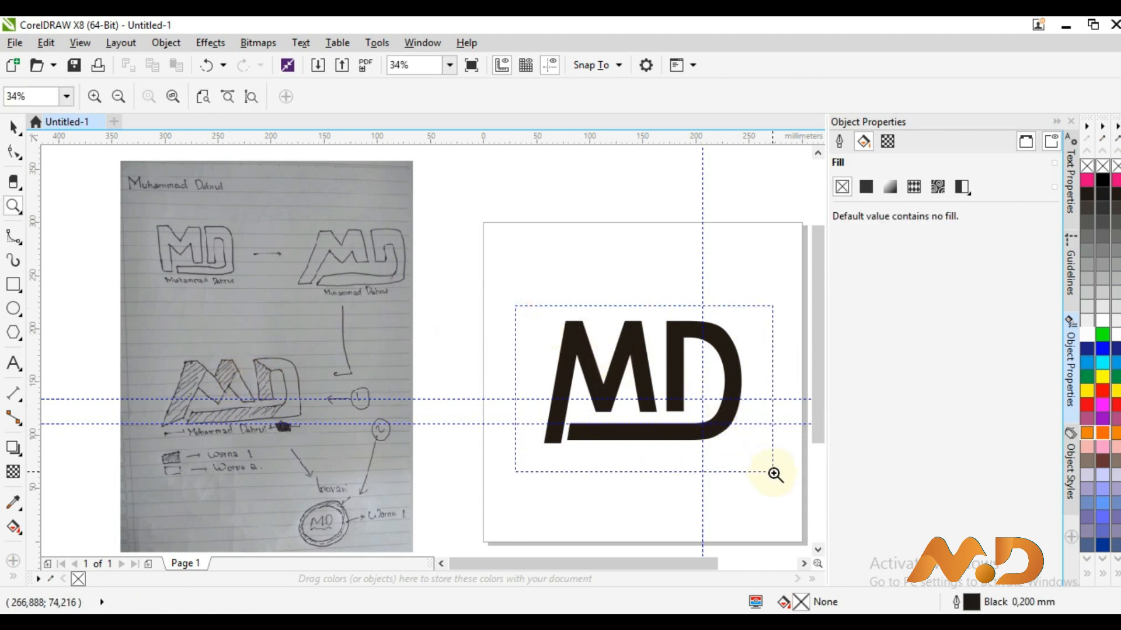
{"action": "left_click", "coordinate": [13, 127]}
{"action": "left_click", "coordinate": [278, 261]}
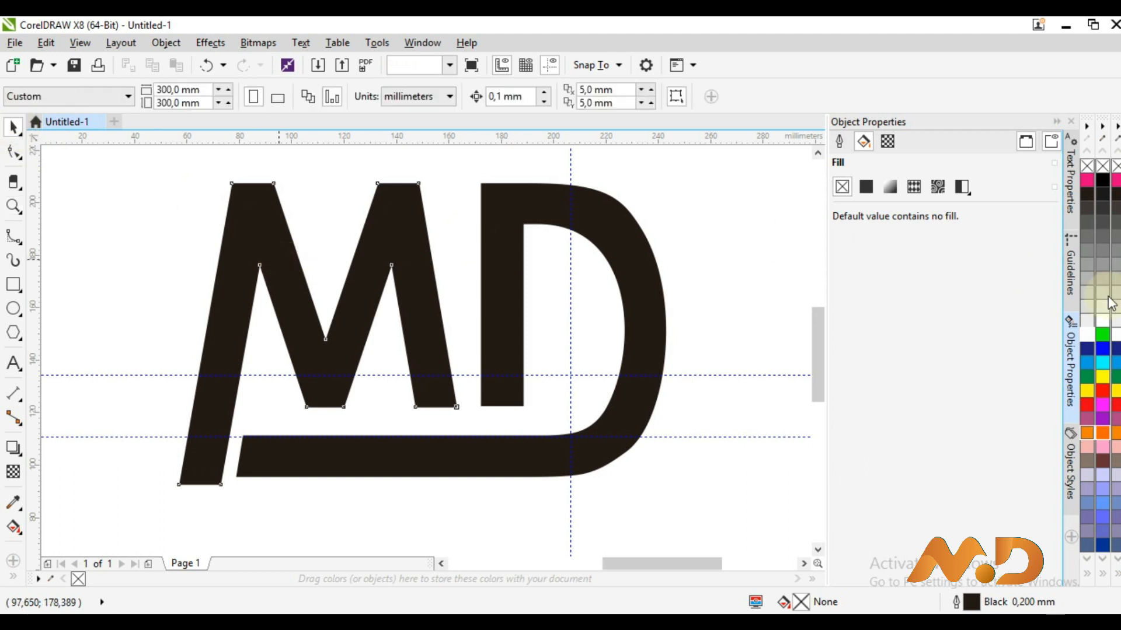
Fill both the M and D shapes with light grey
{"action": "left_click", "coordinate": [1103, 295]}
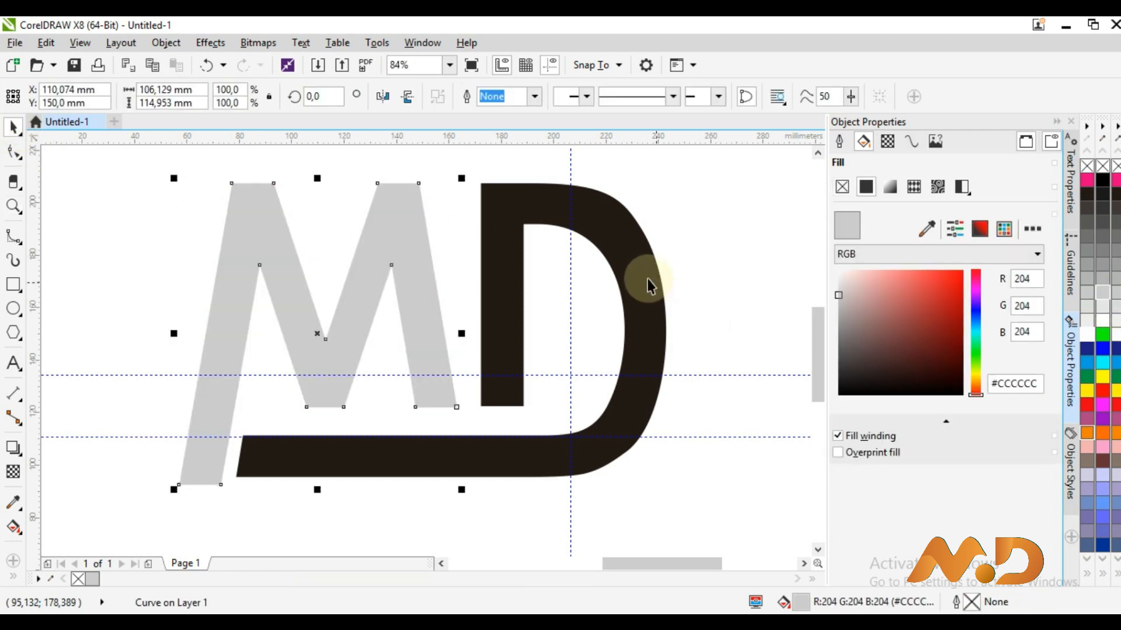
{"action": "left_click", "coordinate": [649, 280]}
{"action": "left_click", "coordinate": [1103, 295]}
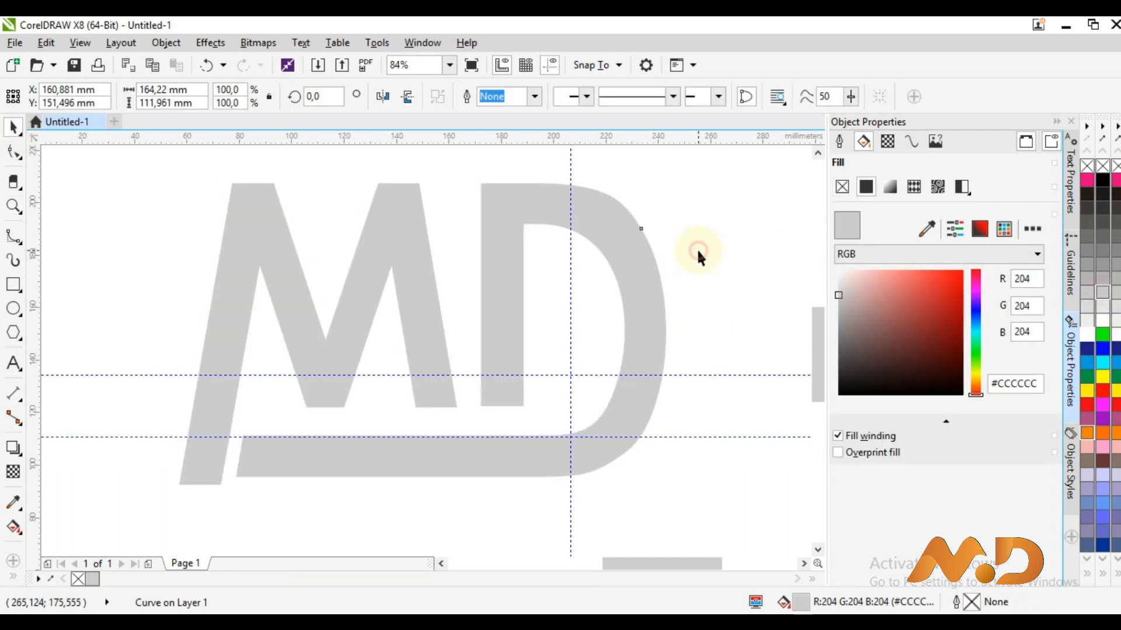
{"action": "left_click", "coordinate": [149, 286]}
Using the 2-Point Line tool, draw a line up to the M's top-left corner
{"action": "left_click", "coordinate": [21, 241]}
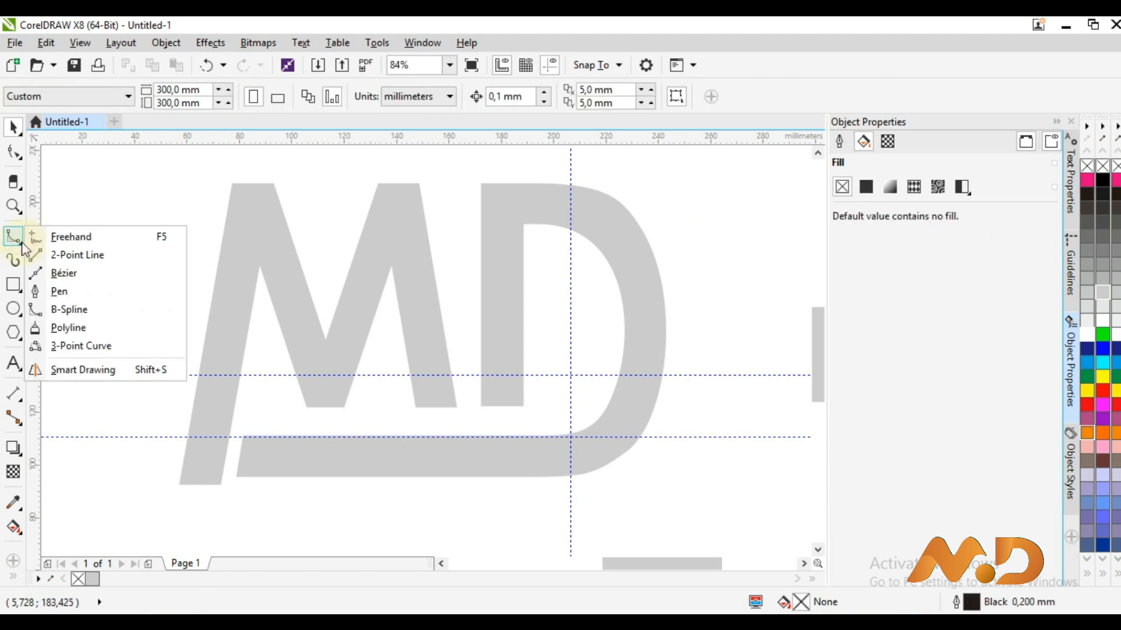
{"action": "left_click", "coordinate": [40, 279]}
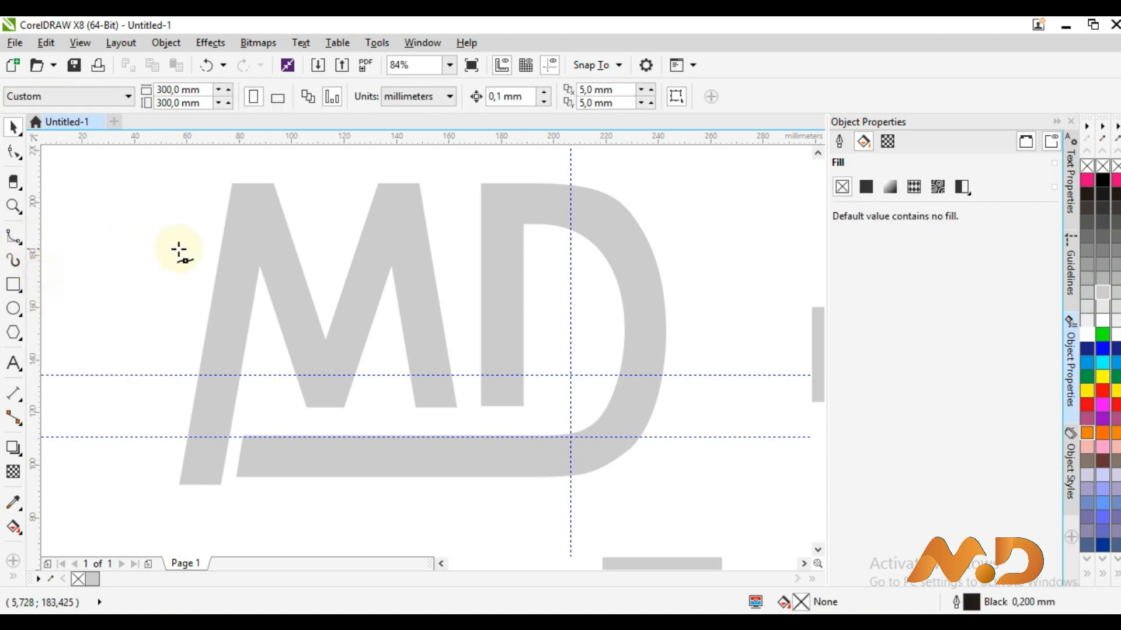
{"action": "left_click", "coordinate": [259, 267]}
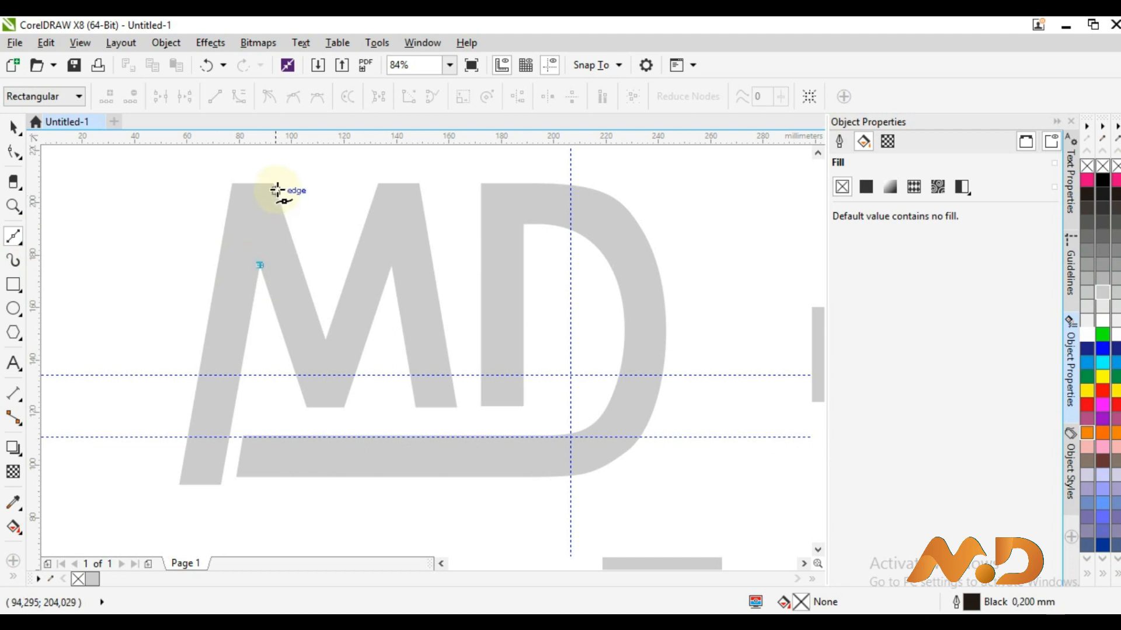
{"action": "left_click", "coordinate": [21, 246]}
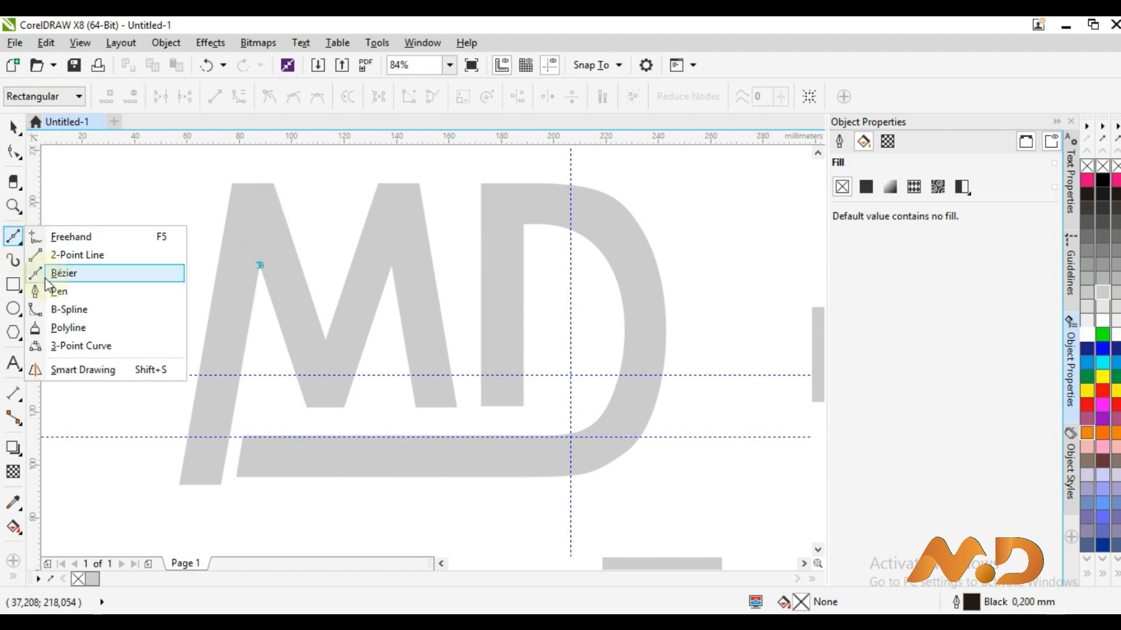
{"action": "left_click", "coordinate": [57, 292]}
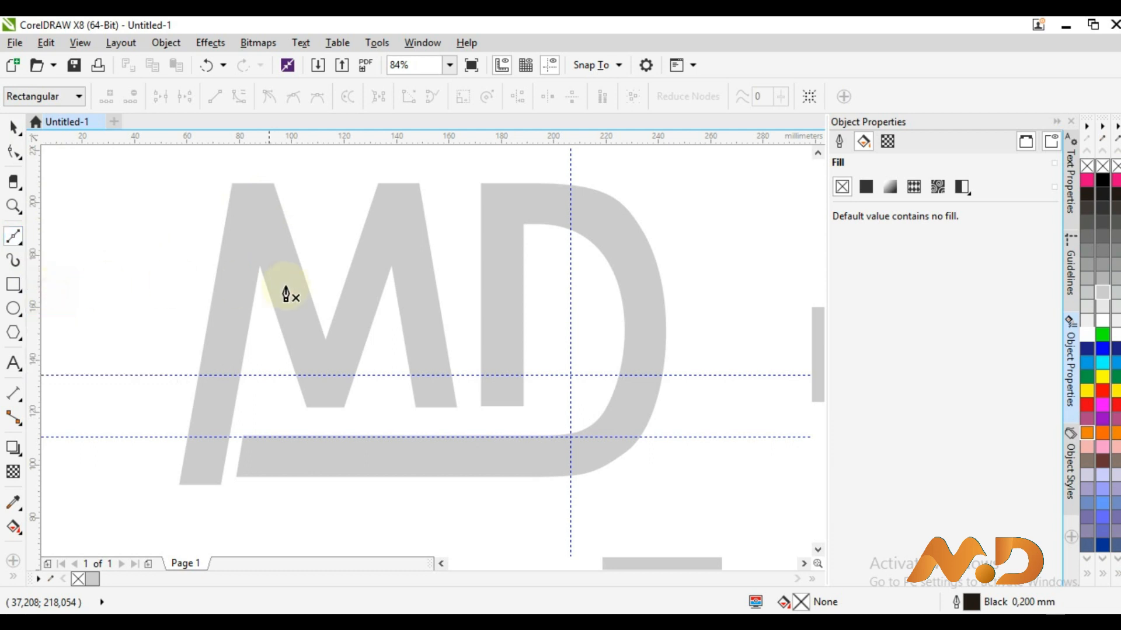
{"action": "left_click", "coordinate": [258, 266]}
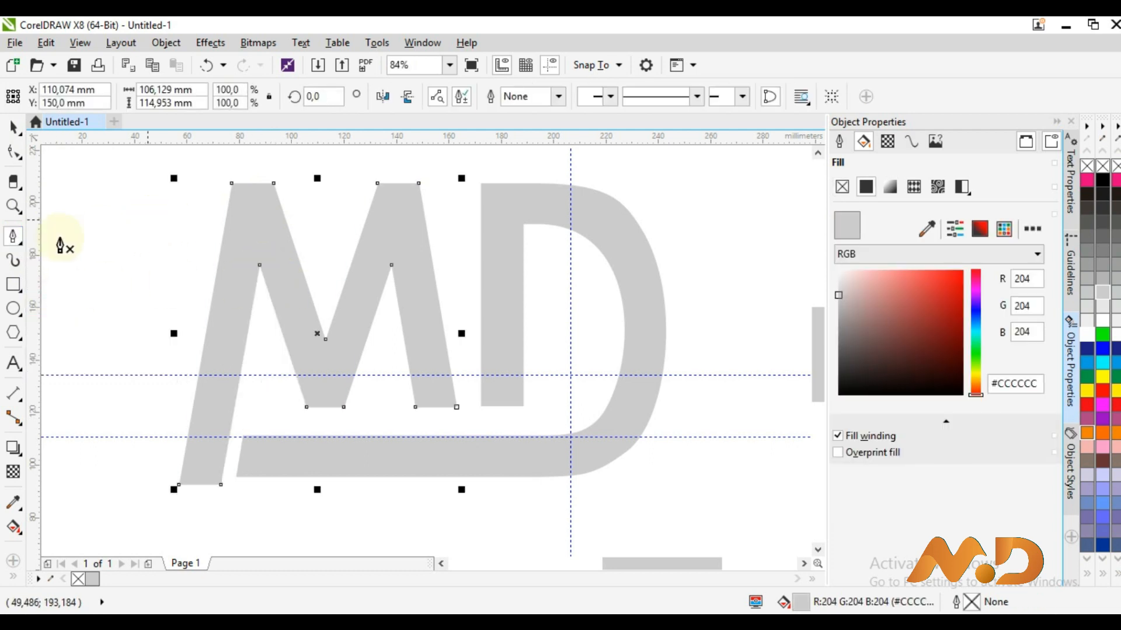
{"action": "left_click", "coordinate": [22, 244]}
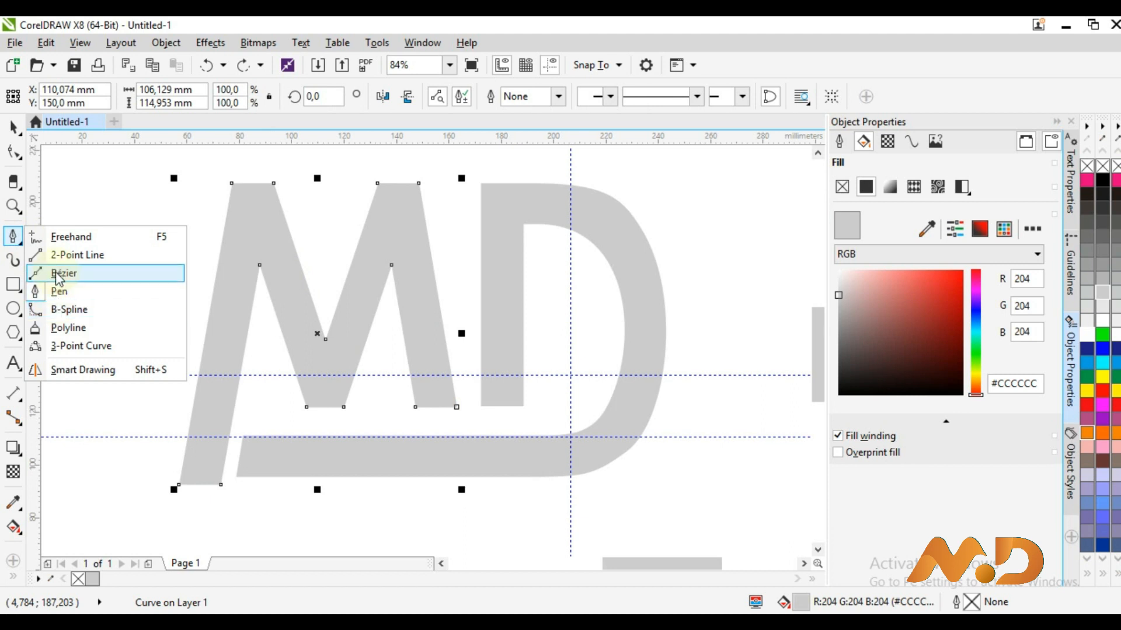
{"action": "left_click", "coordinate": [67, 255]}
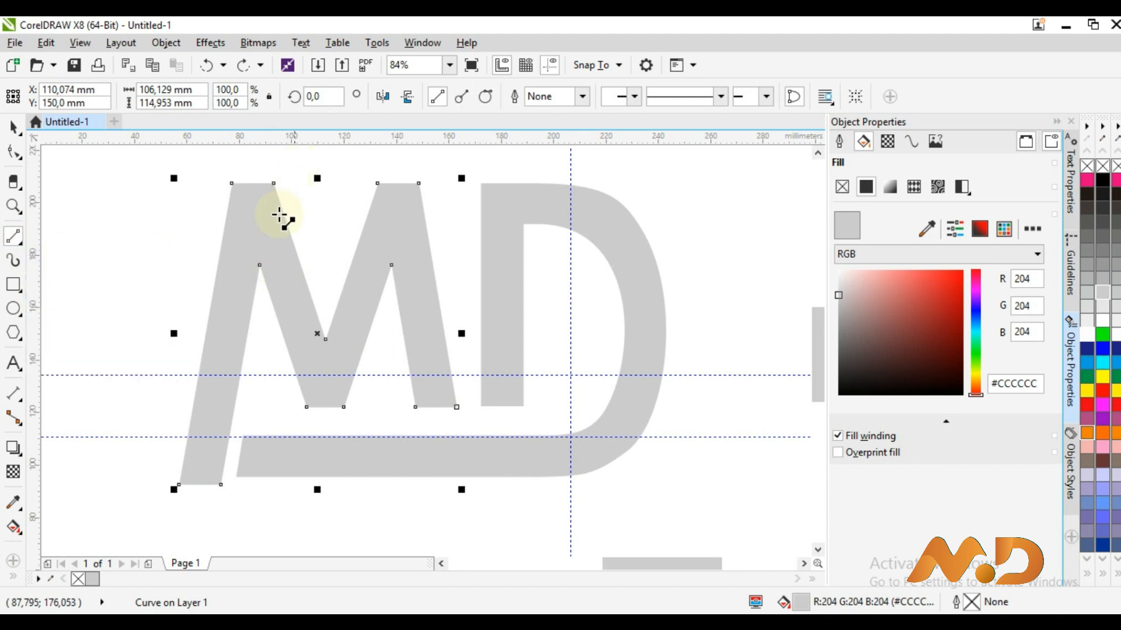
{"action": "left_click_drag", "start_coordinate": [259, 264], "coordinate": [275, 185]}
Zoom in and draw a dividing line at the top of the M's left stroke
{"action": "key", "text": "z"}
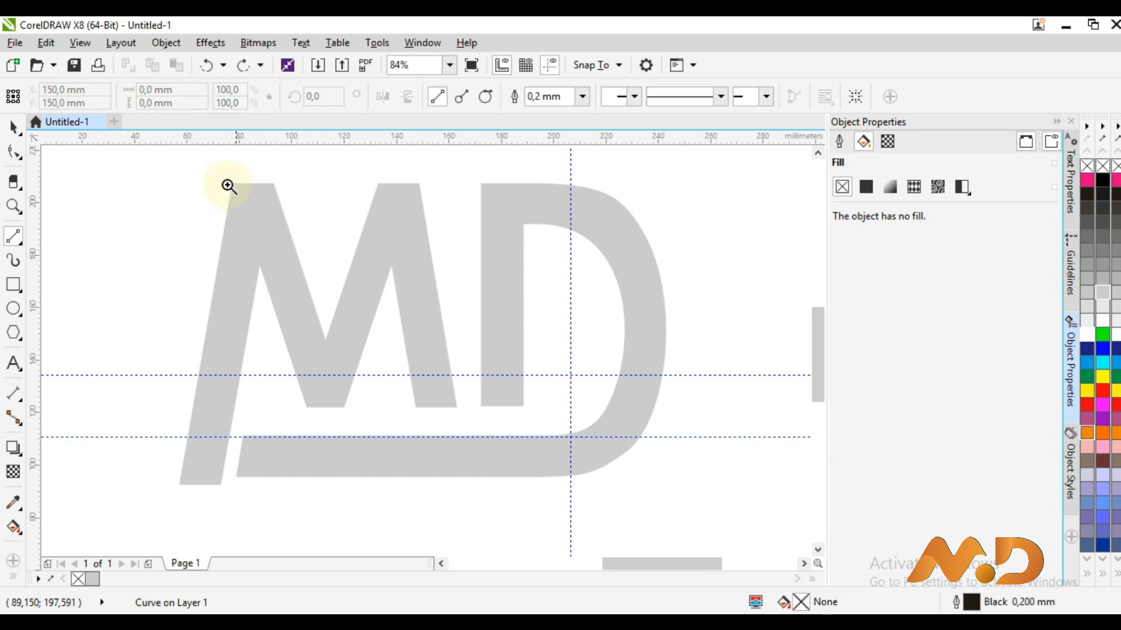
{"action": "left_click_drag", "start_coordinate": [358, 304], "coordinate": [230, 182]}
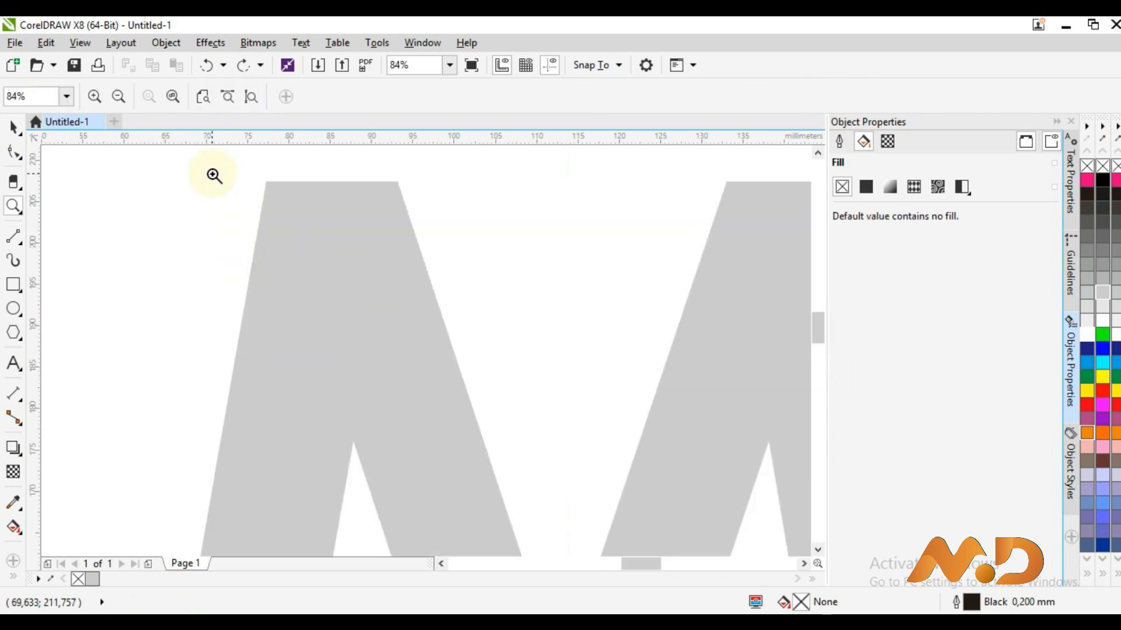
{"action": "left_click", "coordinate": [8, 240]}
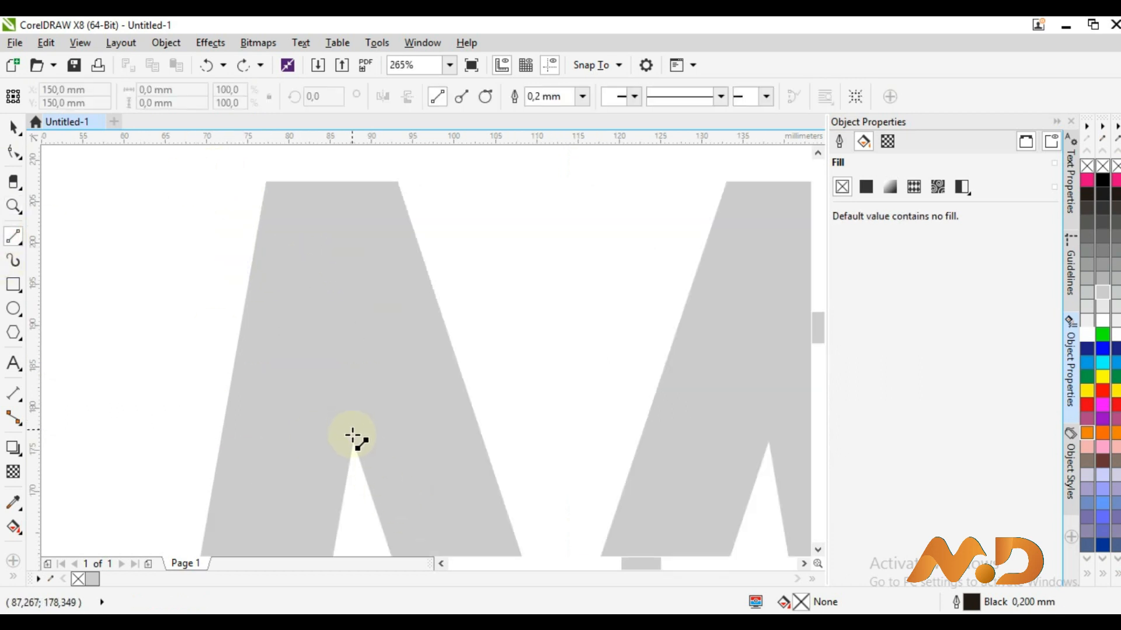
{"action": "left_click", "coordinate": [353, 438]}
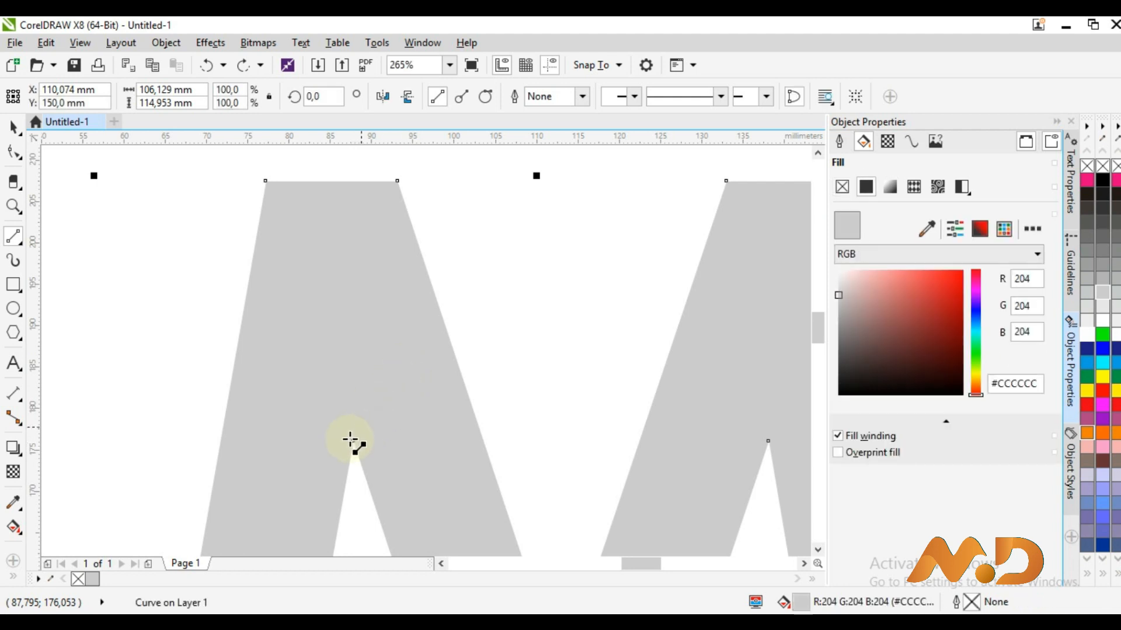
{"action": "left_click_drag", "start_coordinate": [352, 439], "coordinate": [397, 187]}
Draw dividing lines at the M's lower middle joint and its right top joint
{"action": "key", "text": "z"}
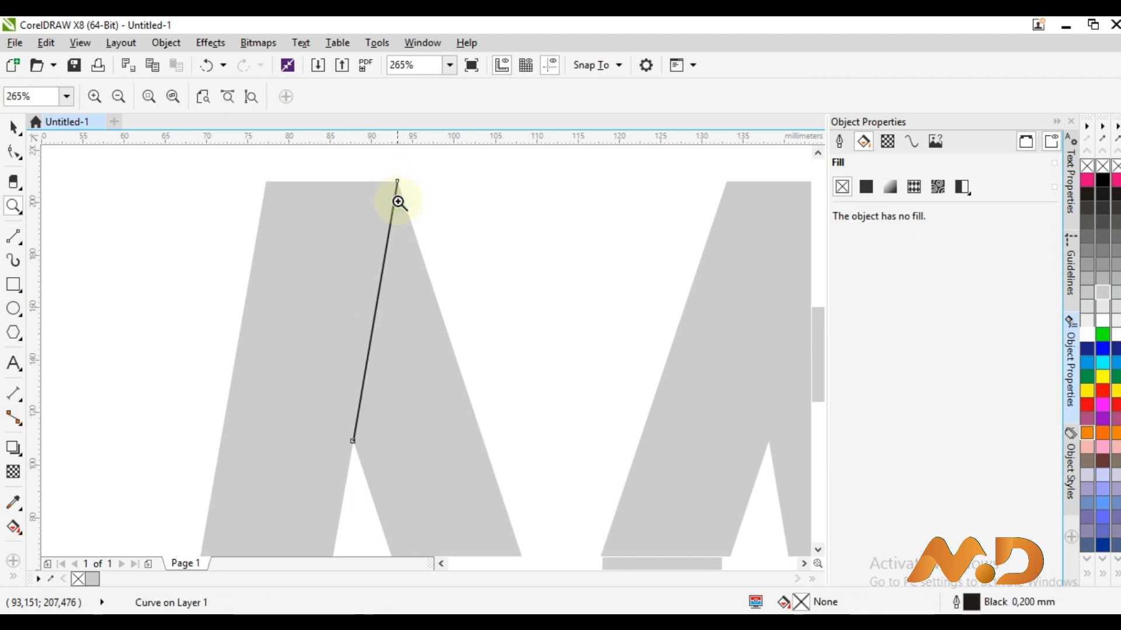
{"action": "scroll", "coordinate": [300, 296], "scroll_direction": "down", "scroll_amount": 3}
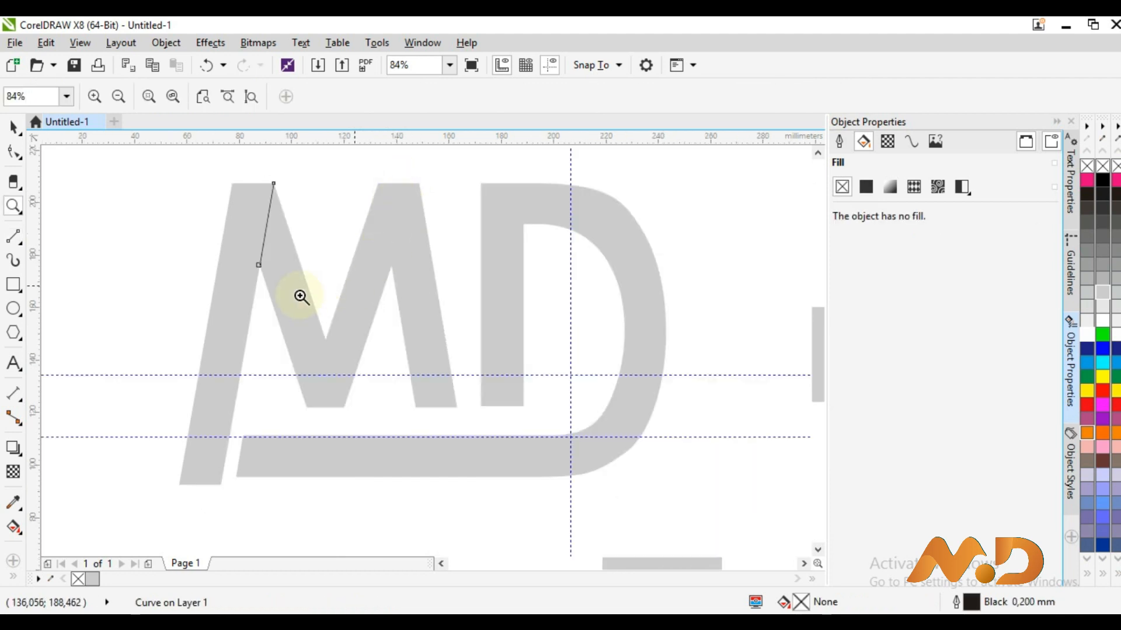
{"action": "left_click", "coordinate": [13, 239]}
{"action": "left_click_drag", "start_coordinate": [326, 340], "coordinate": [344, 407]}
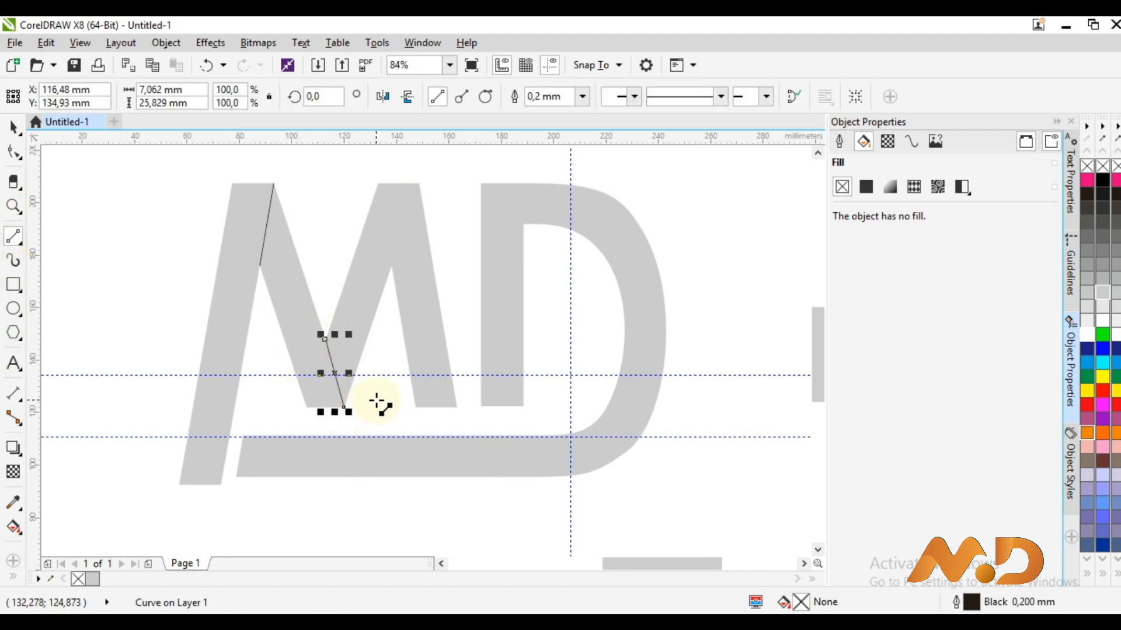
{"action": "left_click", "coordinate": [392, 263]}
{"action": "left_click_drag", "start_coordinate": [392, 262], "coordinate": [378, 180]}
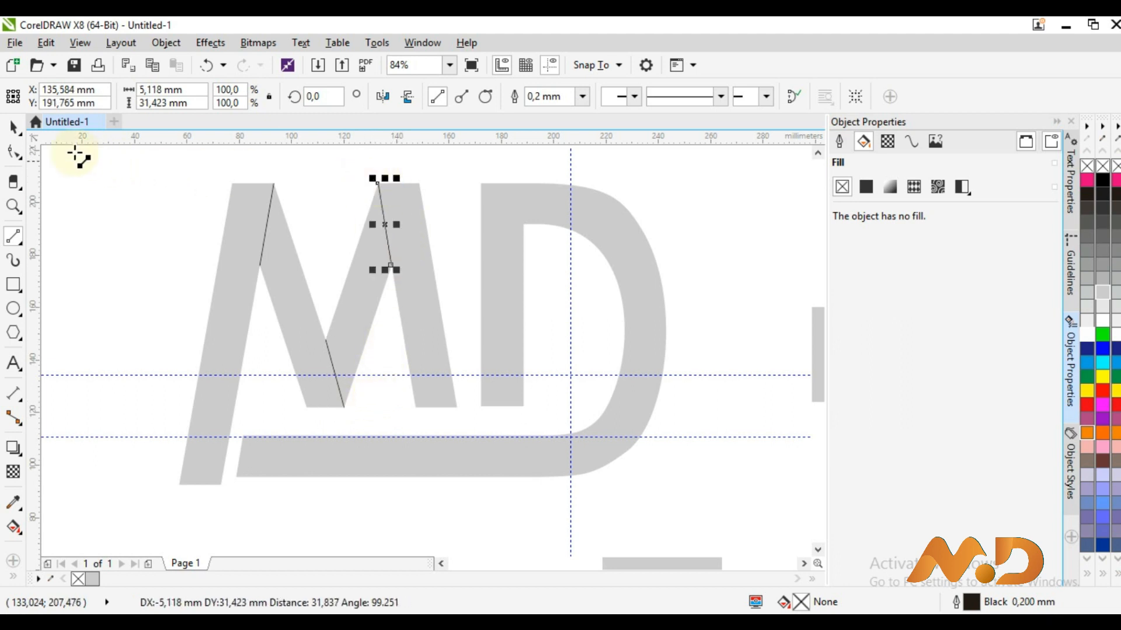
{"action": "left_click", "coordinate": [15, 128]}
{"action": "left_click", "coordinate": [68, 426]}
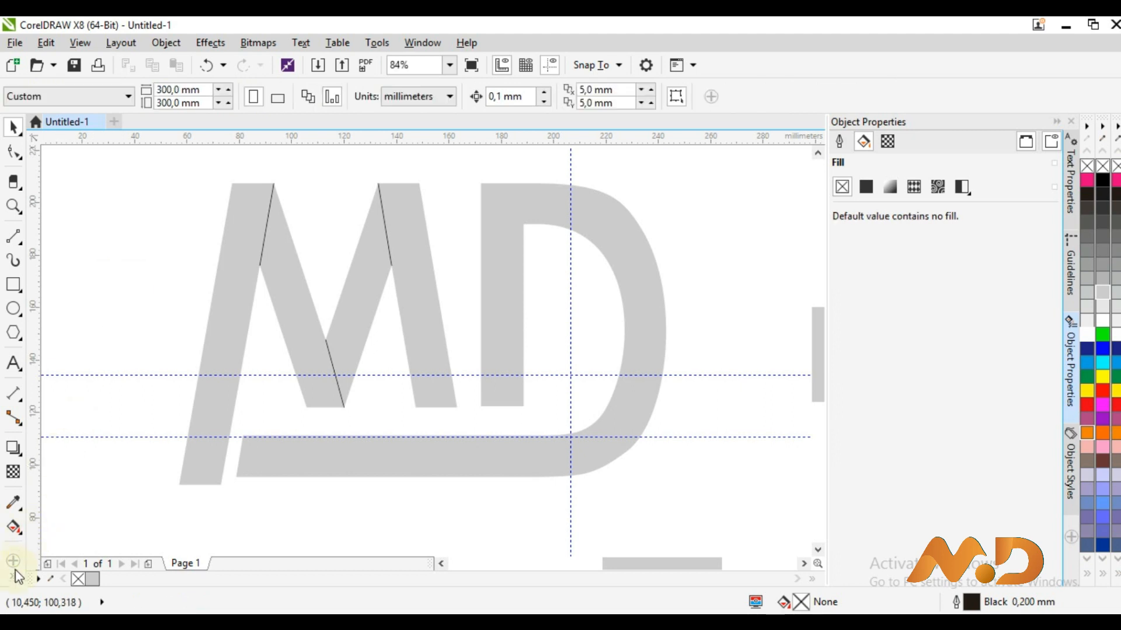
Smart Fill the M's left stroke, middle diagonal, inner diagonal and right leg Desert Blue
{"action": "left_click", "coordinate": [14, 527]}
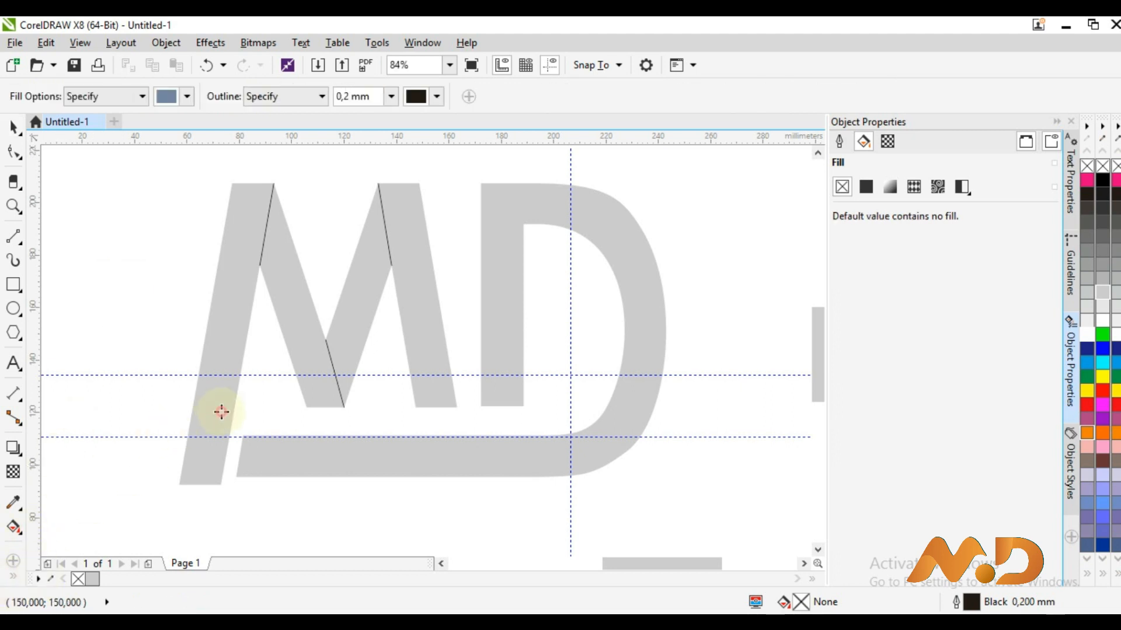
{"action": "left_click", "coordinate": [220, 408]}
{"action": "left_click", "coordinate": [292, 293]}
{"action": "left_click", "coordinate": [353, 295]}
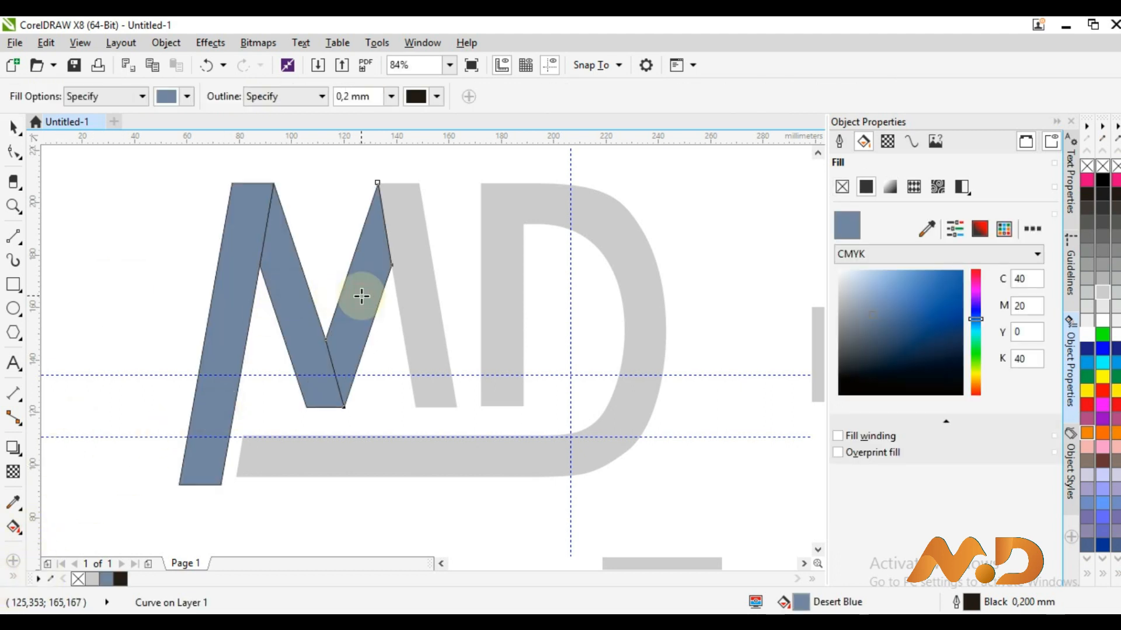
{"action": "left_click", "coordinate": [415, 280]}
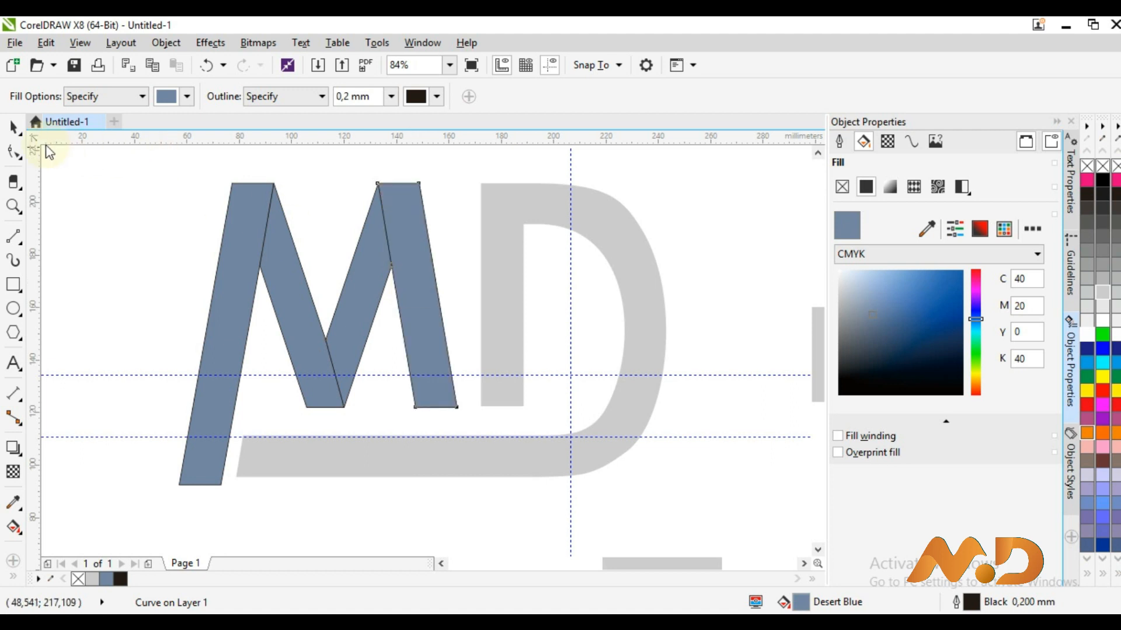
{"action": "left_click", "coordinate": [14, 127]}
{"action": "left_click", "coordinate": [107, 201]}
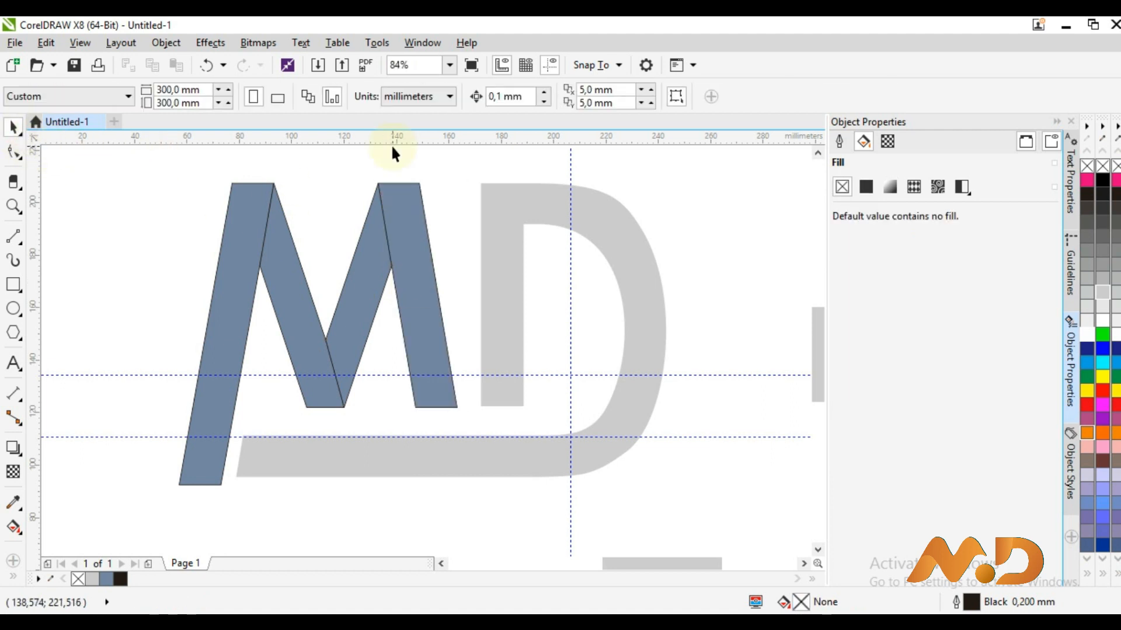
Draw a diagonal cut across the D stem's top and fill the stem Desert Blue
{"action": "left_click", "coordinate": [17, 235]}
{"action": "left_click_drag", "start_coordinate": [523, 223], "coordinate": [480, 184]}
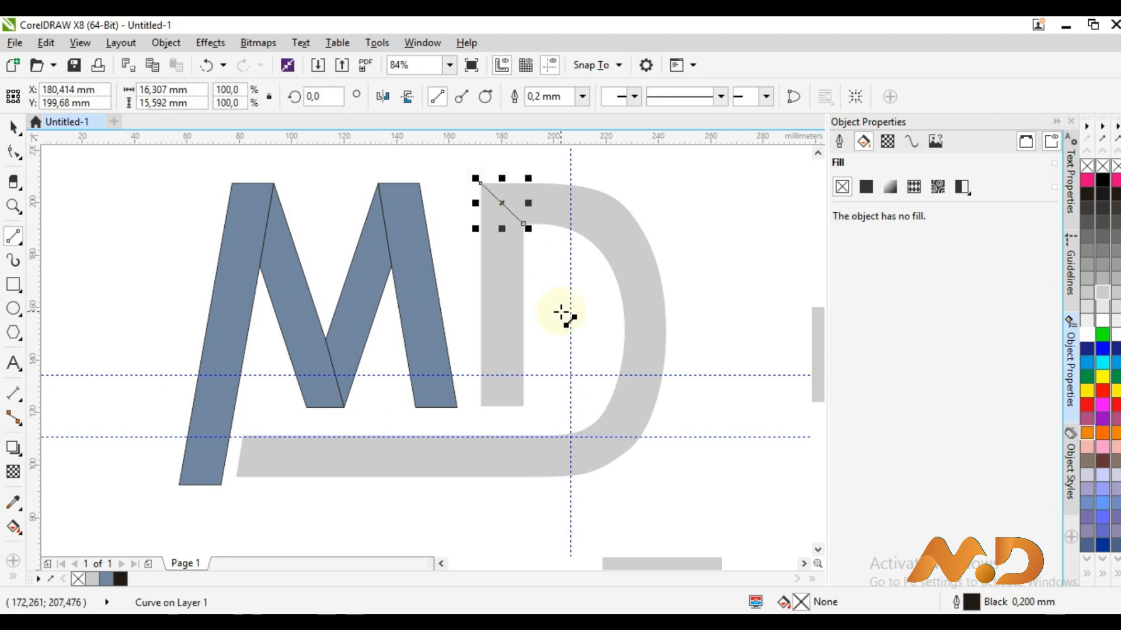
{"action": "key", "text": "z"}
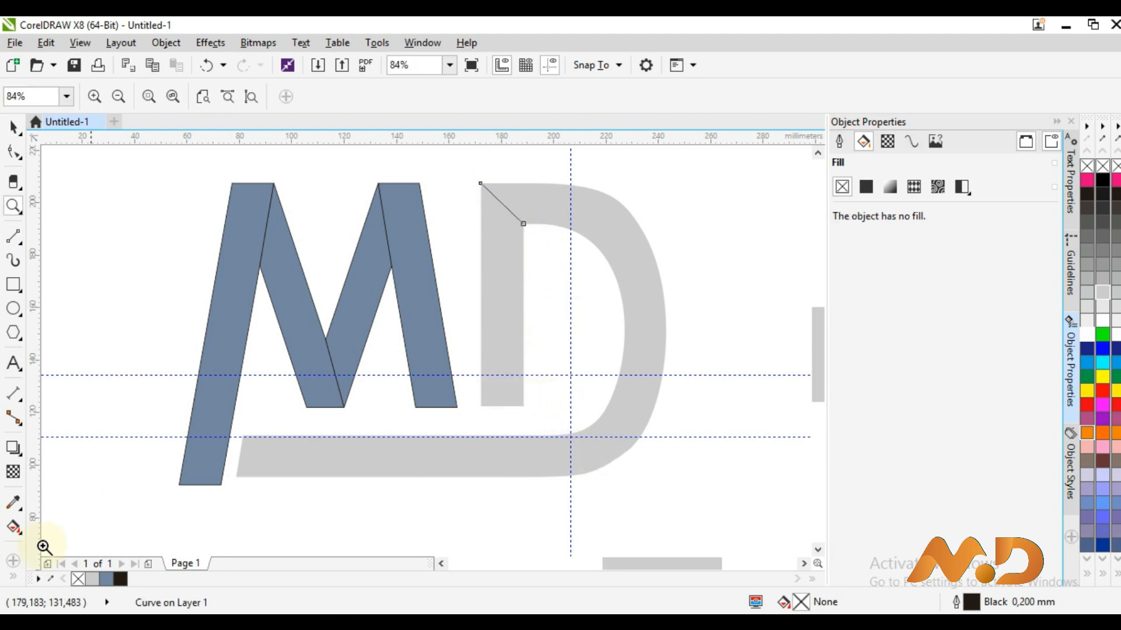
{"action": "left_click", "coordinate": [38, 575]}
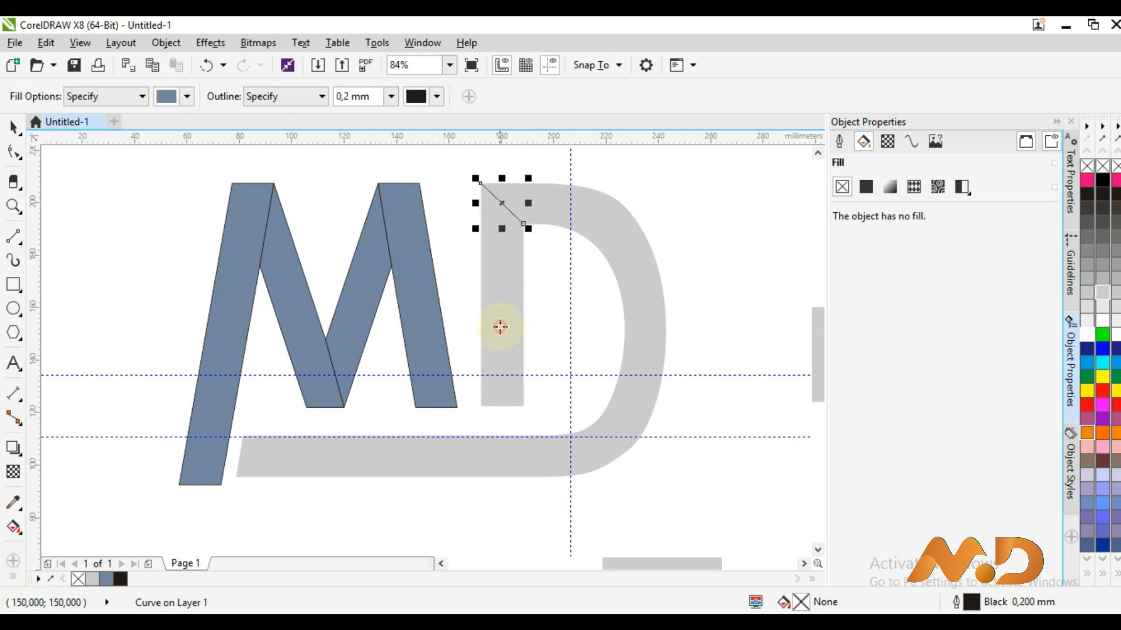
{"action": "left_click", "coordinate": [500, 326]}
{"action": "left_click", "coordinate": [13, 126]}
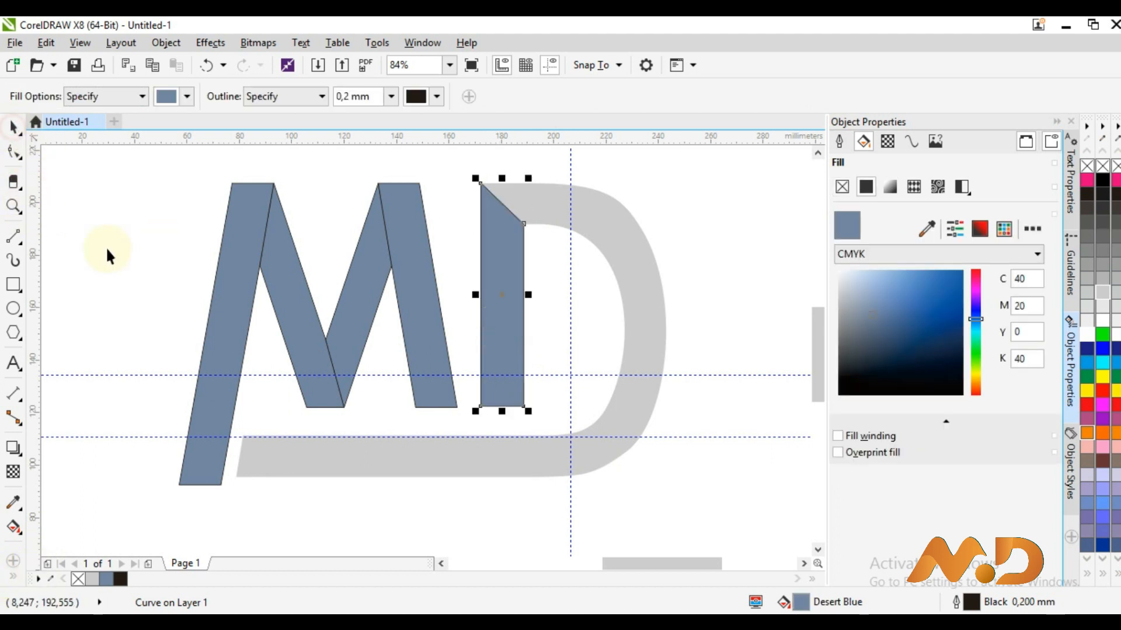
{"action": "left_click", "coordinate": [690, 449]}
{"action": "key", "text": "z"}
{"action": "left_click_drag", "start_coordinate": [526, 410], "coordinate": [668, 490]}
Draw a B-Spline curve along the D's lower bend down to its bottom edge
{"action": "right_click", "coordinate": [327, 328]}
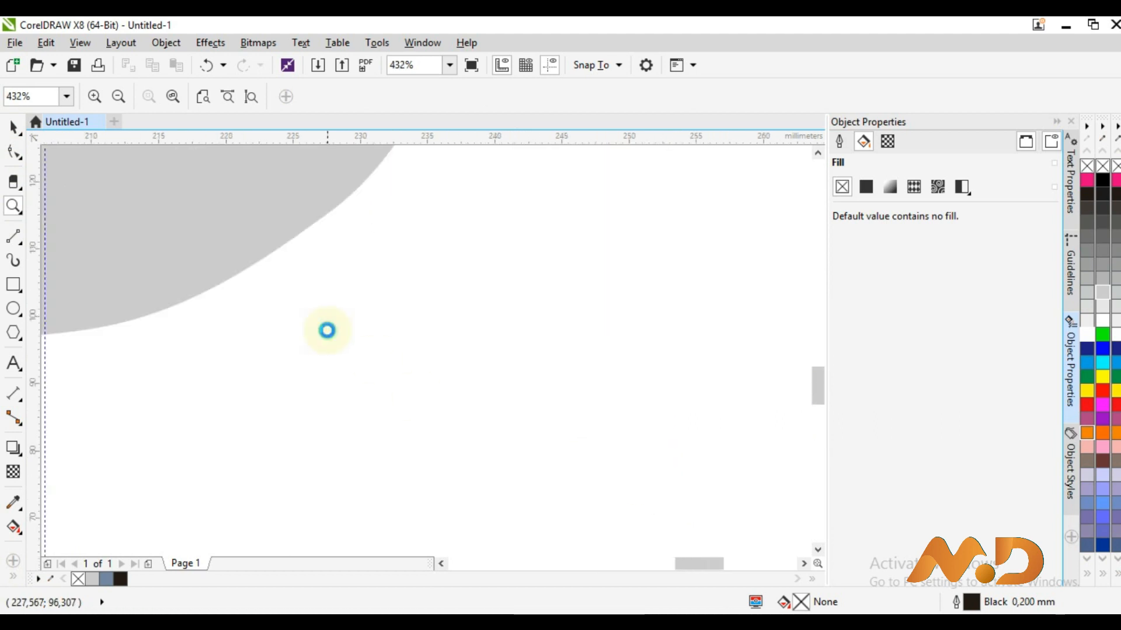
{"action": "right_click", "coordinate": [329, 332]}
{"action": "left_click_drag", "start_coordinate": [127, 188], "coordinate": [479, 383]}
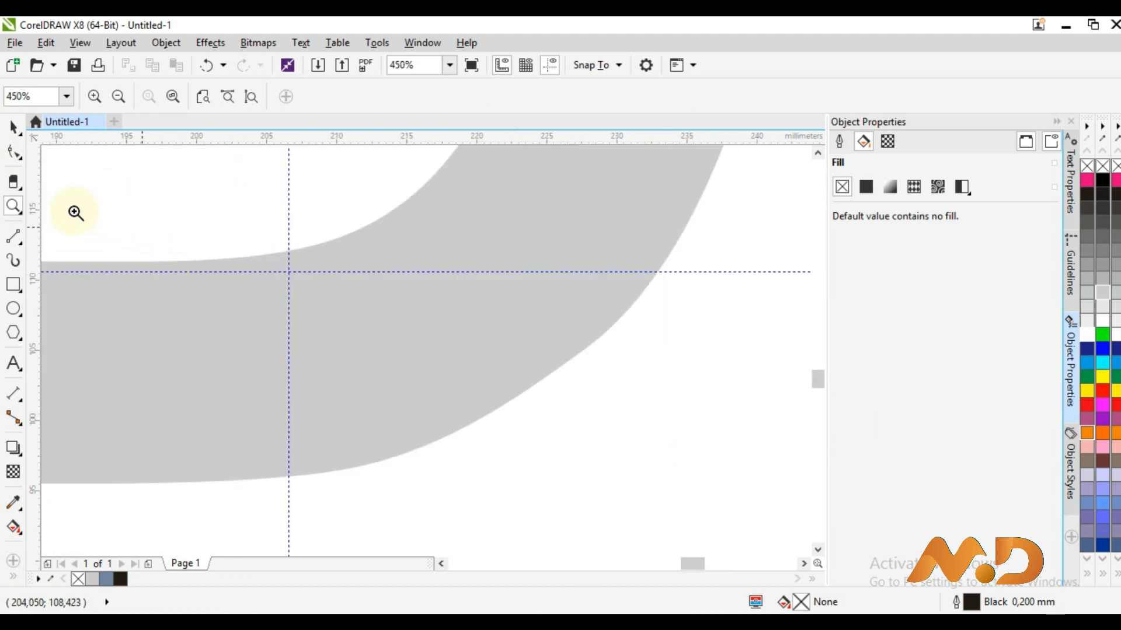
{"action": "left_click", "coordinate": [21, 247]}
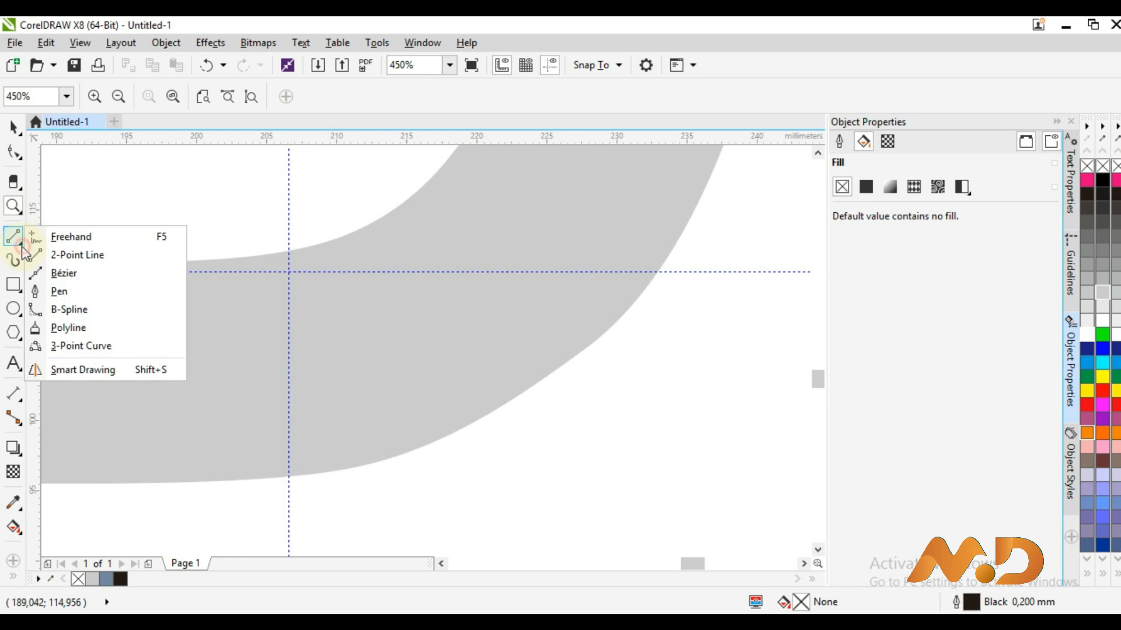
{"action": "left_click", "coordinate": [53, 291]}
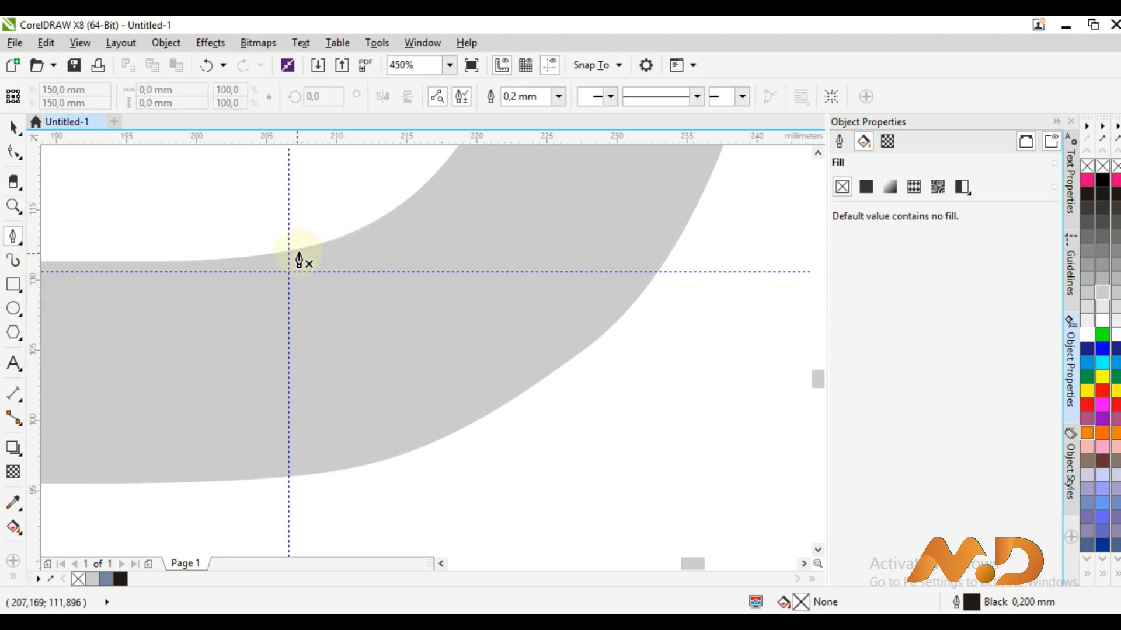
{"action": "left_click", "coordinate": [21, 242]}
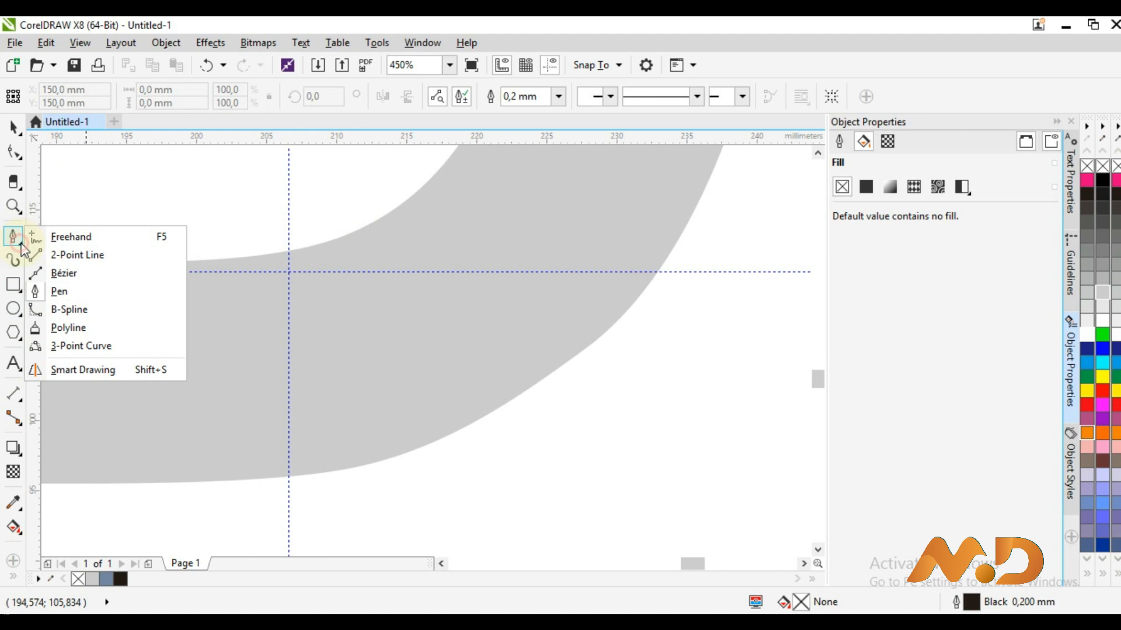
{"action": "left_click", "coordinate": [63, 313]}
{"action": "left_click", "coordinate": [373, 222]}
{"action": "left_click", "coordinate": [340, 237]}
{"action": "left_click", "coordinate": [275, 253]}
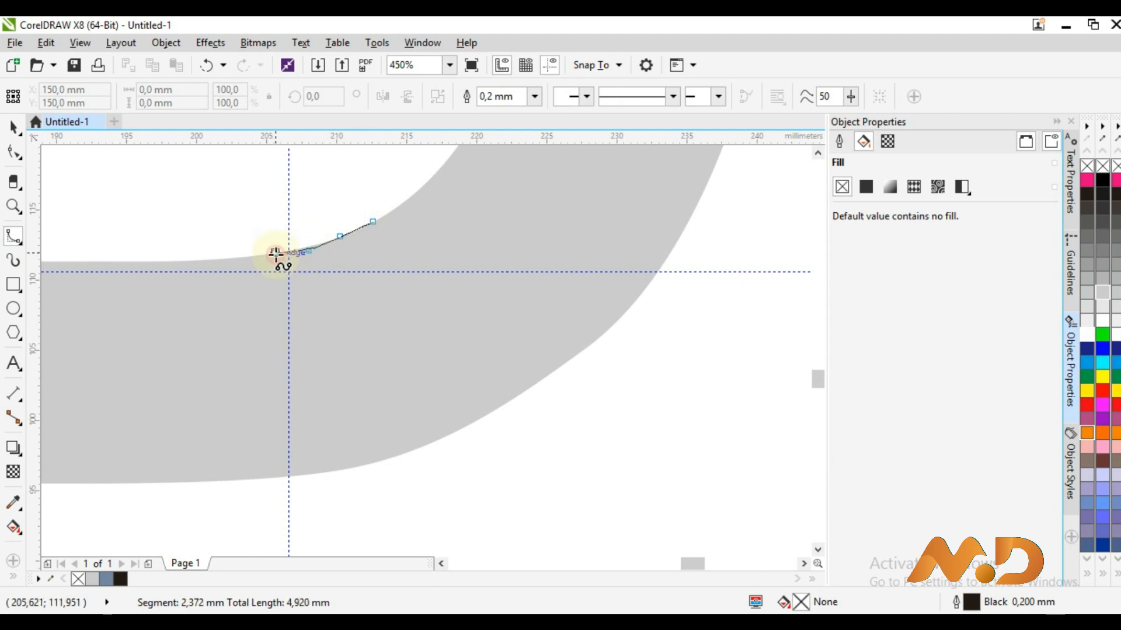
{"action": "left_click", "coordinate": [224, 308]}
{"action": "left_click", "coordinate": [147, 409]}
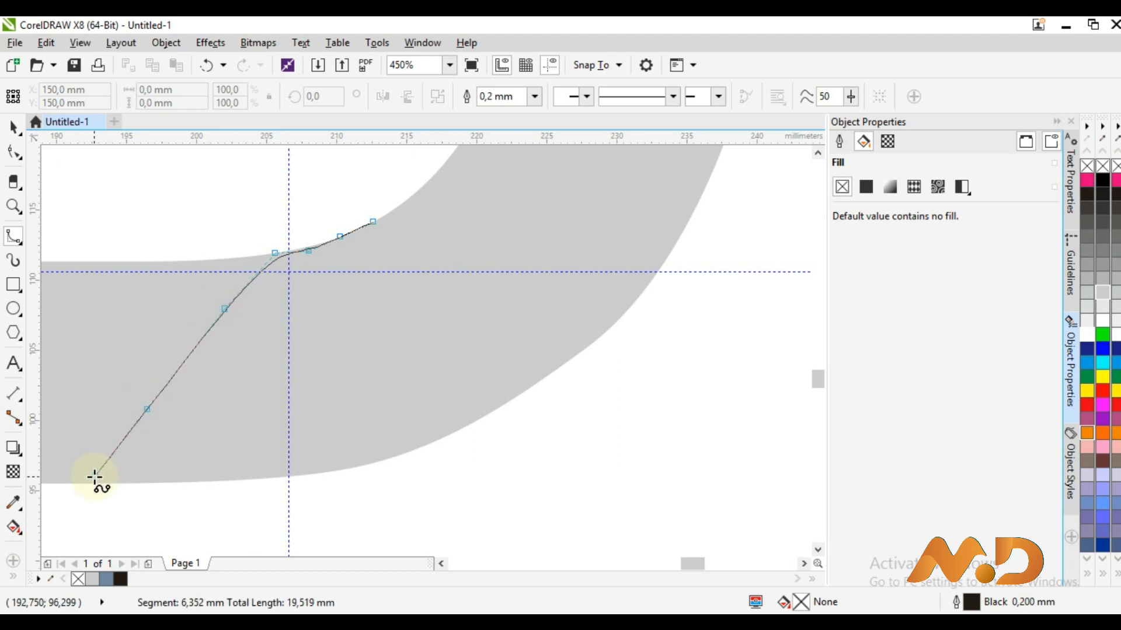
{"action": "double_click", "coordinate": [63, 515]}
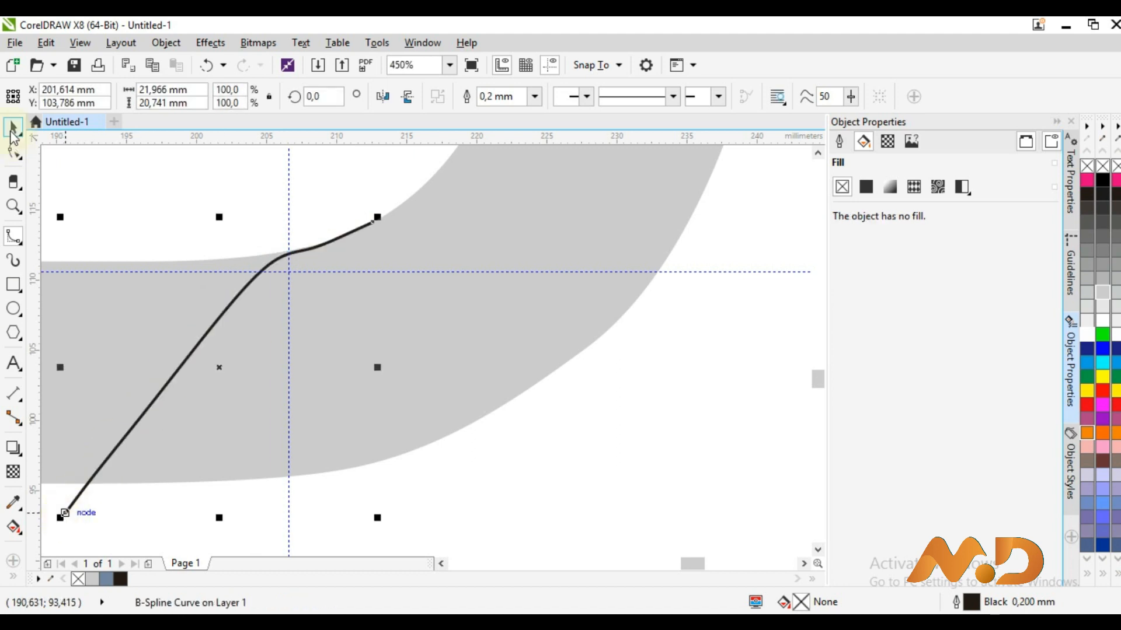
Nudge the curve up and left, then rotate it slightly to fit the bend
{"action": "left_click", "coordinate": [250, 211]}
{"action": "key", "text": "Up"}
{"action": "key", "text": "Left"}
{"action": "key", "text": "Left"}
{"action": "key", "text": "Left"}
{"action": "key", "text": "Up"}
{"action": "key", "text": "Left"}
{"action": "key", "text": "Left"}
{"action": "key", "text": "Left"}
{"action": "key", "text": "Left"}
{"action": "key", "text": "Left"}
{"action": "key", "text": "Left"}
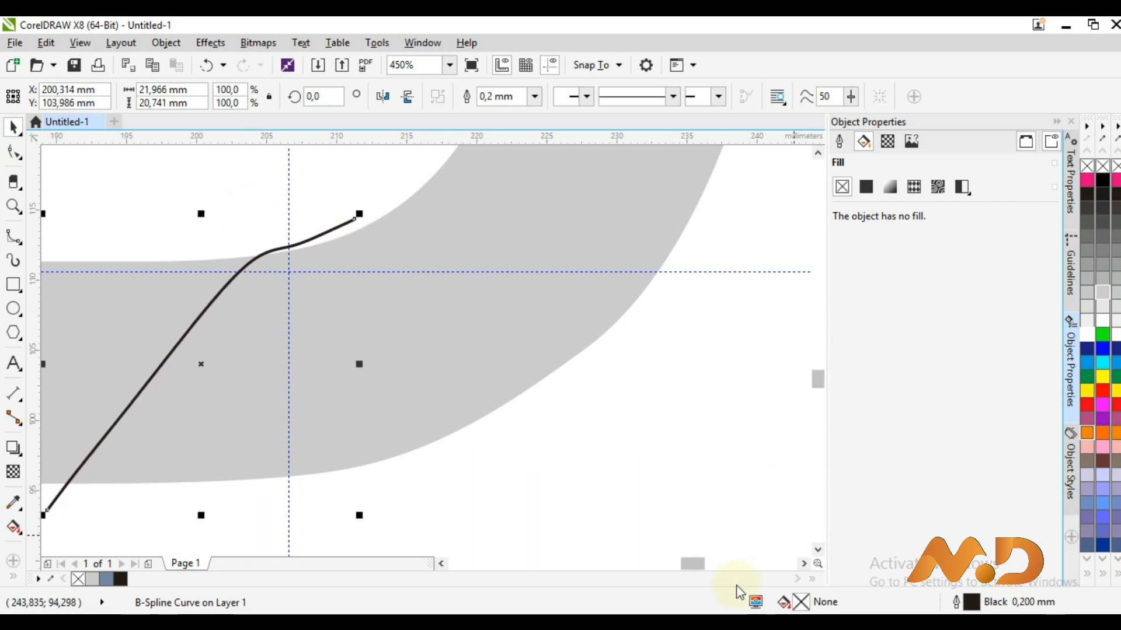
{"action": "left_click", "coordinate": [440, 563]}
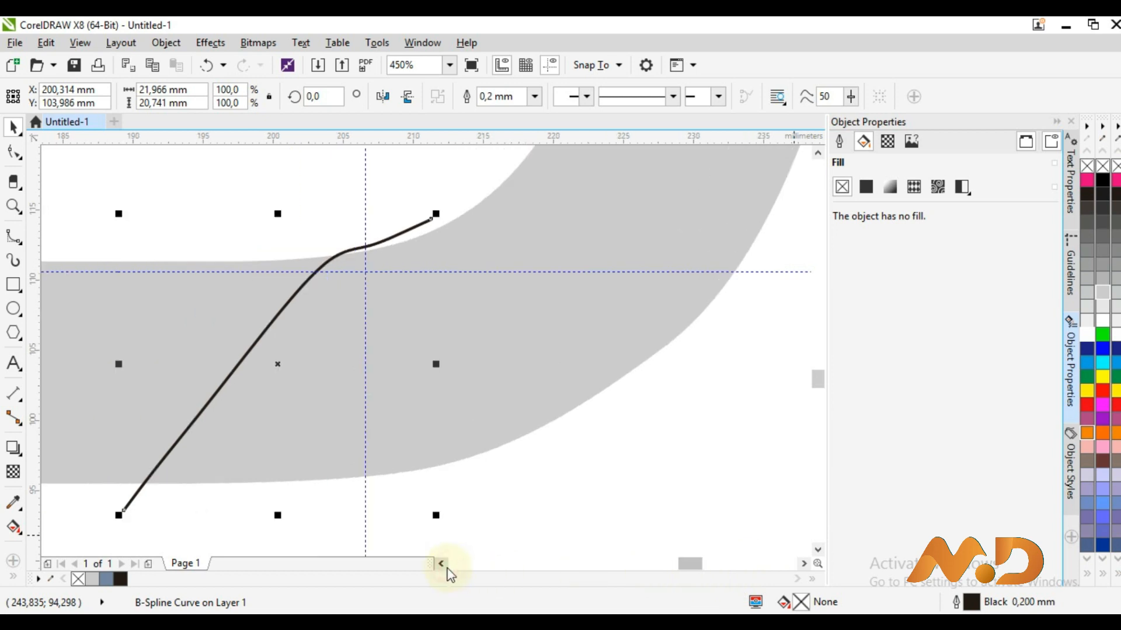
{"action": "left_click", "coordinate": [440, 563]}
{"action": "left_click", "coordinate": [561, 230]}
{"action": "left_click_drag", "start_coordinate": [590, 213], "coordinate": [597, 218]}
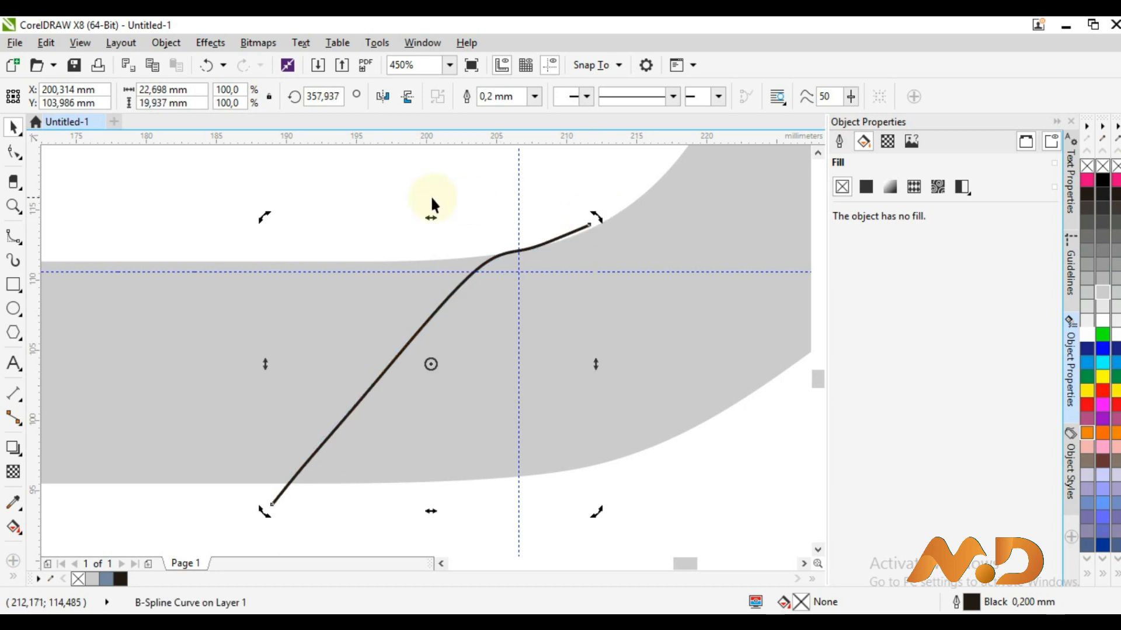
{"action": "key", "text": "z"}
{"action": "right_click", "coordinate": [396, 234]}
{"action": "right_click", "coordinate": [130, 208]}
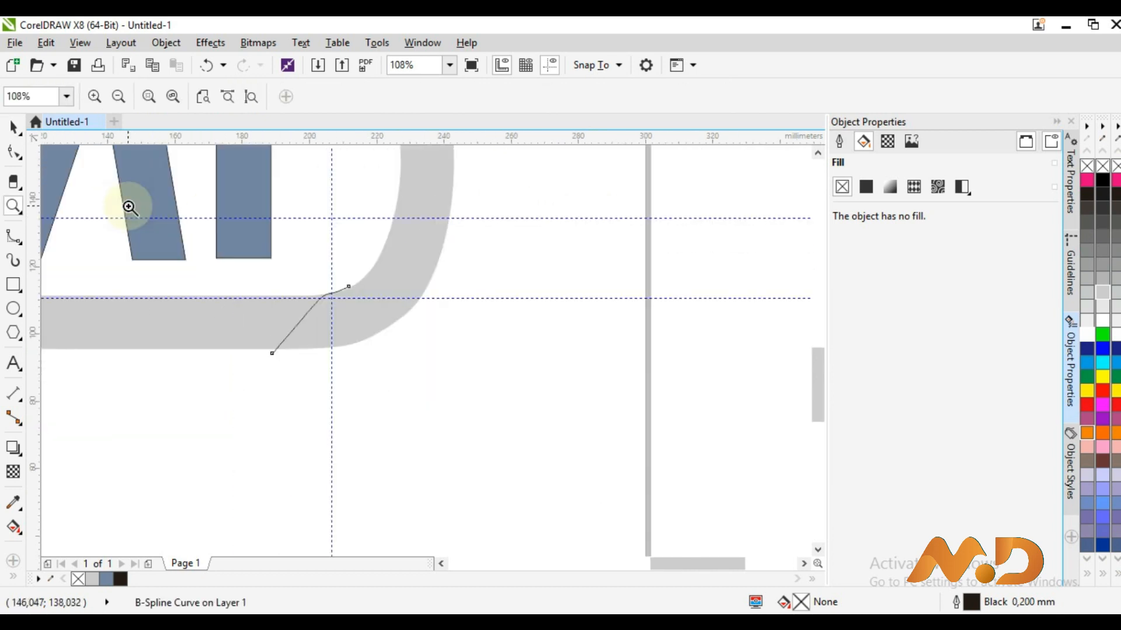
{"action": "right_click", "coordinate": [129, 208]}
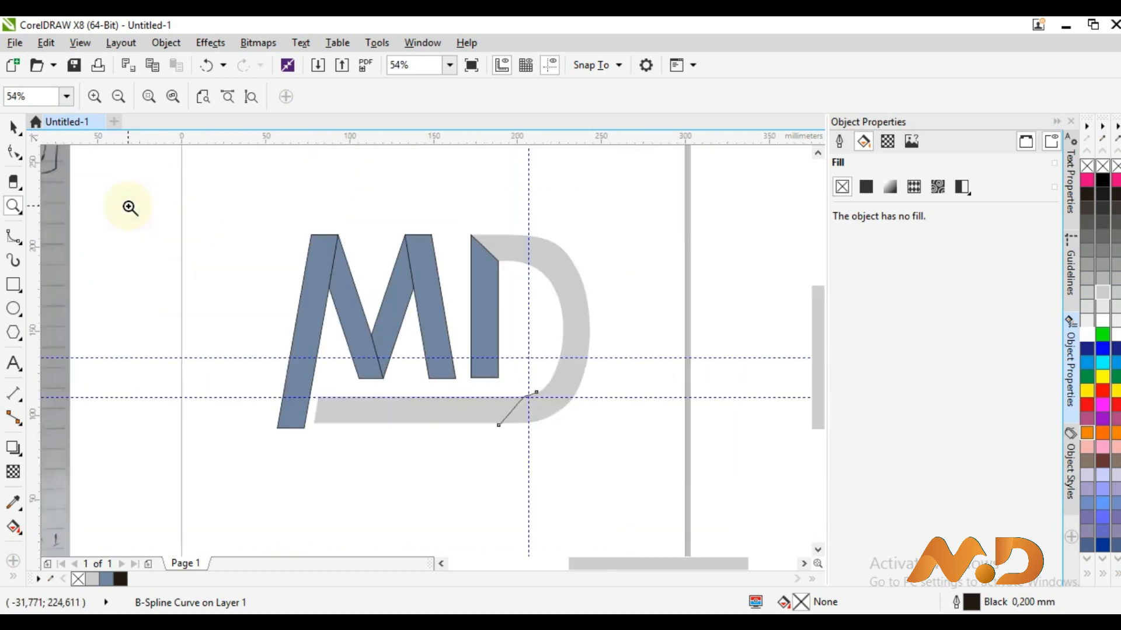
{"action": "left_click", "coordinate": [12, 126]}
{"action": "key", "text": "Escape"}
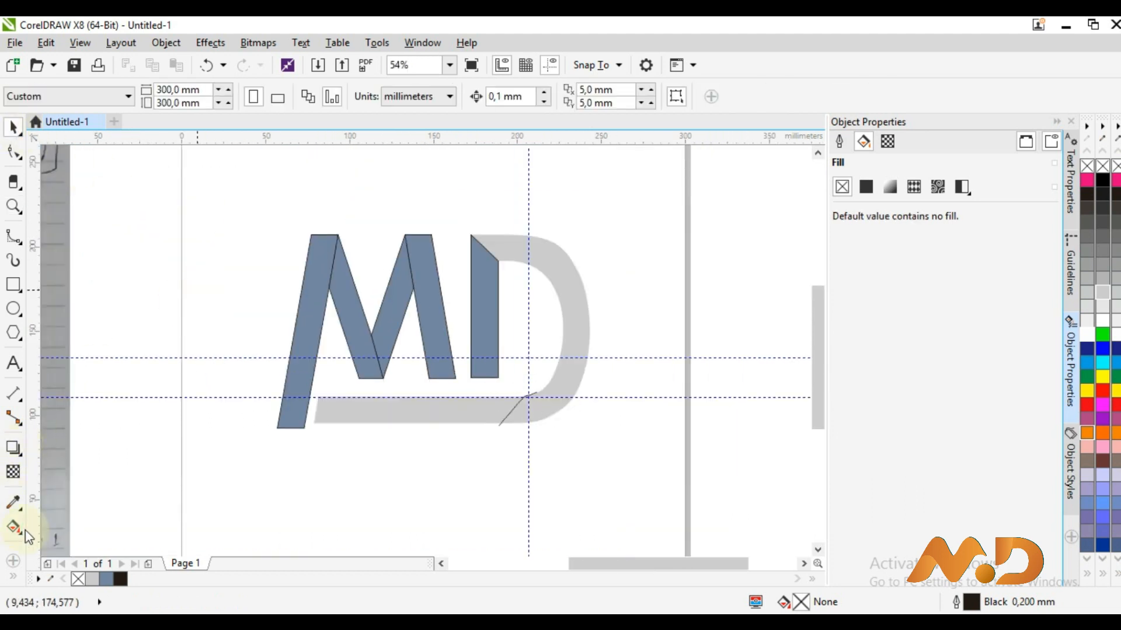
Smart Fill the D's curved bowl and the bottom bar Desert Blue
{"action": "left_click", "coordinate": [12, 578]}
{"action": "left_click", "coordinate": [40, 566]}
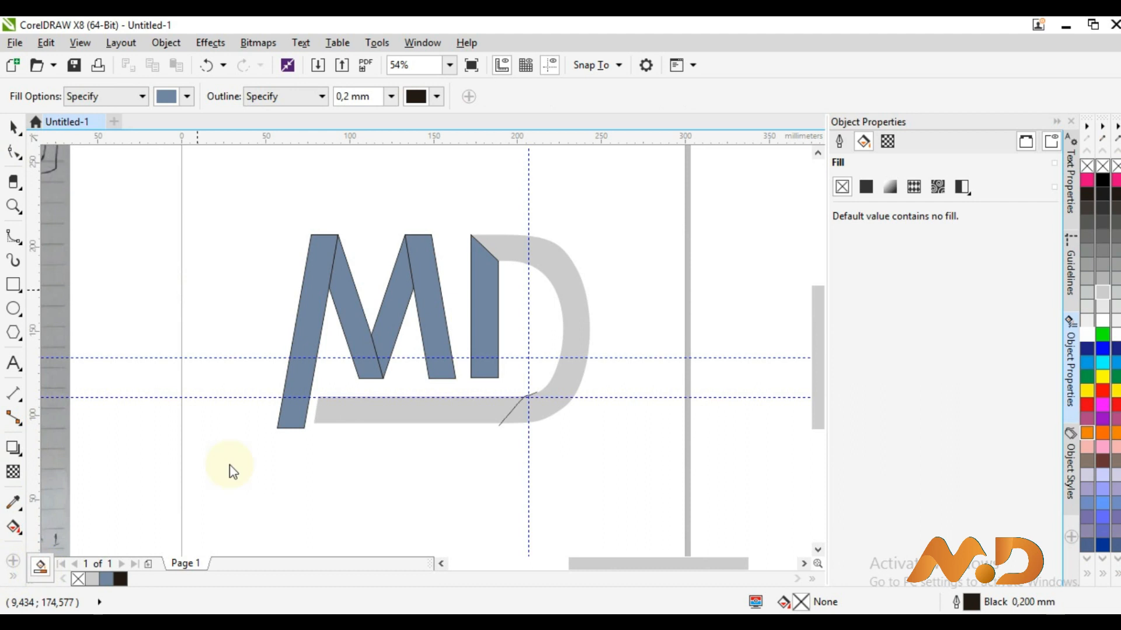
{"action": "left_click", "coordinate": [569, 369]}
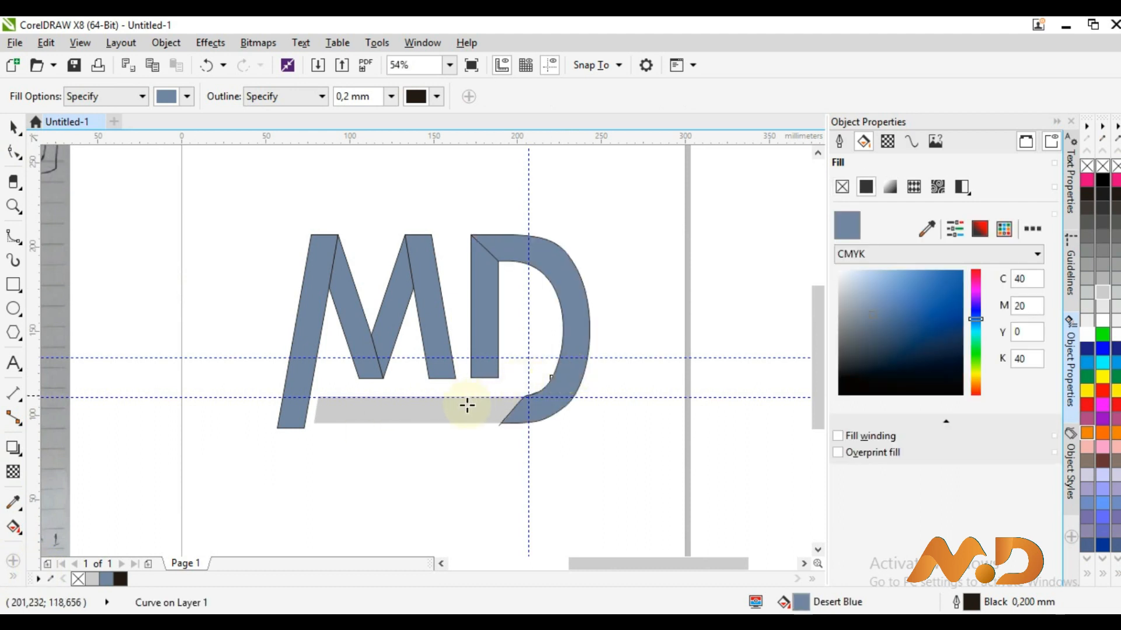
{"action": "left_click", "coordinate": [458, 412]}
Select the M's left stroke with the Pick tool to show its fill
{"action": "left_click", "coordinate": [13, 126]}
{"action": "left_click_drag", "start_coordinate": [200, 187], "coordinate": [677, 456]}
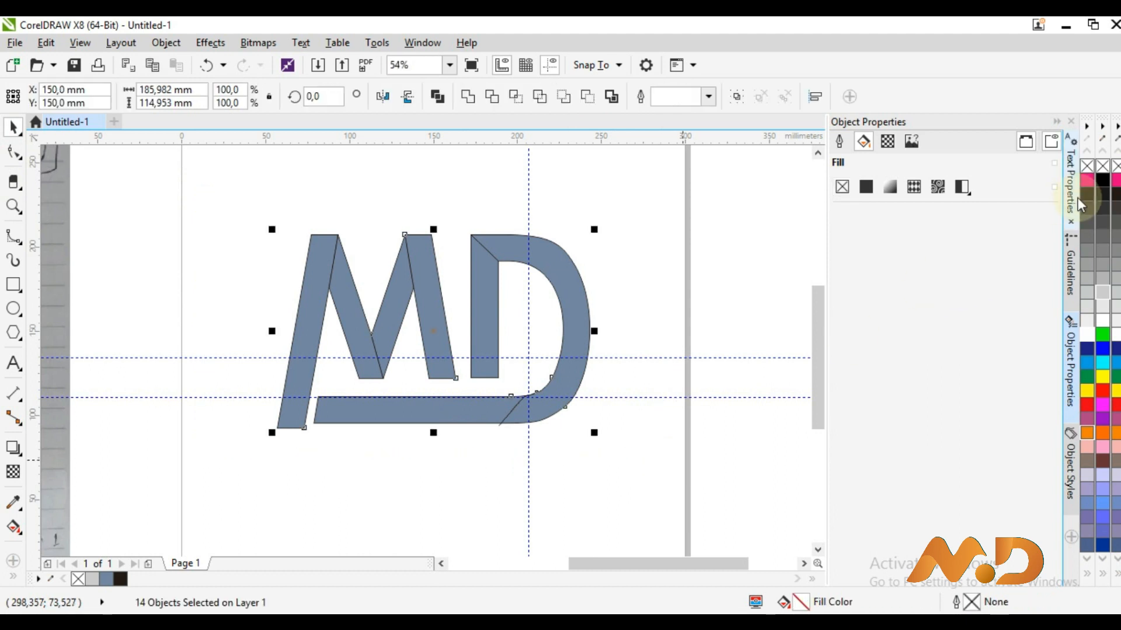
{"action": "left_click", "coordinate": [668, 185]}
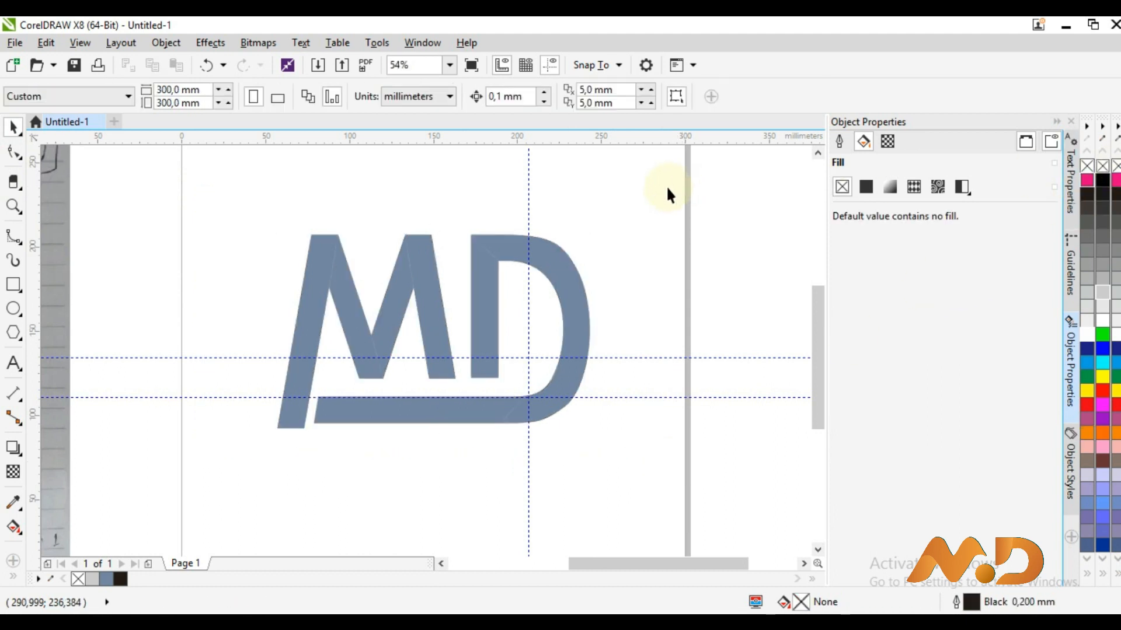
{"action": "left_click", "coordinate": [316, 293]}
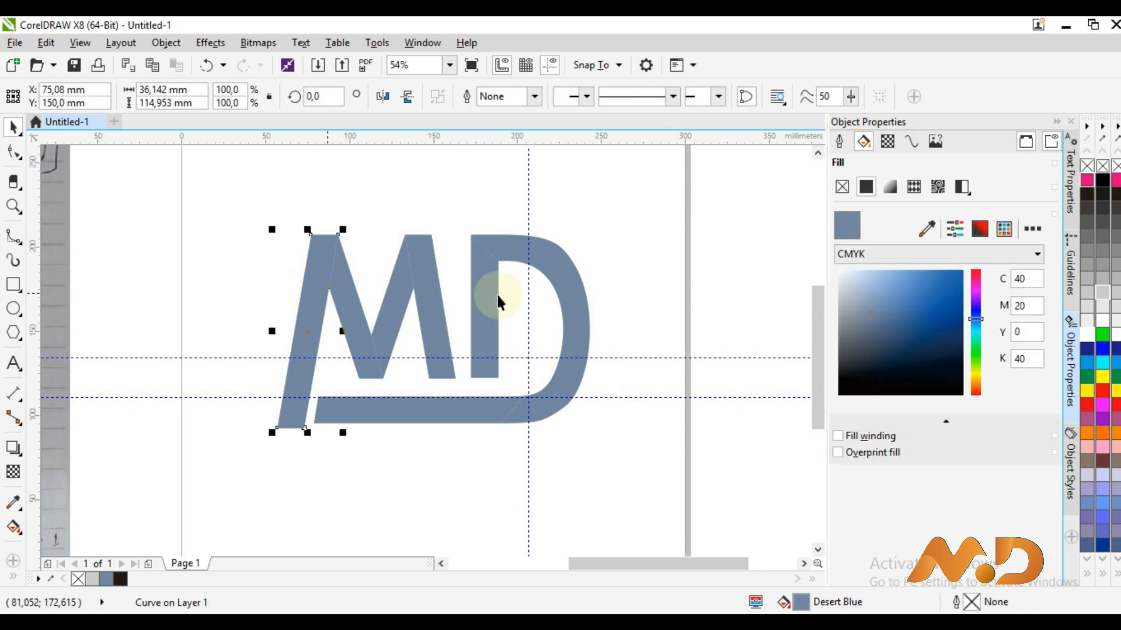
Change the M's left stroke fill to a dark grey, fine-tuned in RGB
{"action": "left_click_drag", "start_coordinate": [874, 319], "coordinate": [845, 366]}
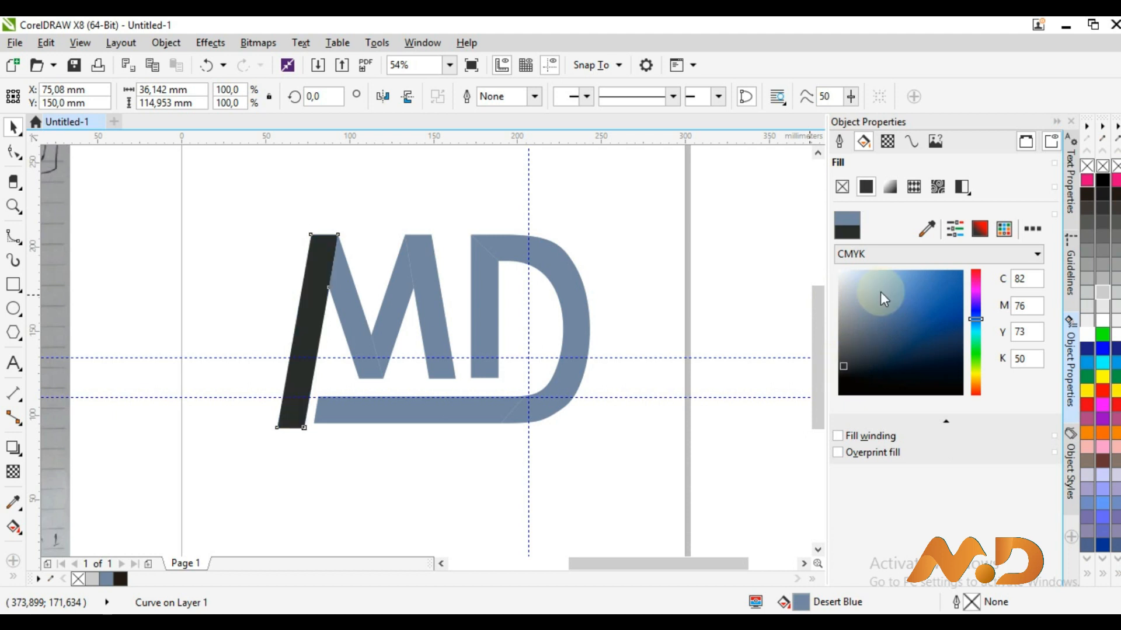
{"action": "left_click", "coordinate": [896, 254]}
{"action": "left_click", "coordinate": [896, 291]}
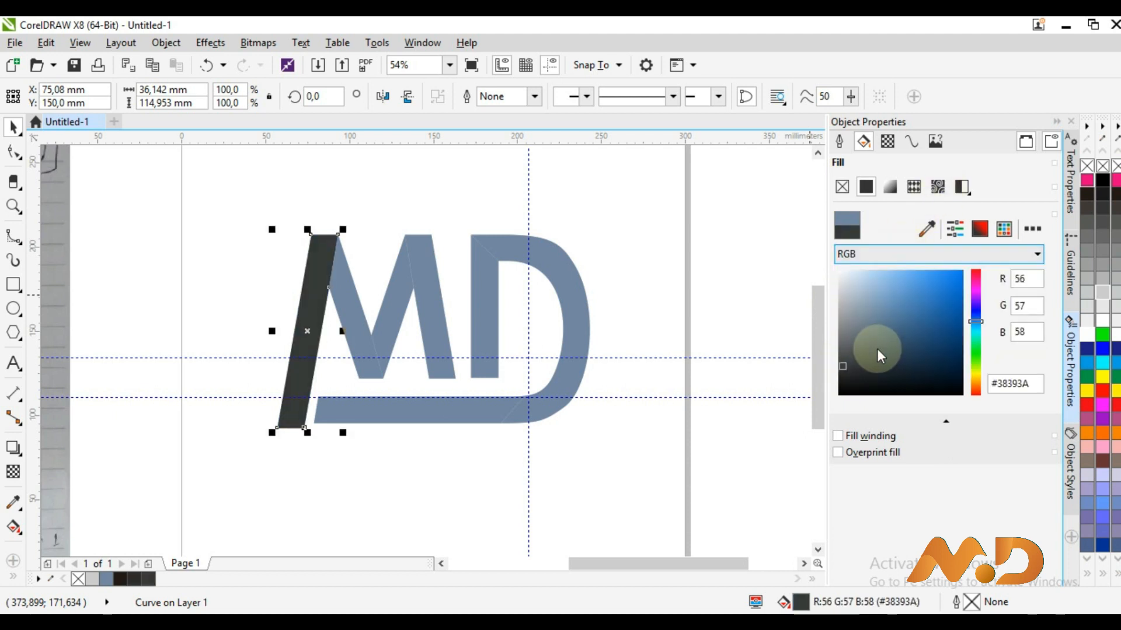
{"action": "left_click_drag", "start_coordinate": [843, 364], "coordinate": [844, 363]}
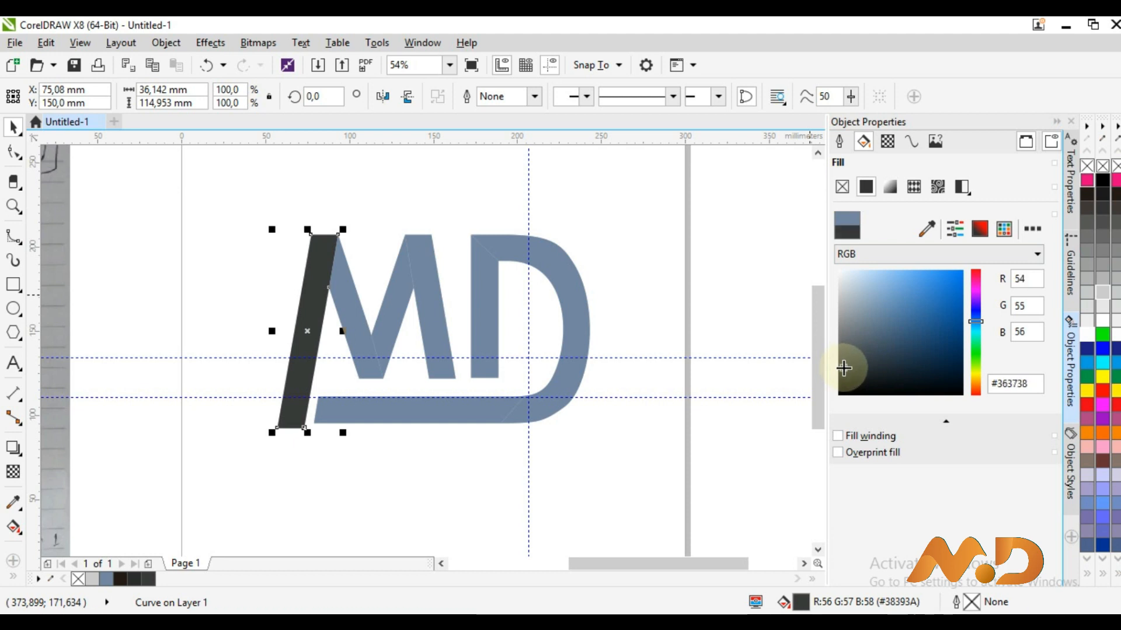
{"action": "left_click_drag", "start_coordinate": [844, 370], "coordinate": [842, 370]}
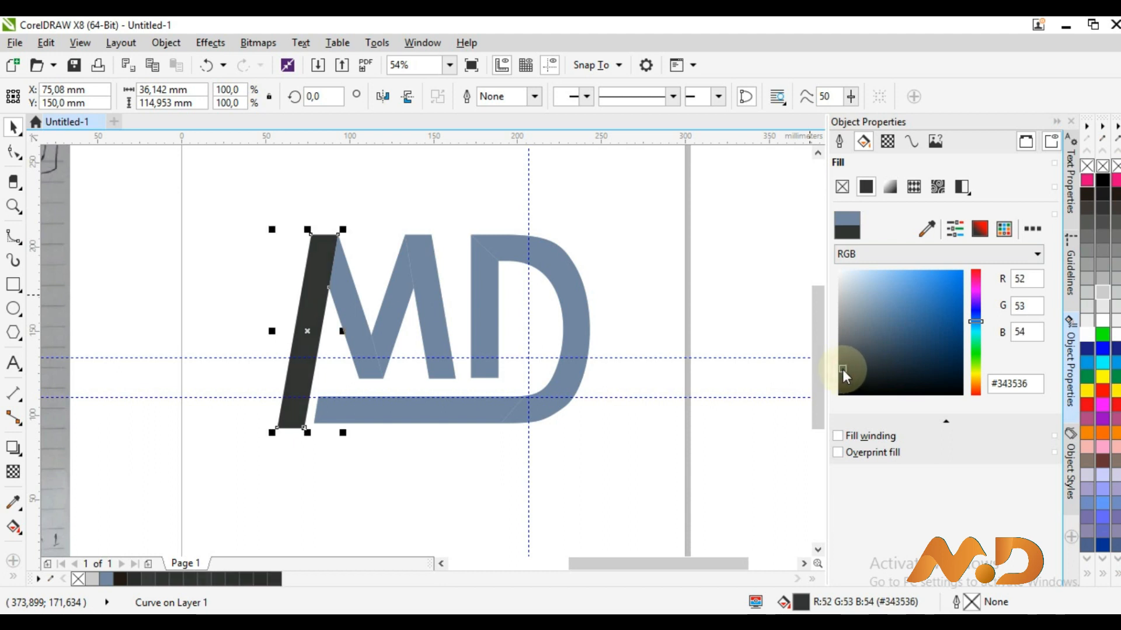
Eyedropper the dark grey onto the M's middle diagonal and the D's curved bowl
{"action": "left_click", "coordinate": [591, 381]}
{"action": "left_click", "coordinate": [13, 501]}
{"action": "left_click", "coordinate": [307, 345]}
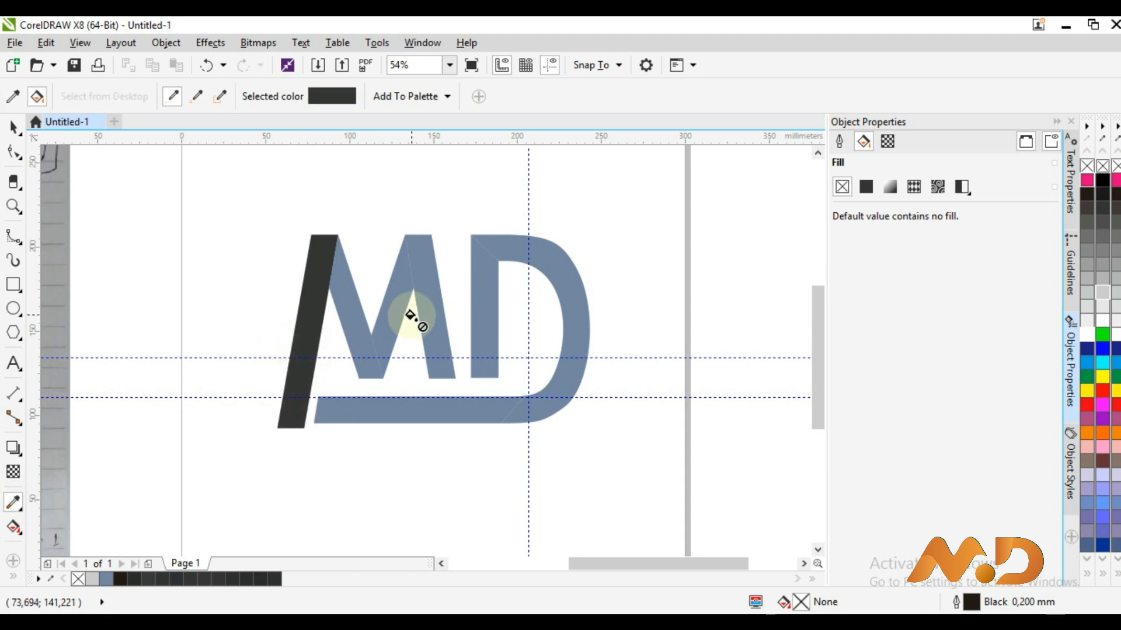
{"action": "left_click", "coordinate": [388, 307]}
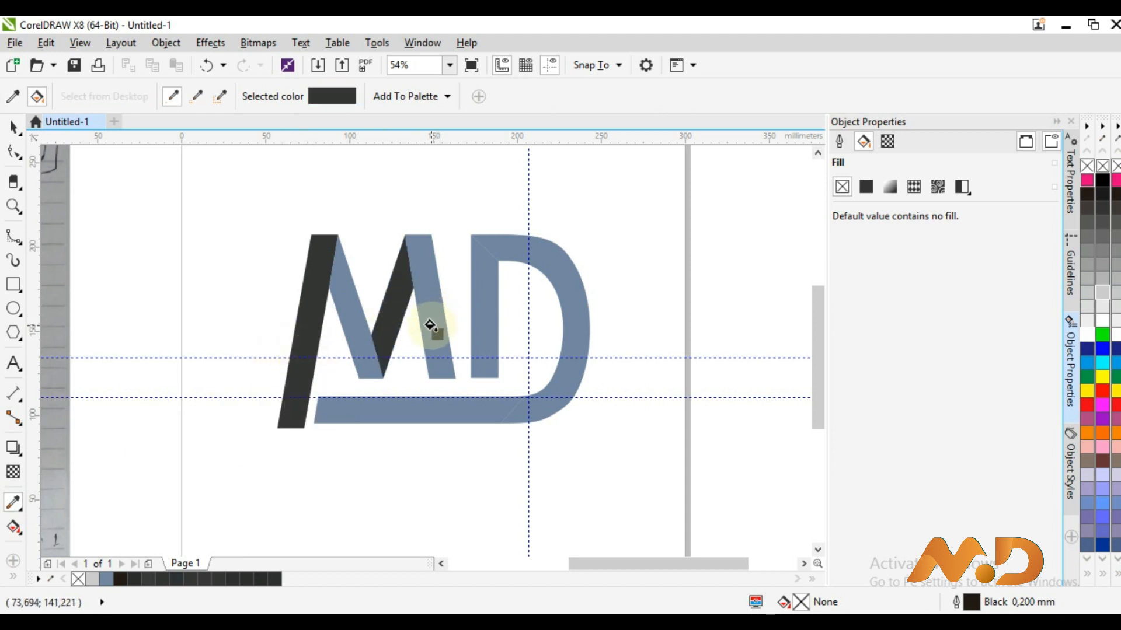
{"action": "left_click", "coordinate": [482, 311]}
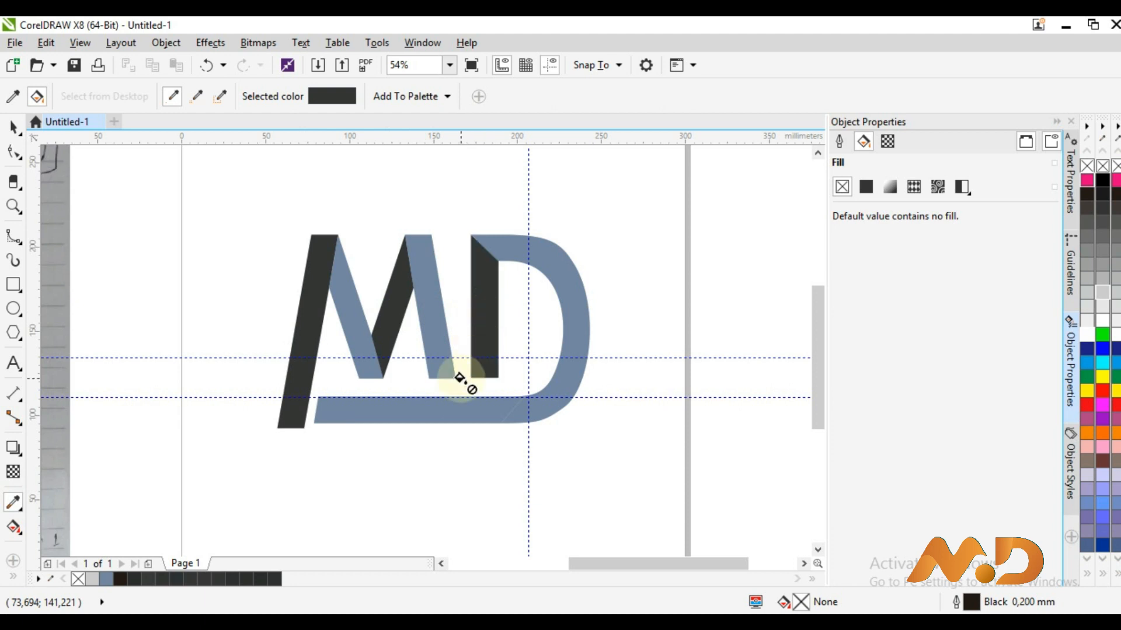
{"action": "key", "text": "ctrl+z"}
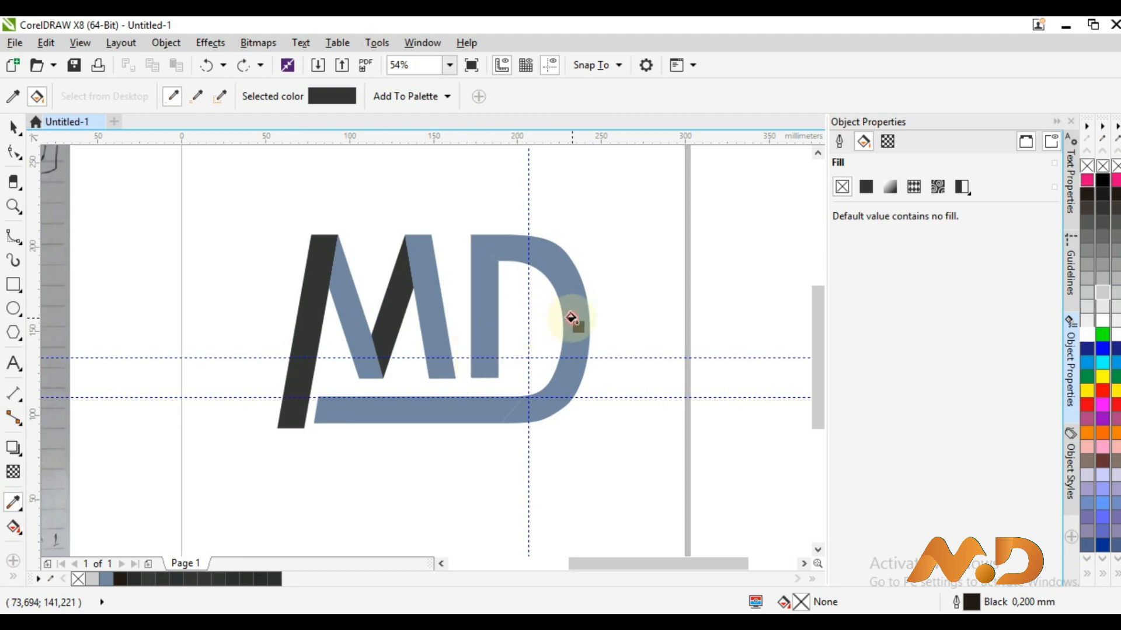
{"action": "left_click", "coordinate": [572, 318]}
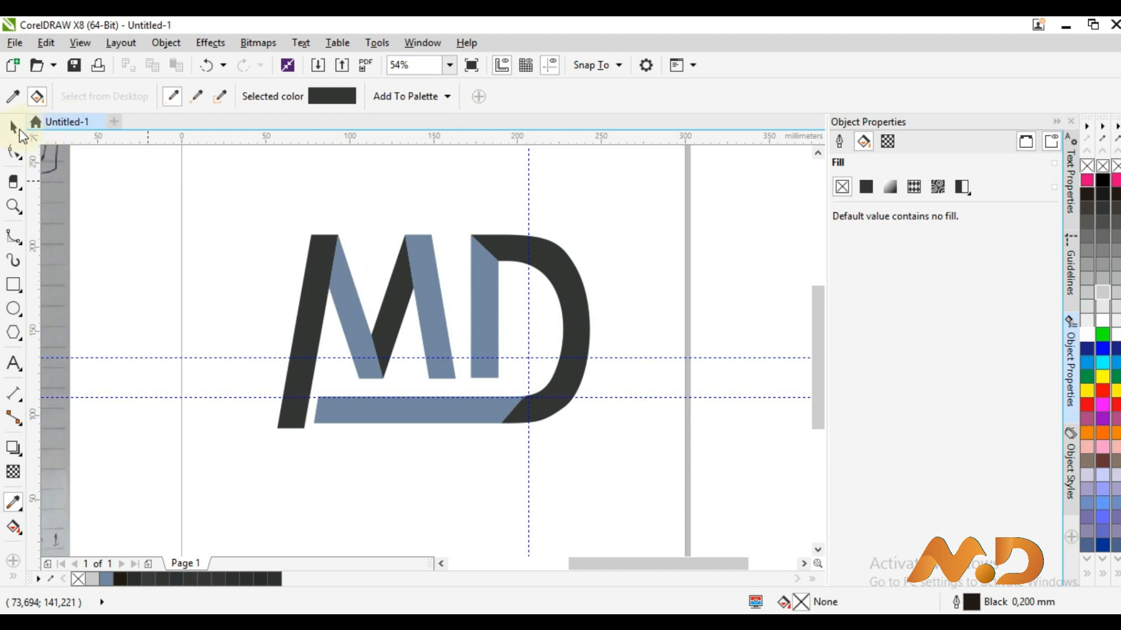
{"action": "left_click", "coordinate": [13, 127]}
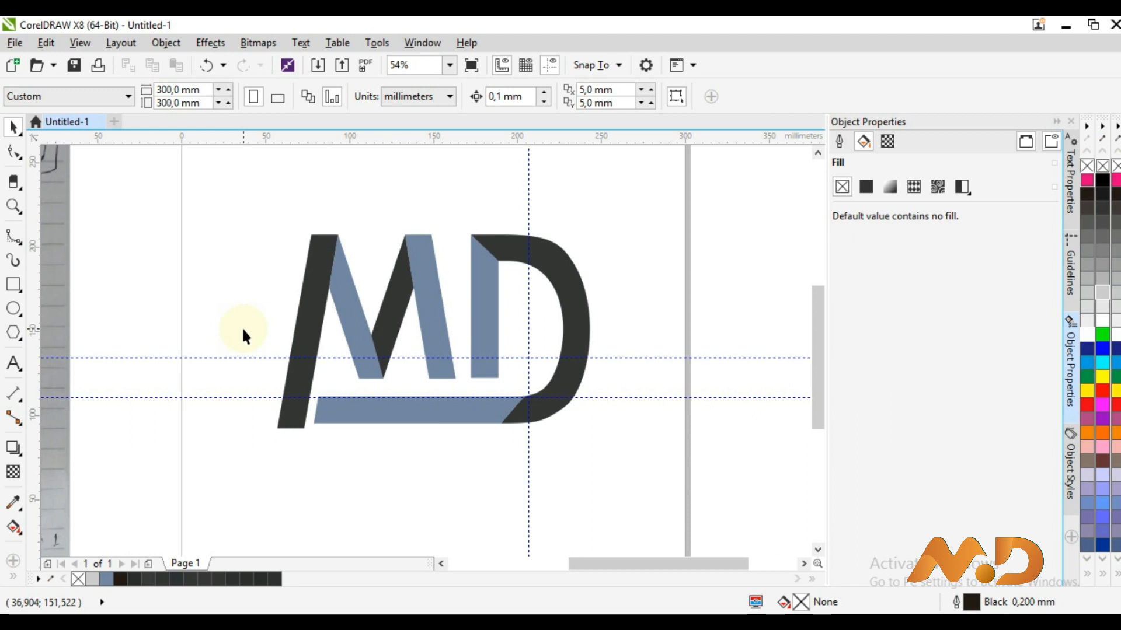
Select the blue pieces and, after trying pink, purple and yellow, fill them orange
{"action": "left_click", "coordinate": [366, 335]}
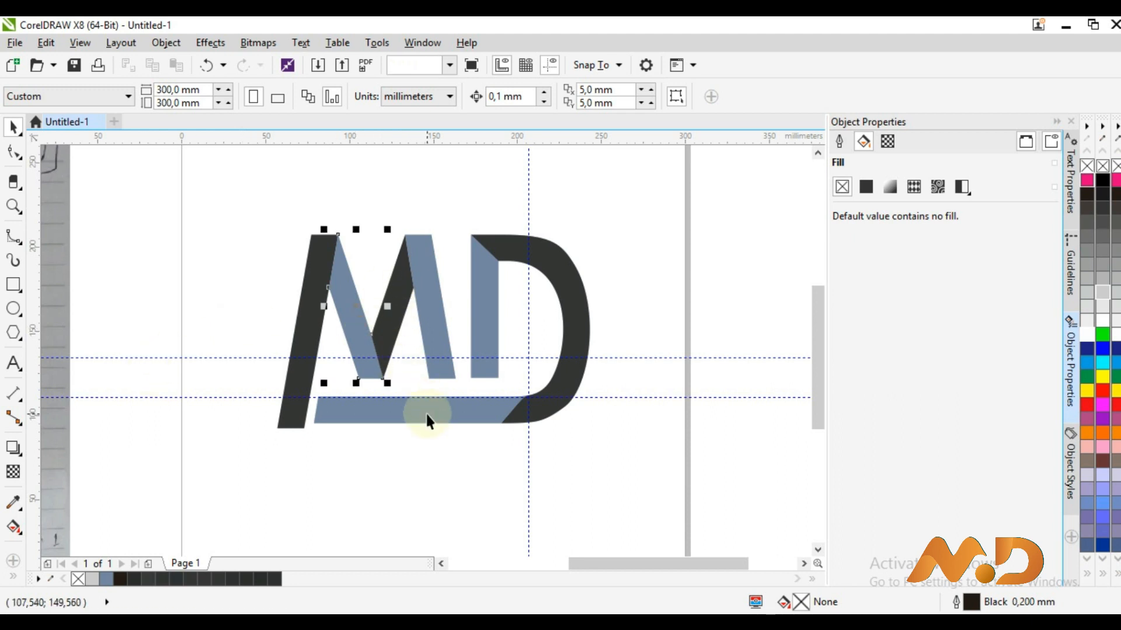
{"action": "left_click", "coordinate": [486, 321], "text": "shift"}
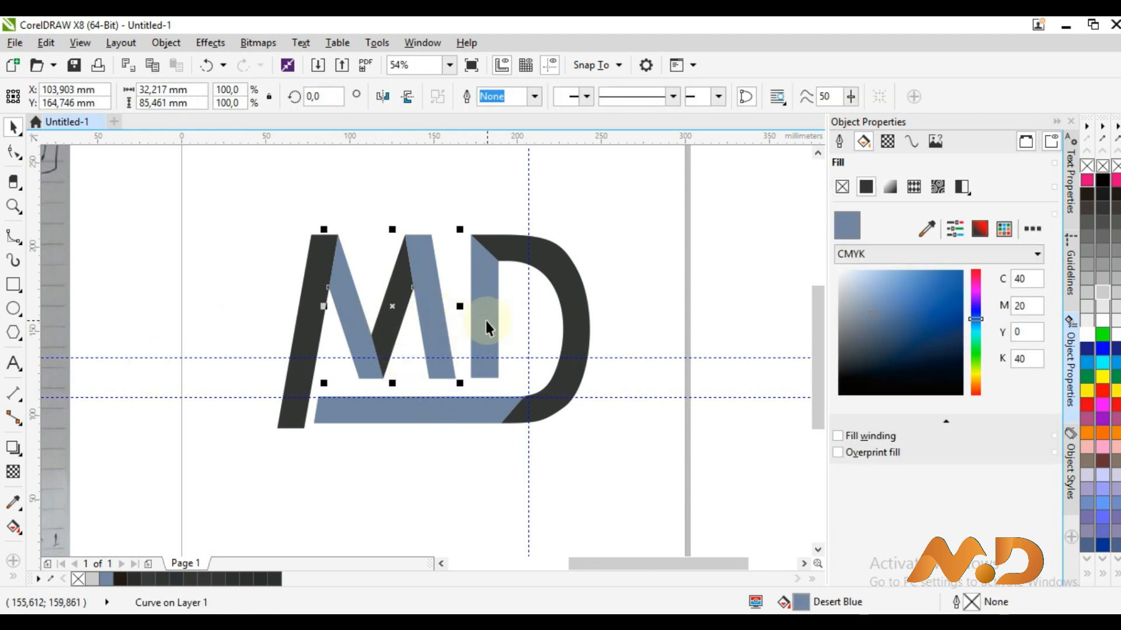
{"action": "left_click", "coordinate": [463, 414], "text": "shift"}
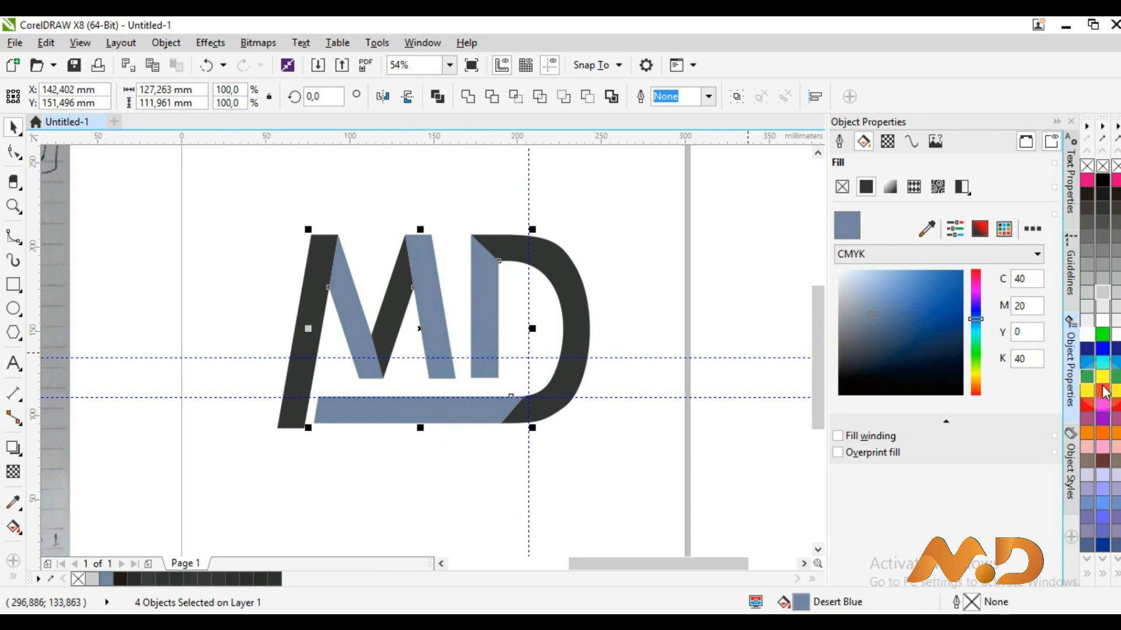
{"action": "left_click", "coordinate": [1102, 447]}
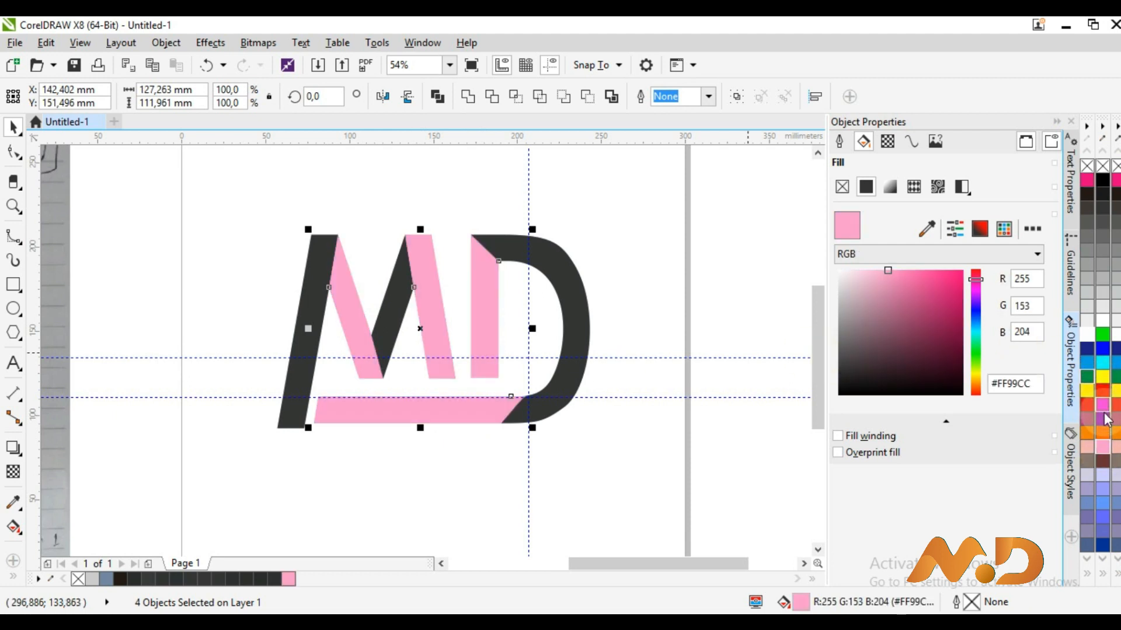
{"action": "left_click", "coordinate": [1103, 416]}
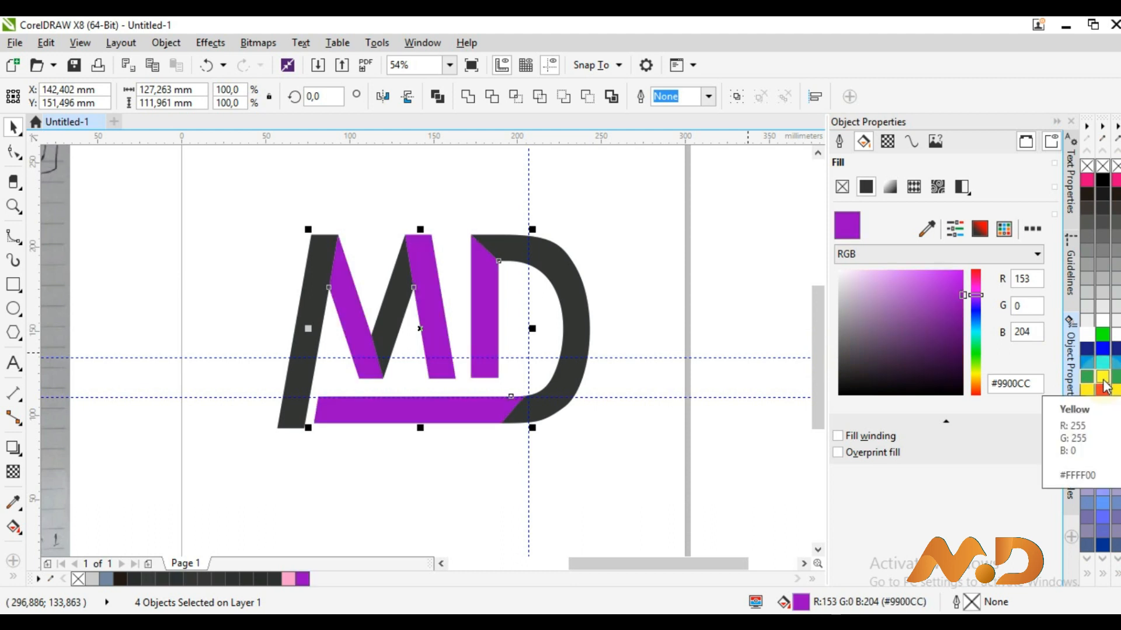
{"action": "left_click", "coordinate": [1102, 385]}
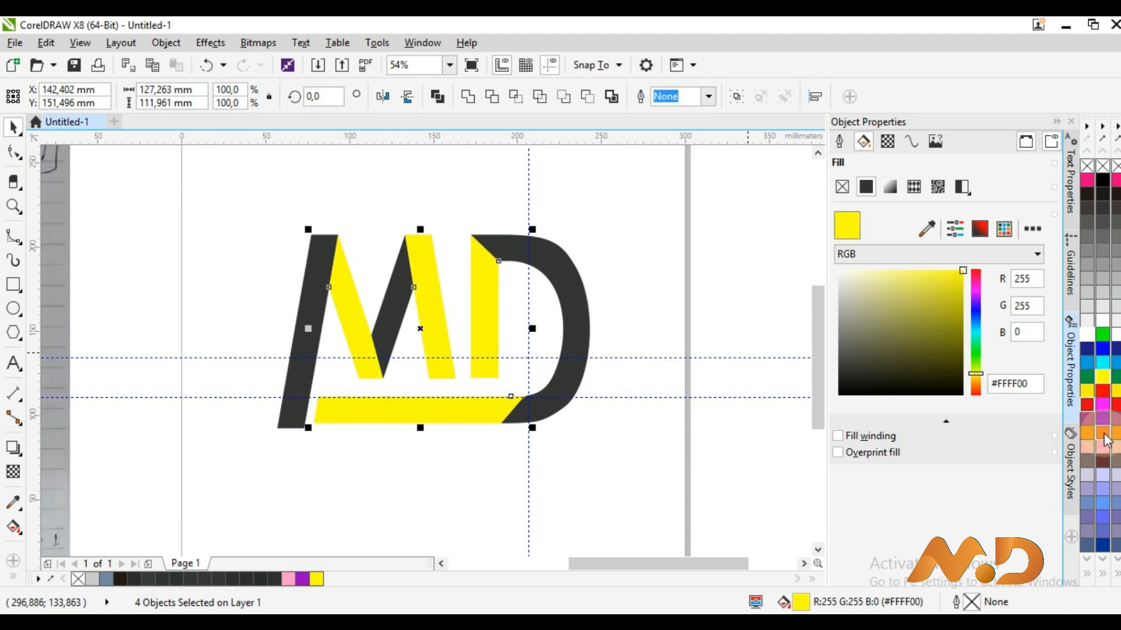
{"action": "left_click", "coordinate": [1103, 434]}
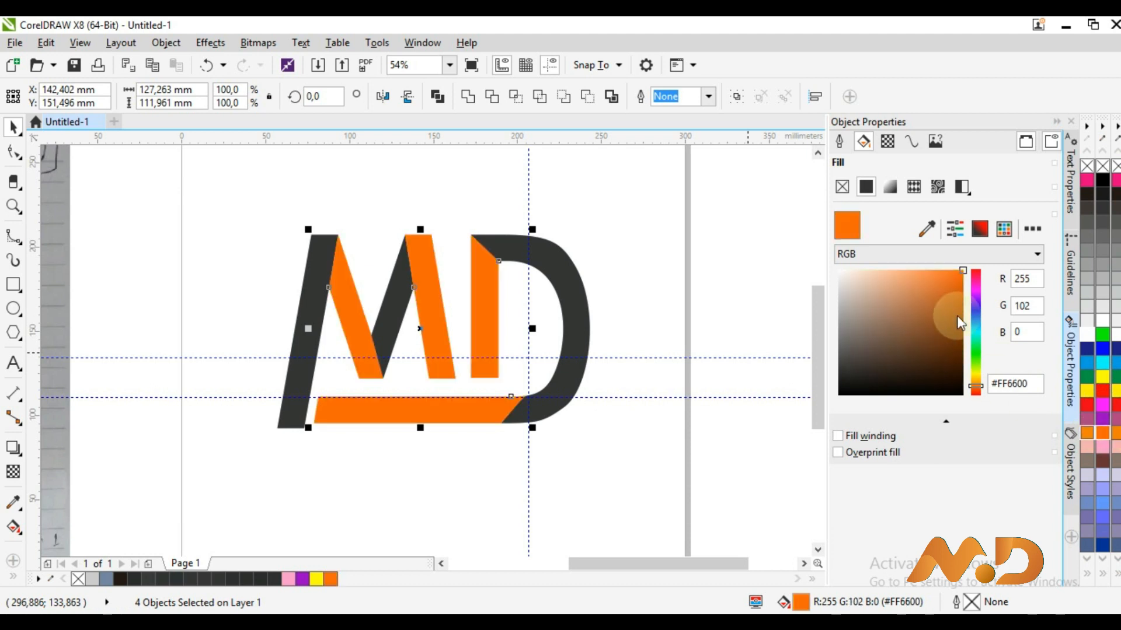
Adjust the orange to #EB7628 in the RGB colour picker
{"action": "left_click", "coordinate": [916, 254]}
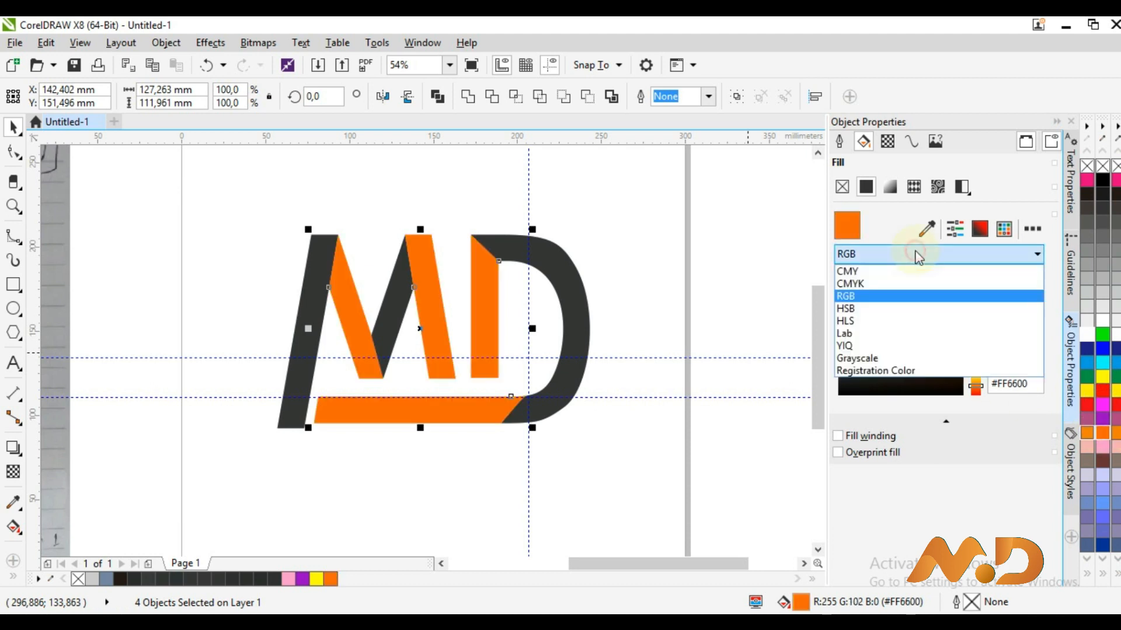
{"action": "left_click", "coordinate": [906, 284]}
{"action": "left_click", "coordinate": [861, 267]}
{"action": "left_click", "coordinate": [881, 295]}
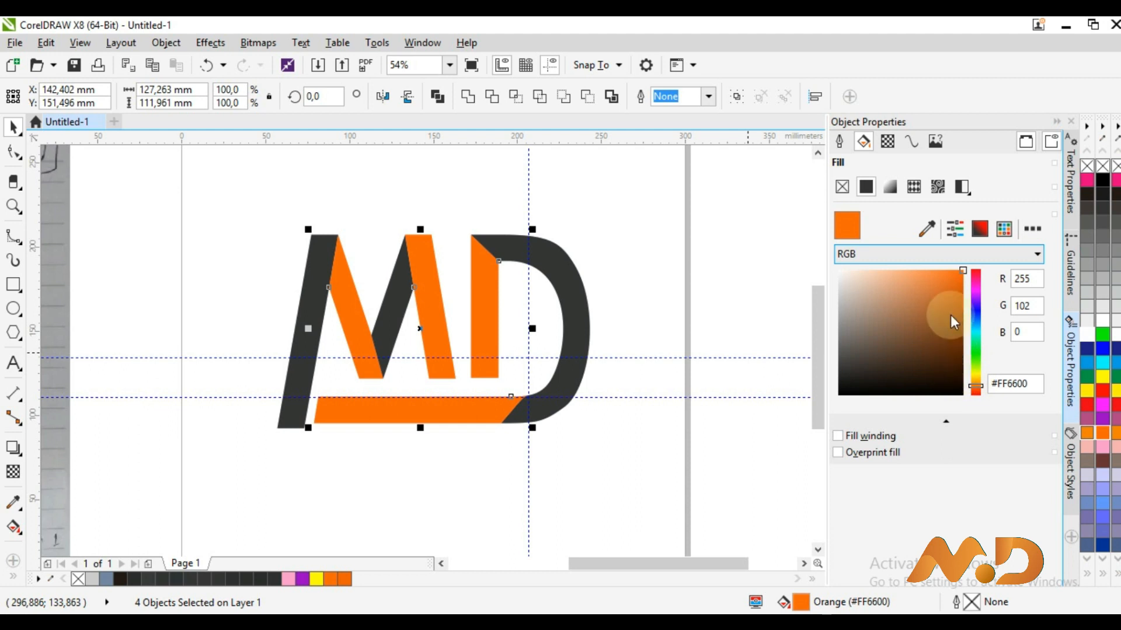
{"action": "mouse_move", "coordinate": [957, 272]}
{"action": "left_mouse_down"}
{"action": "mouse_move", "coordinate": [936, 274]}
{"action": "mouse_move", "coordinate": [944, 285]}
{"action": "left_mouse_up"}
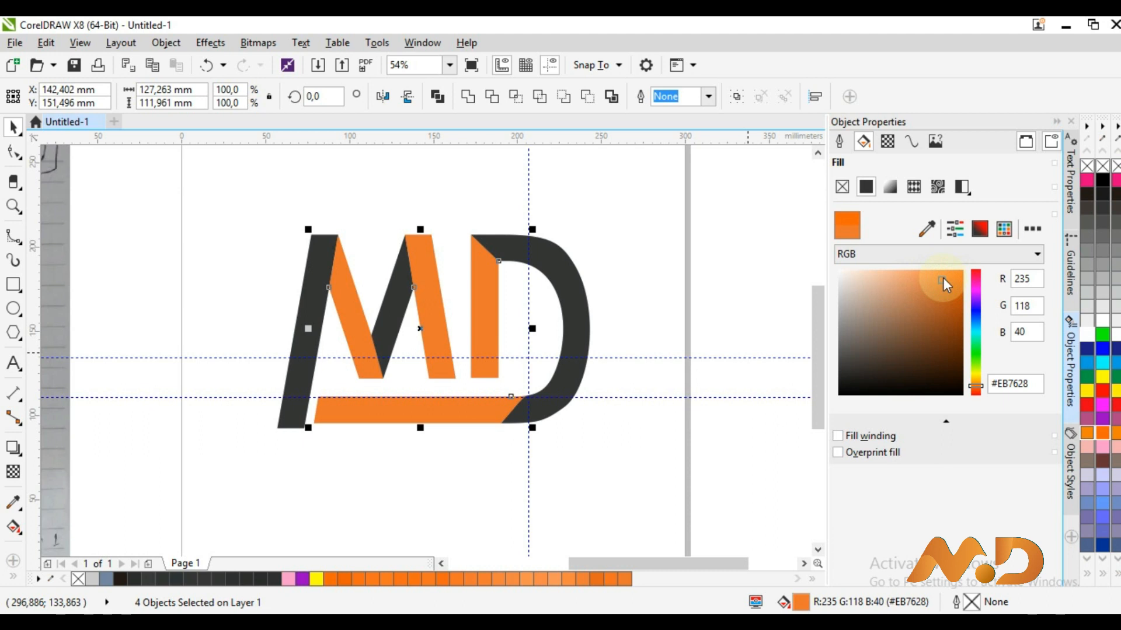
{"action": "left_click", "coordinate": [519, 229]}
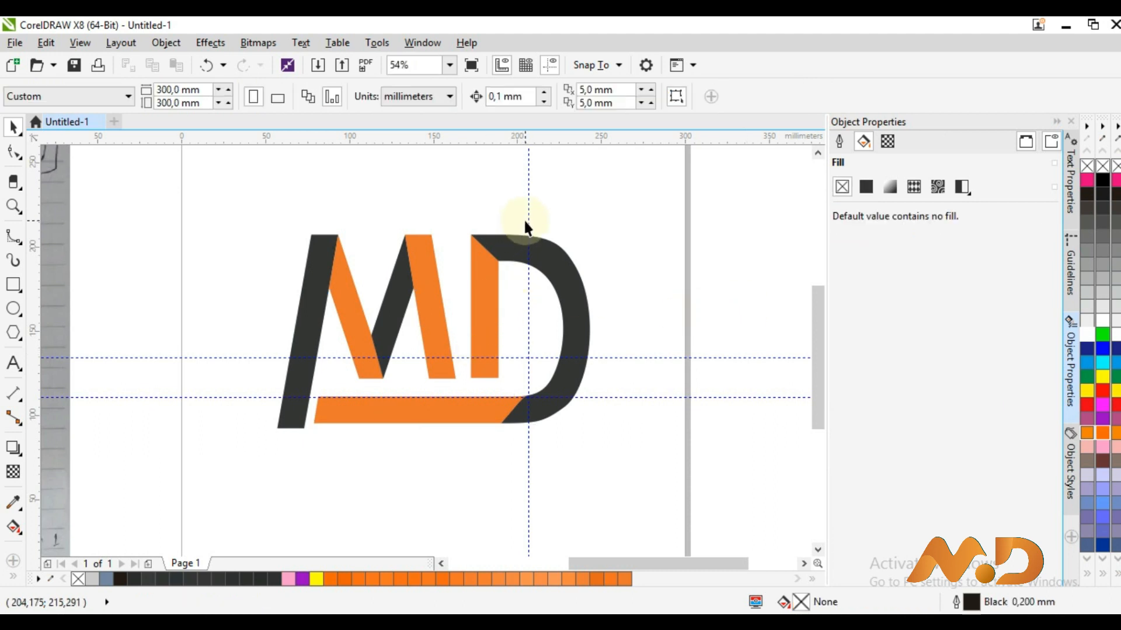
Delete the vertical guideline and both horizontal guidelines
{"action": "left_click", "coordinate": [529, 220]}
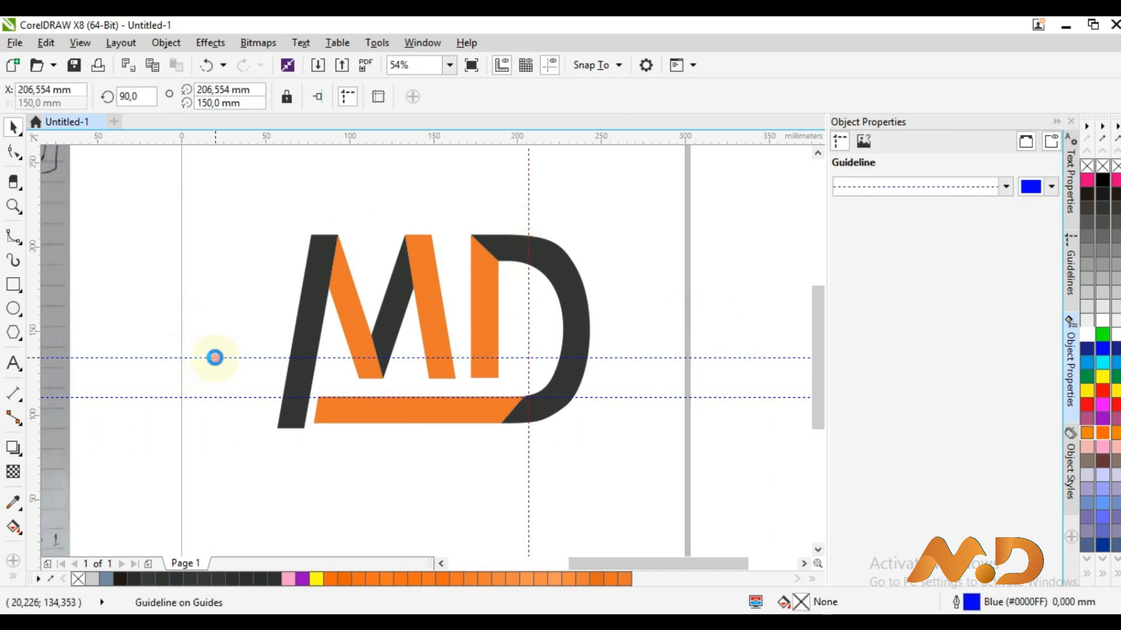
{"action": "left_click", "coordinate": [214, 357], "text": "shift"}
{"action": "left_click", "coordinate": [202, 397], "text": "shift"}
{"action": "key", "text": "Delete"}
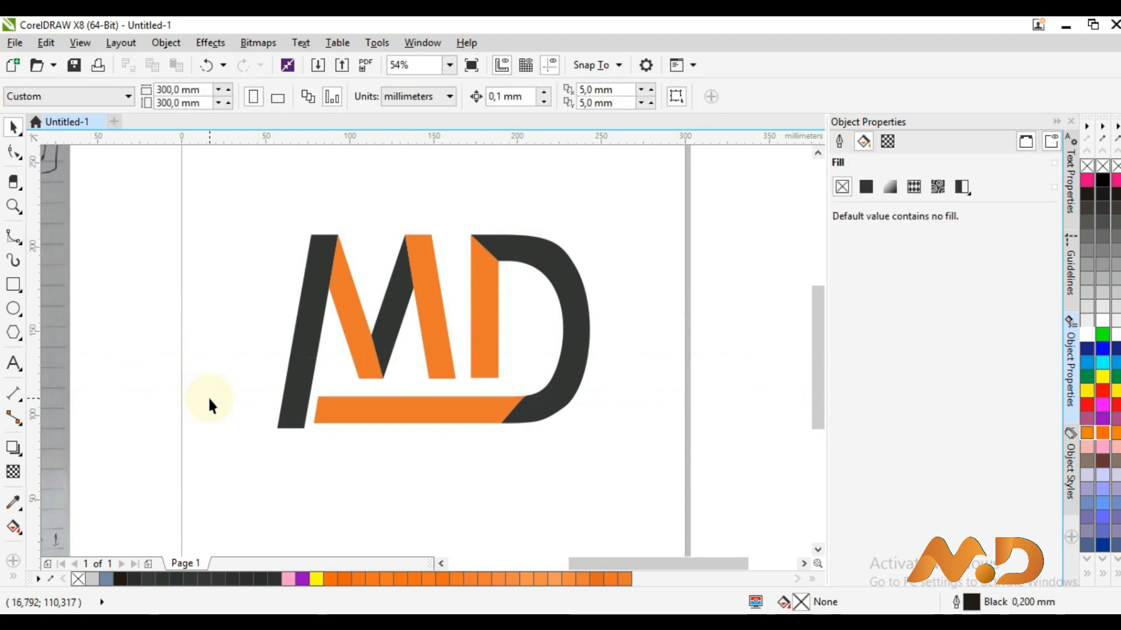
Group all 14 logo pieces into one object with Ctrl+G, then start a text caption
{"action": "left_click", "coordinate": [277, 98]}
{"action": "left_click_drag", "start_coordinate": [269, 274], "coordinate": [628, 464]}
{"action": "key", "text": "ctrl+g"}
{"action": "left_click", "coordinate": [586, 383]}
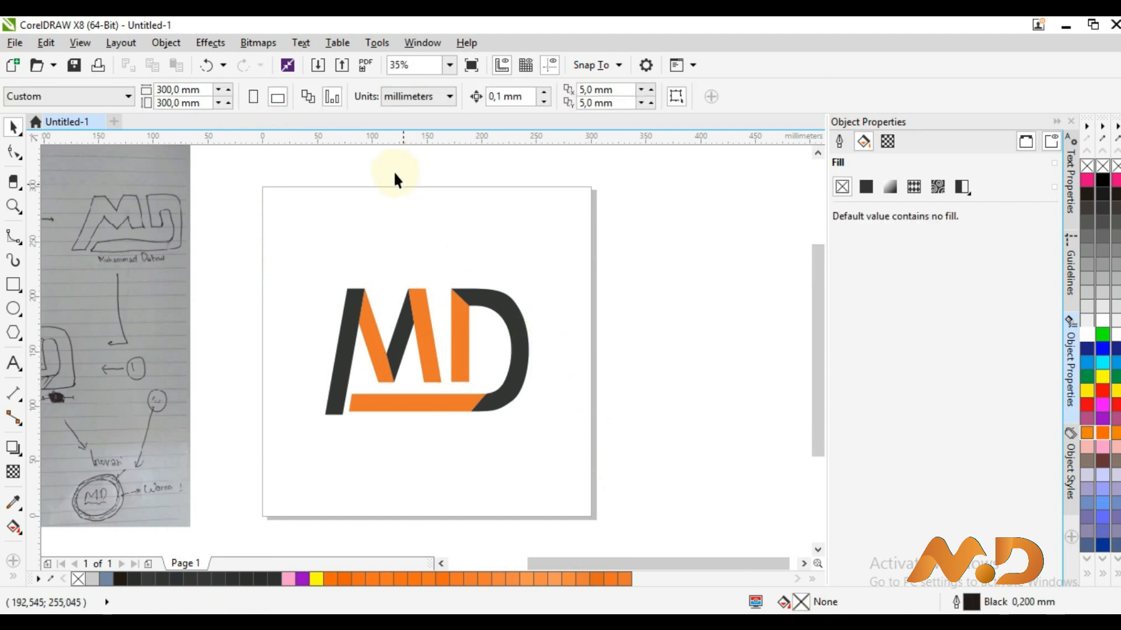
{"action": "left_click_drag", "start_coordinate": [287, 297], "coordinate": [617, 437]}
{"action": "left_click", "coordinate": [461, 392]}
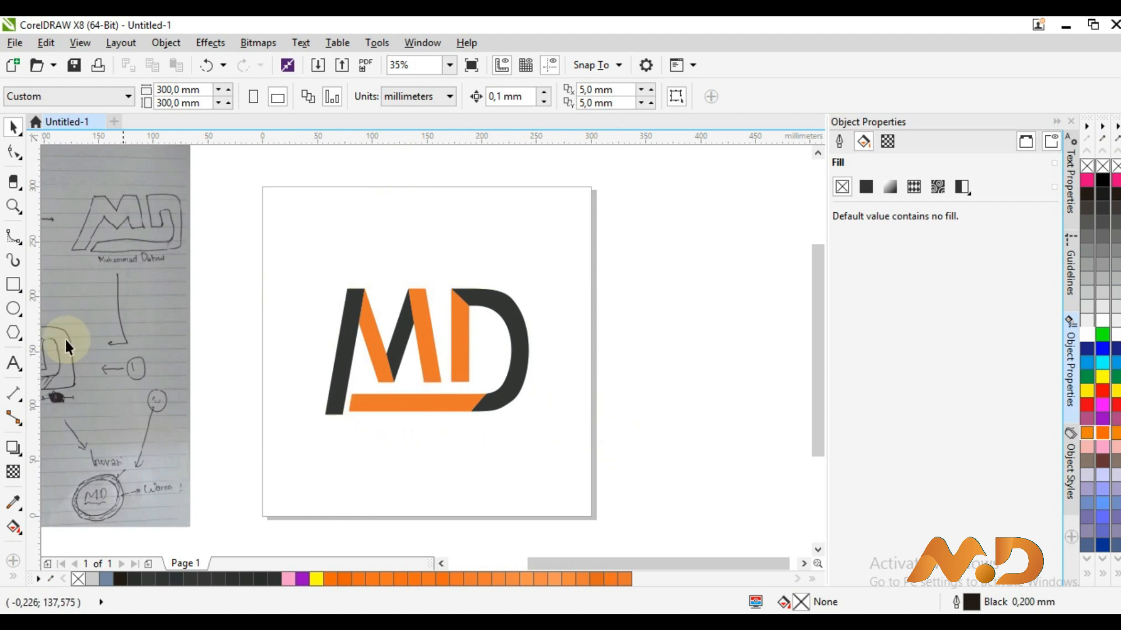
{"action": "left_click", "coordinate": [12, 363]}
{"action": "left_click_drag", "start_coordinate": [610, 563], "coordinate": [545, 565]}
Type the name caption below the logo and enlarge it to span beneath it
{"action": "left_click", "coordinate": [541, 418]}
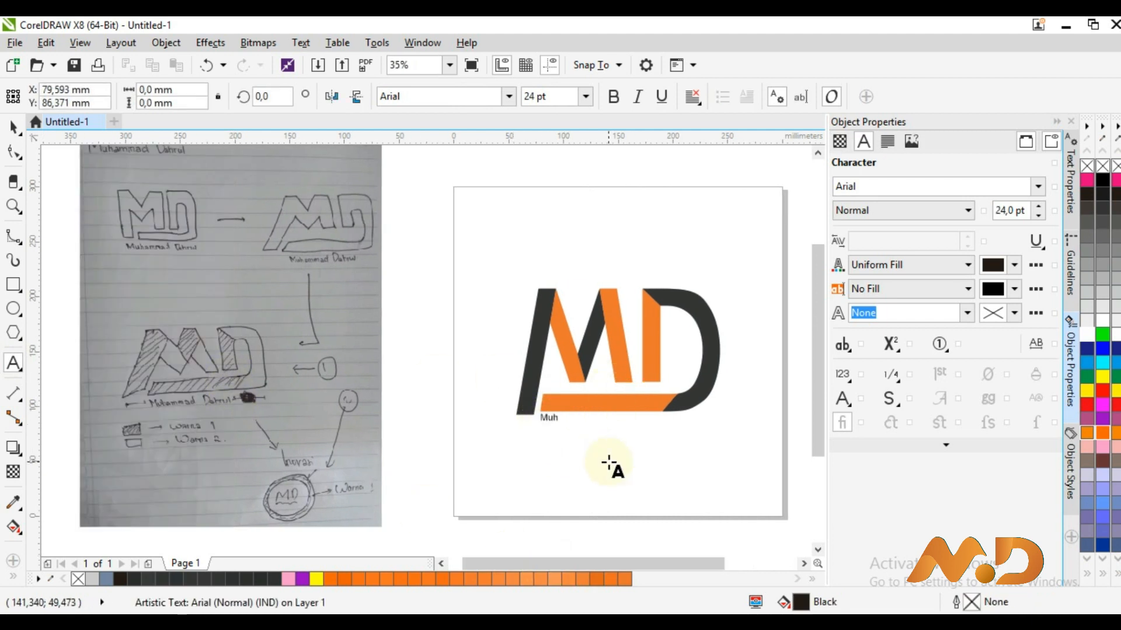
{"action": "left_click", "coordinate": [13, 127]}
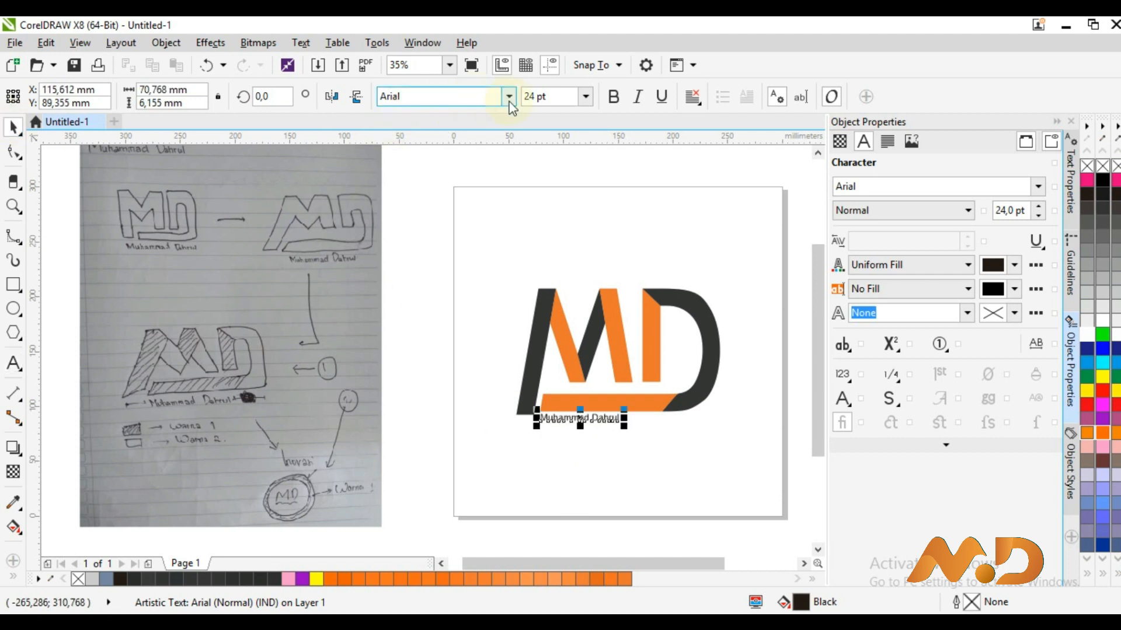
{"action": "left_click_drag", "start_coordinate": [623, 430], "coordinate": [677, 432]}
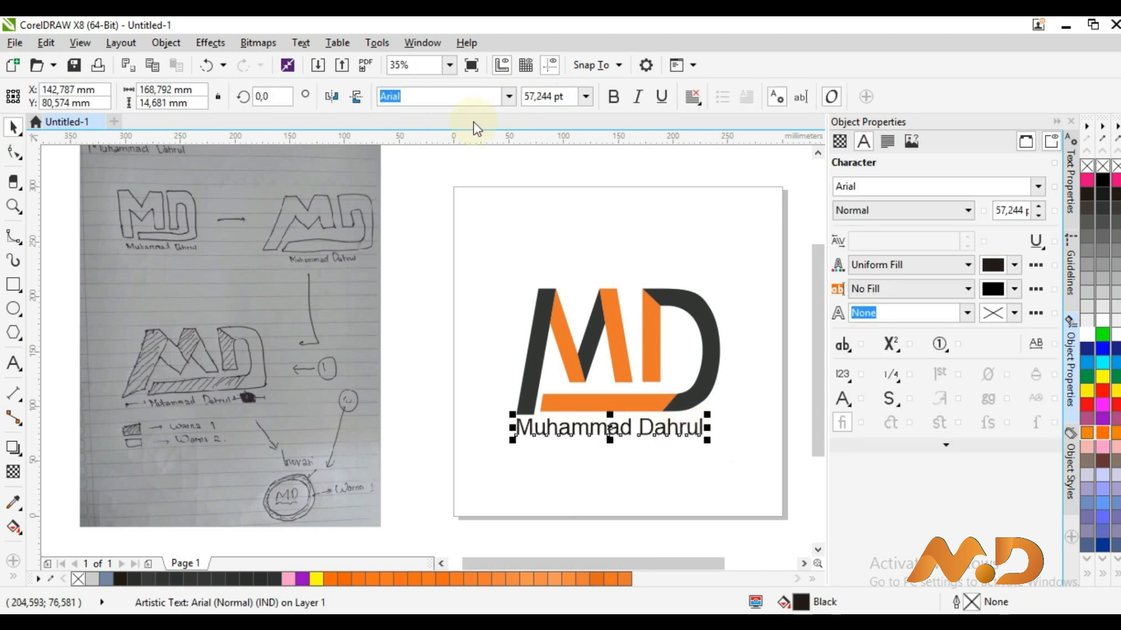
Set the caption in non-bold Levenim MT and add a vertical guide at its left edge
{"action": "left_click", "coordinate": [509, 97]}
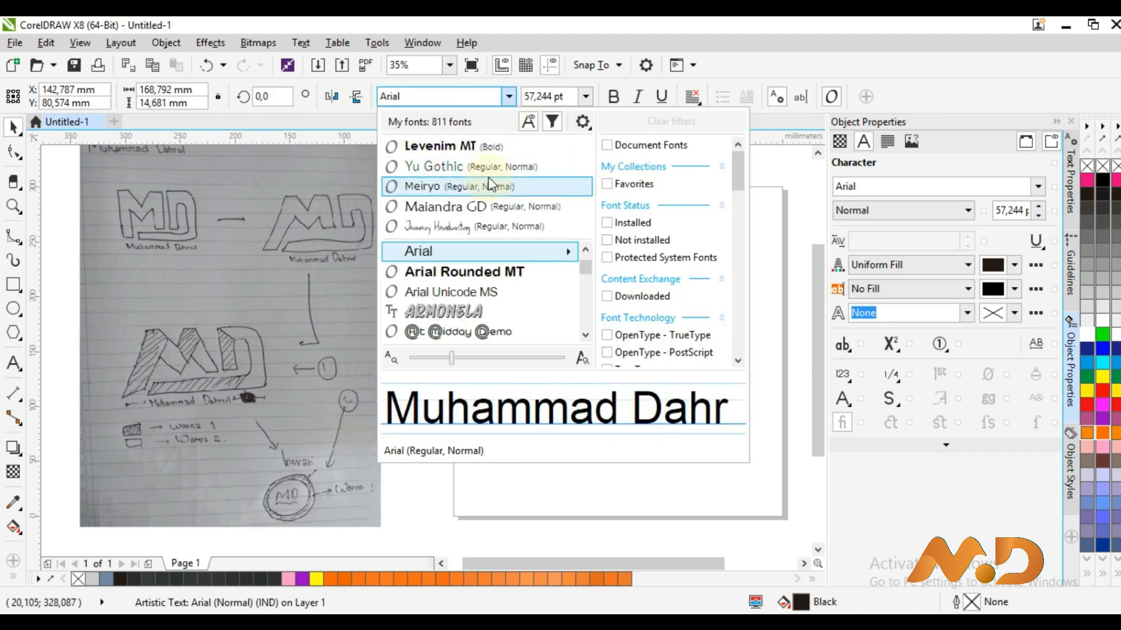
{"action": "left_click", "coordinate": [496, 147]}
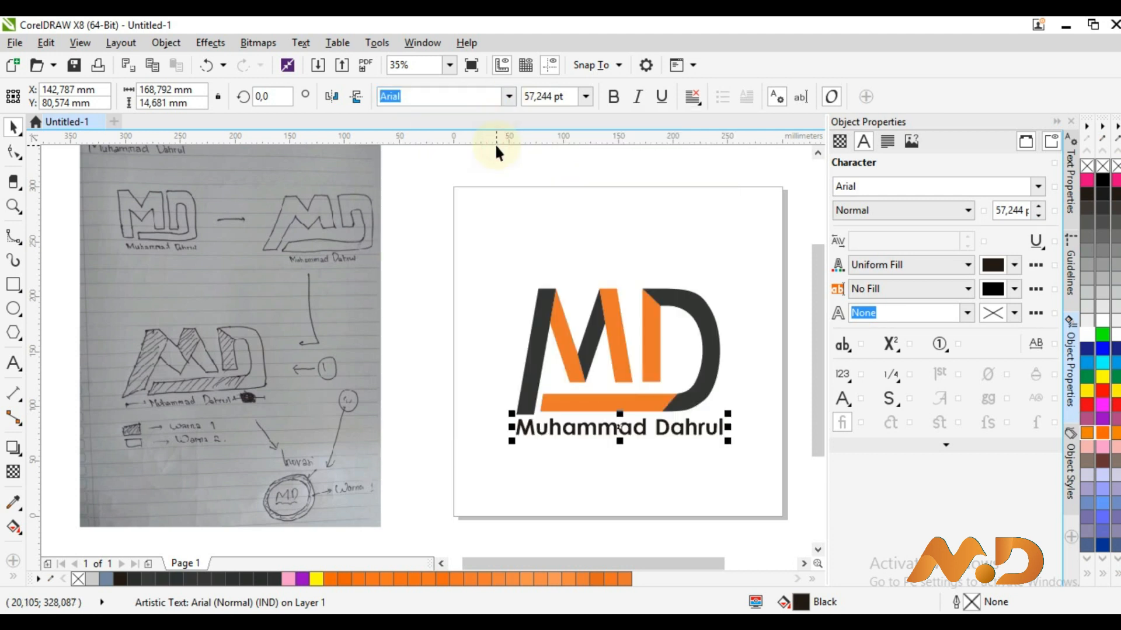
{"action": "left_click", "coordinate": [614, 98]}
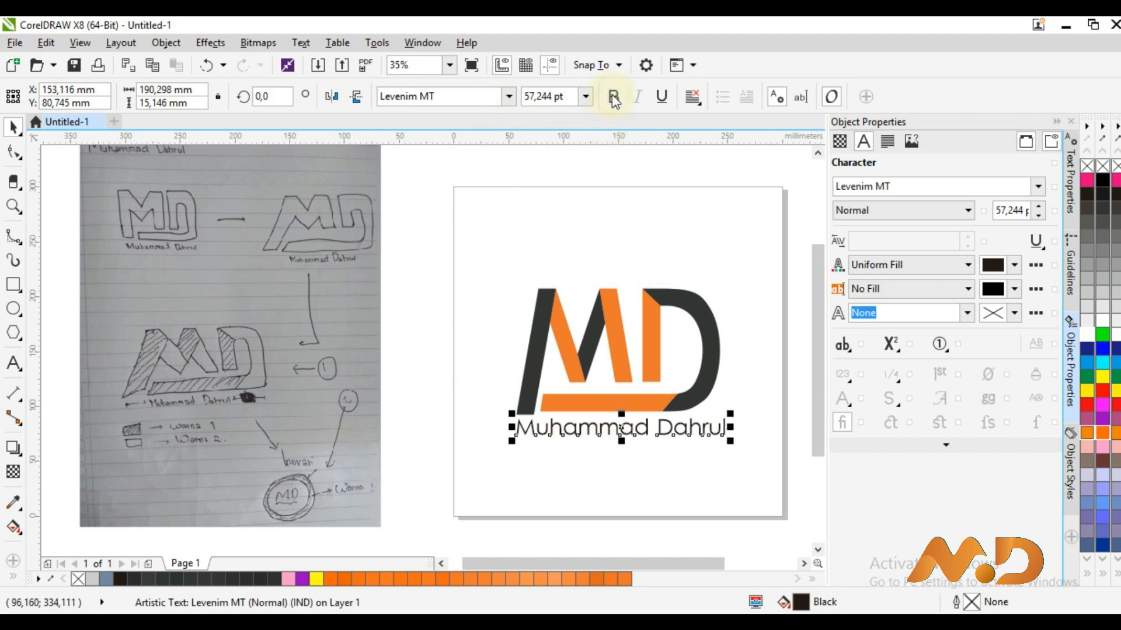
{"action": "left_click", "coordinate": [675, 426]}
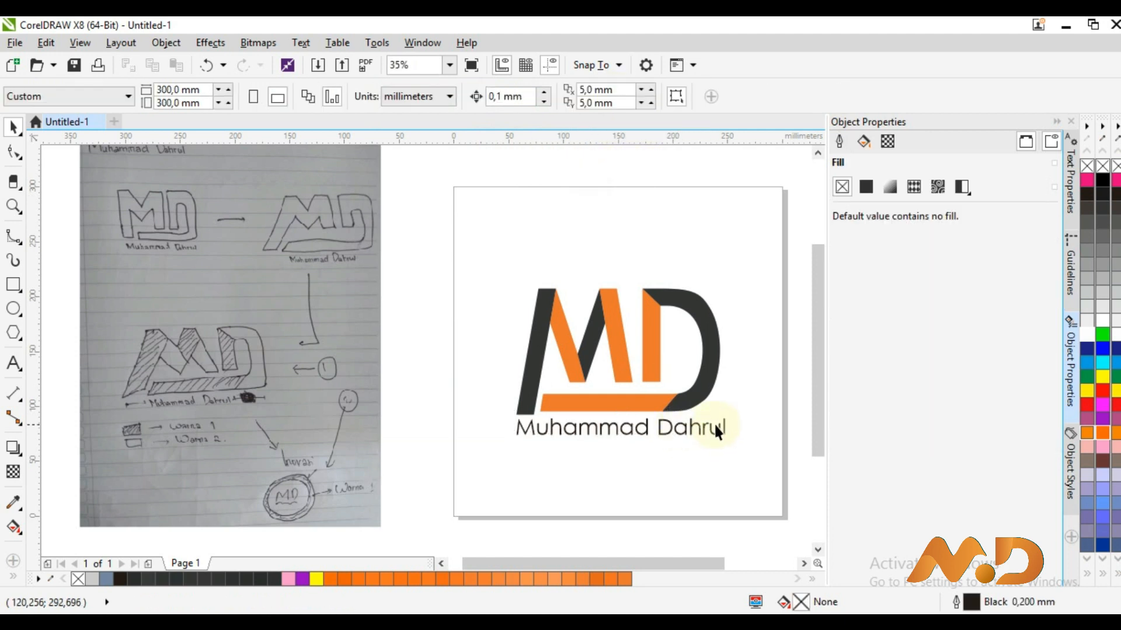
{"action": "left_click_drag", "start_coordinate": [33, 383], "coordinate": [516, 429]}
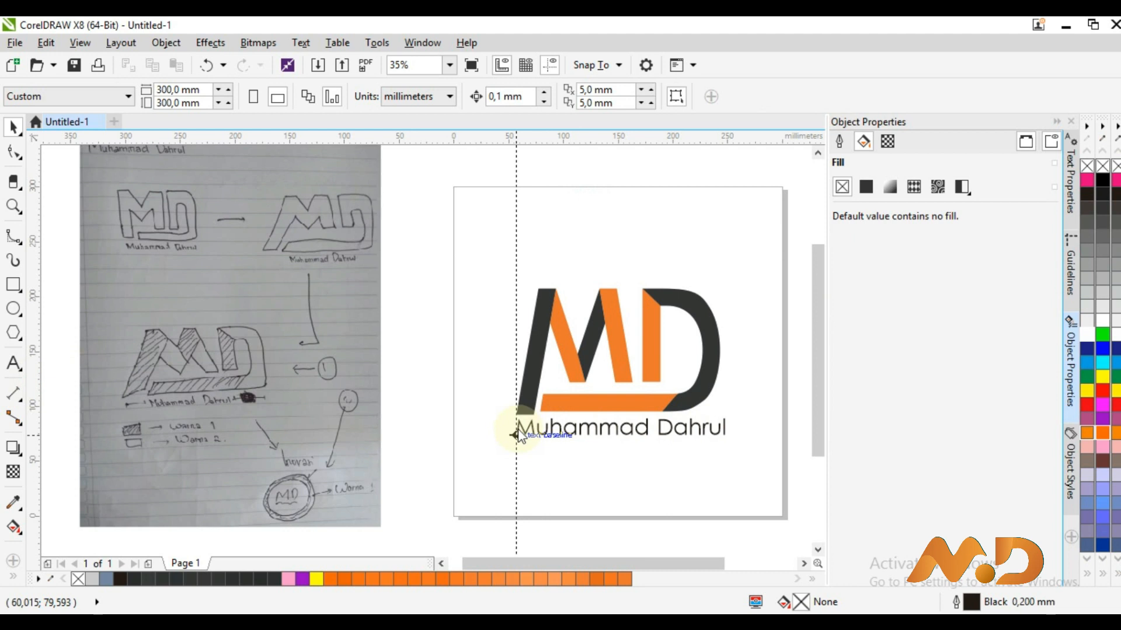
Align the second guide with the D's right edge and colour the first name orange #EB7628
{"action": "mouse_move", "coordinate": [733, 411]}
{"action": "left_mouse_down"}
{"action": "mouse_move", "coordinate": [720, 401]}
{"action": "mouse_move", "coordinate": [731, 400]}
{"action": "mouse_move", "coordinate": [728, 442]}
{"action": "mouse_move", "coordinate": [733, 433]}
{"action": "left_mouse_up"}
{"action": "left_click", "coordinate": [702, 428]}
{"action": "double_click", "coordinate": [708, 435]}
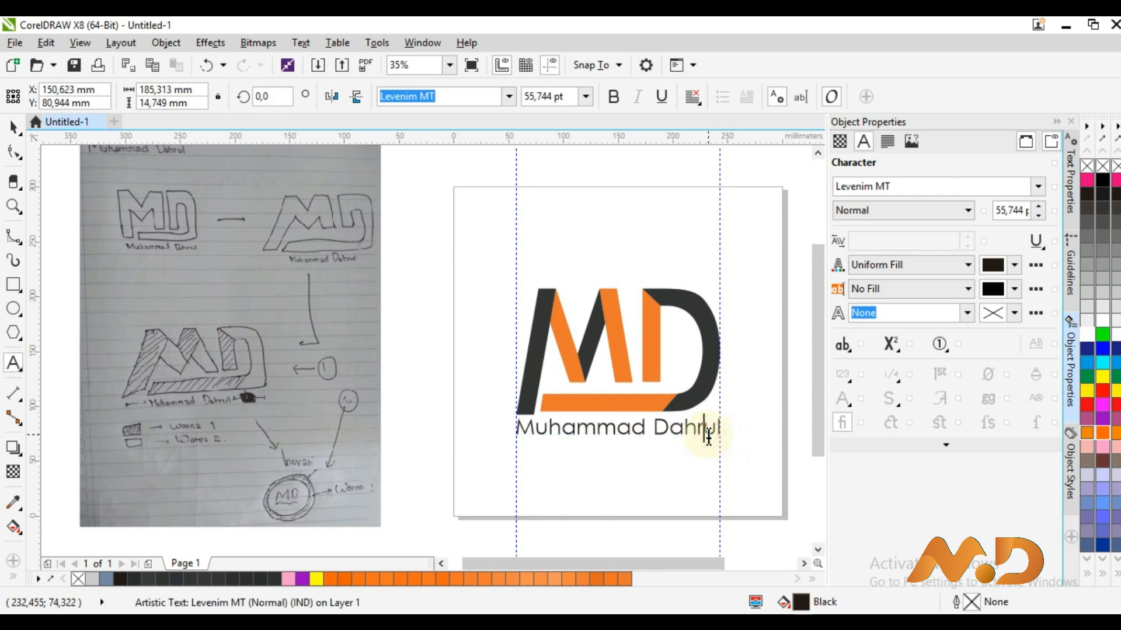
{"action": "key", "text": "ctrl+a"}
{"action": "key", "text": "shift+Left"}
{"action": "key", "text": "shift+Left"}
{"action": "key", "text": "shift+Left"}
{"action": "key", "text": "shift+Left"}
{"action": "key", "text": "shift+Left"}
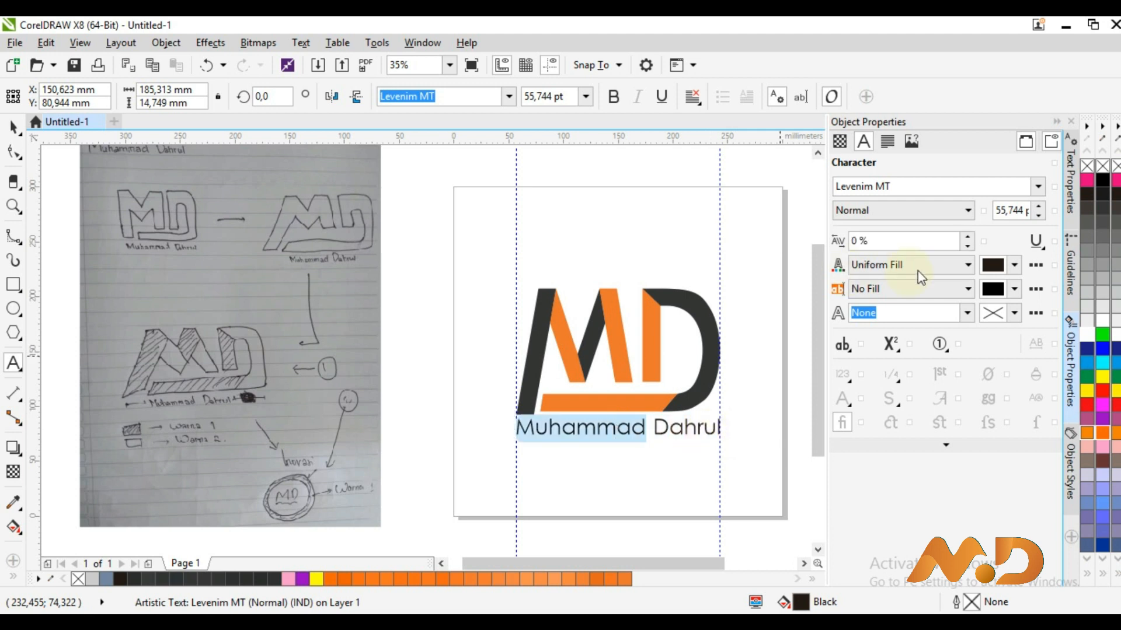
{"action": "left_click", "coordinate": [1015, 265]}
{"action": "left_click", "coordinate": [999, 308]}
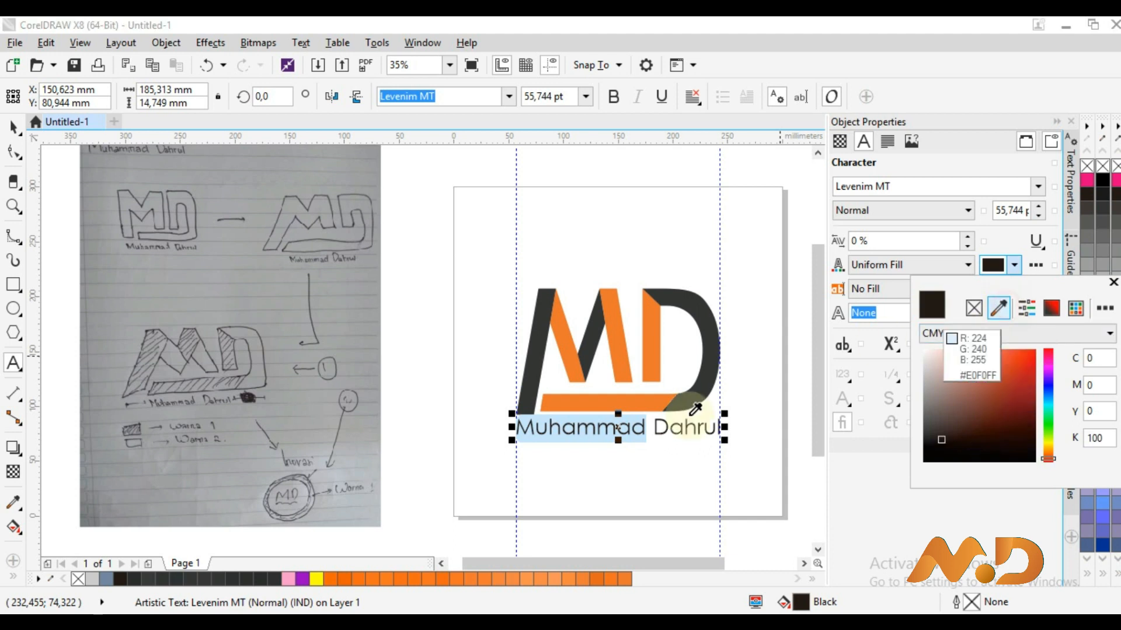
{"action": "left_click", "coordinate": [632, 405]}
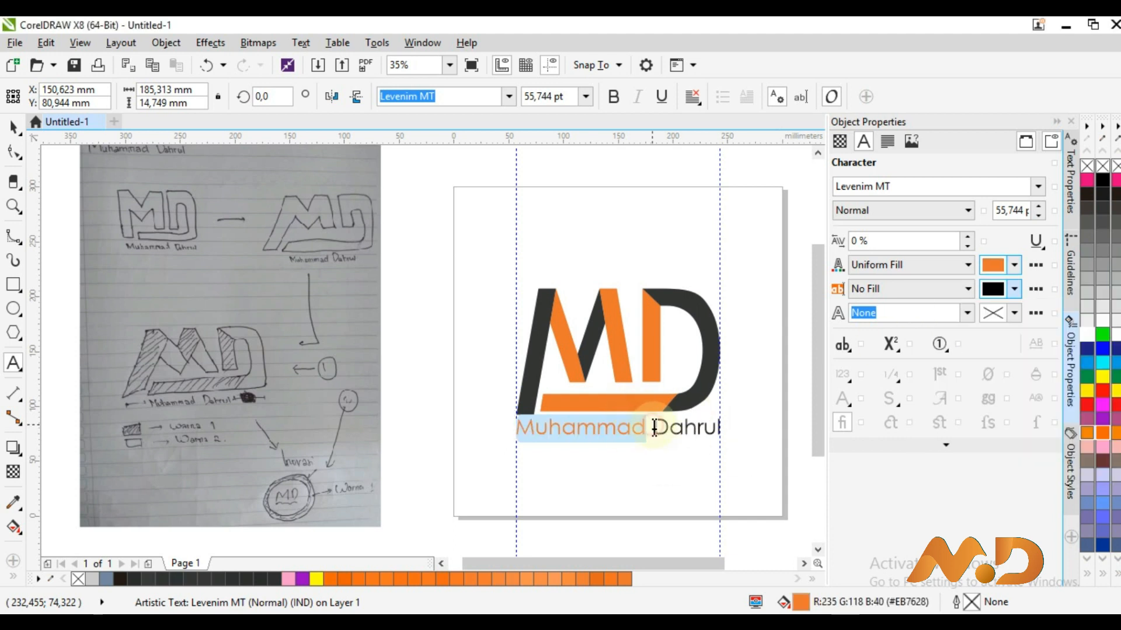
Colour the surname with the D's dark grey #343536 using the eyedropper
{"action": "left_click_drag", "start_coordinate": [654, 429], "coordinate": [725, 429]}
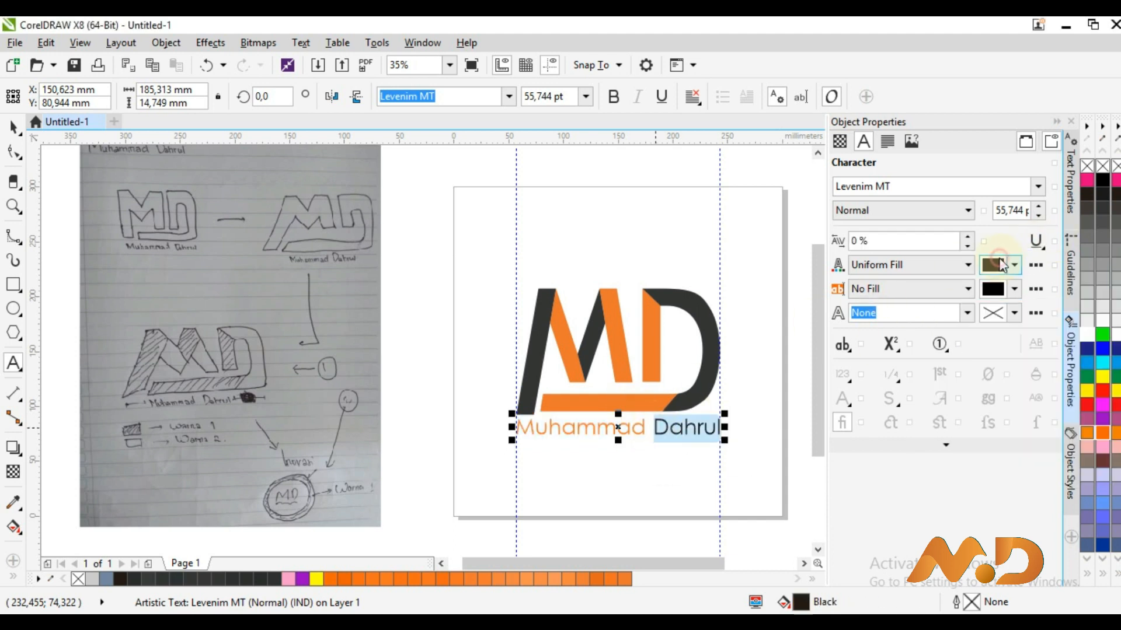
{"action": "left_click", "coordinate": [1000, 265]}
{"action": "left_click", "coordinate": [999, 308]}
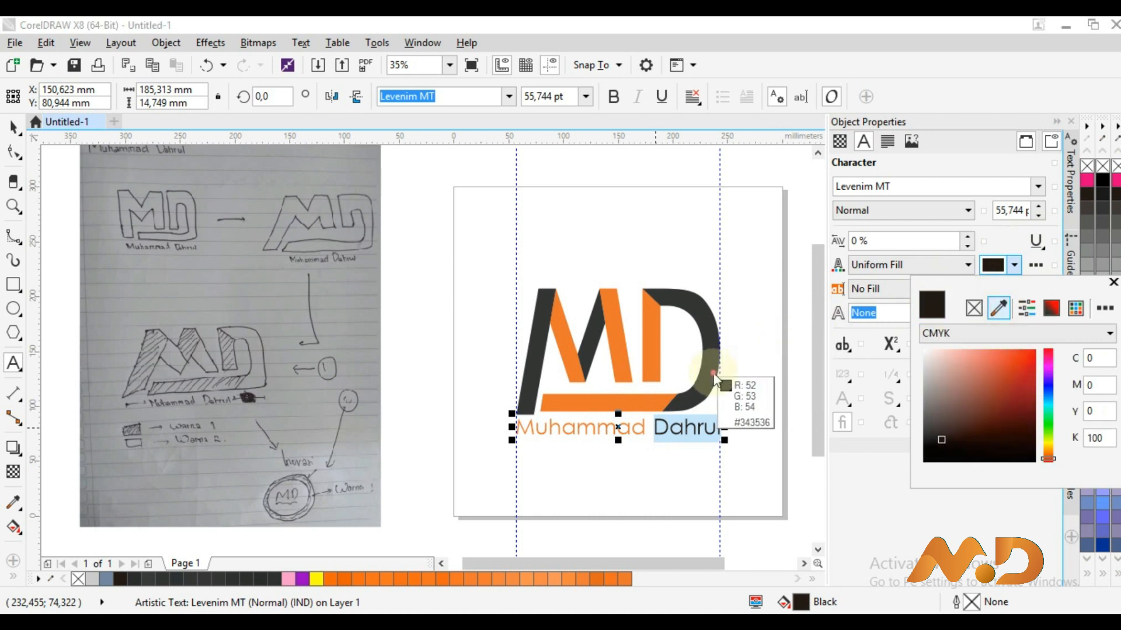
{"action": "left_click", "coordinate": [714, 378]}
{"action": "left_click", "coordinate": [13, 127]}
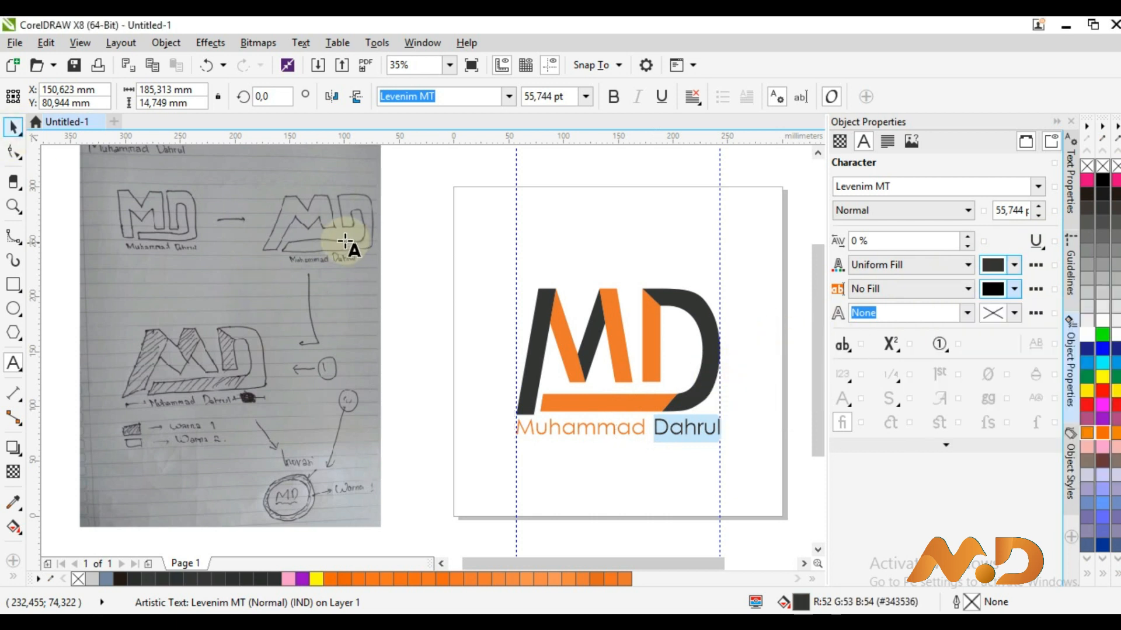
{"action": "left_click", "coordinate": [305, 237]}
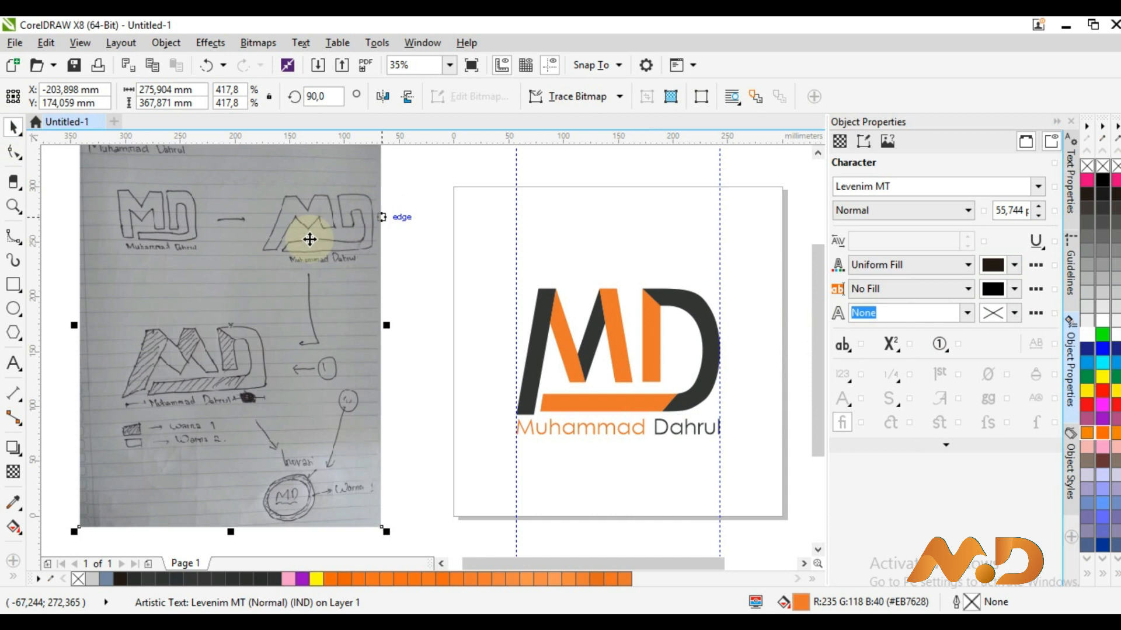
Delete both vertical guidelines from the page
{"action": "left_click", "coordinate": [475, 221]}
{"action": "left_click", "coordinate": [515, 216]}
{"action": "left_click", "coordinate": [718, 224], "text": "shift"}
{"action": "key", "text": "Delete"}
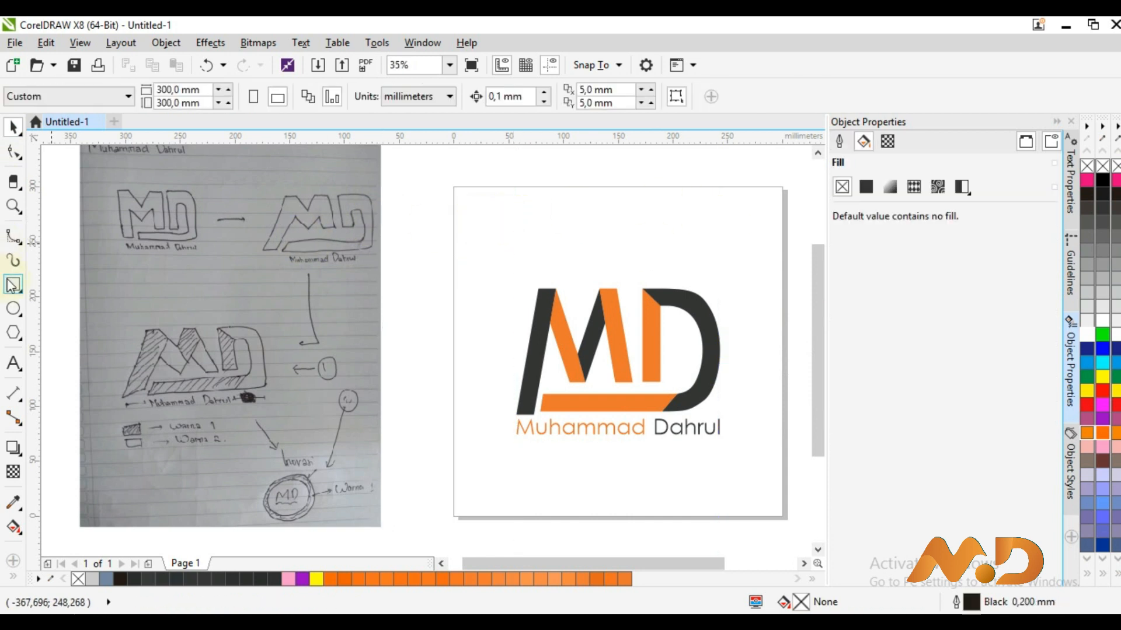
Add an unfilled 300 mm rectangle matching the page size to frame the logo
{"action": "double_click", "coordinate": [11, 285]}
{"action": "left_click", "coordinate": [416, 246]}
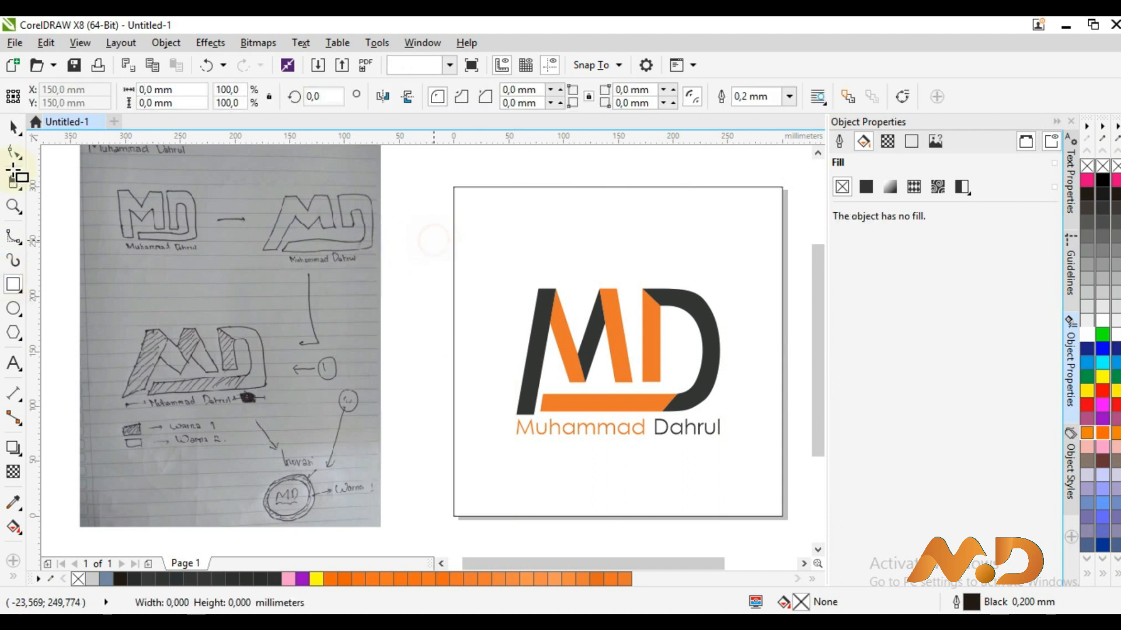
{"action": "left_click", "coordinate": [13, 126]}
Draw a white-filled circle covering the page and send it behind the MD logo
{"action": "left_click", "coordinate": [1103, 321]}
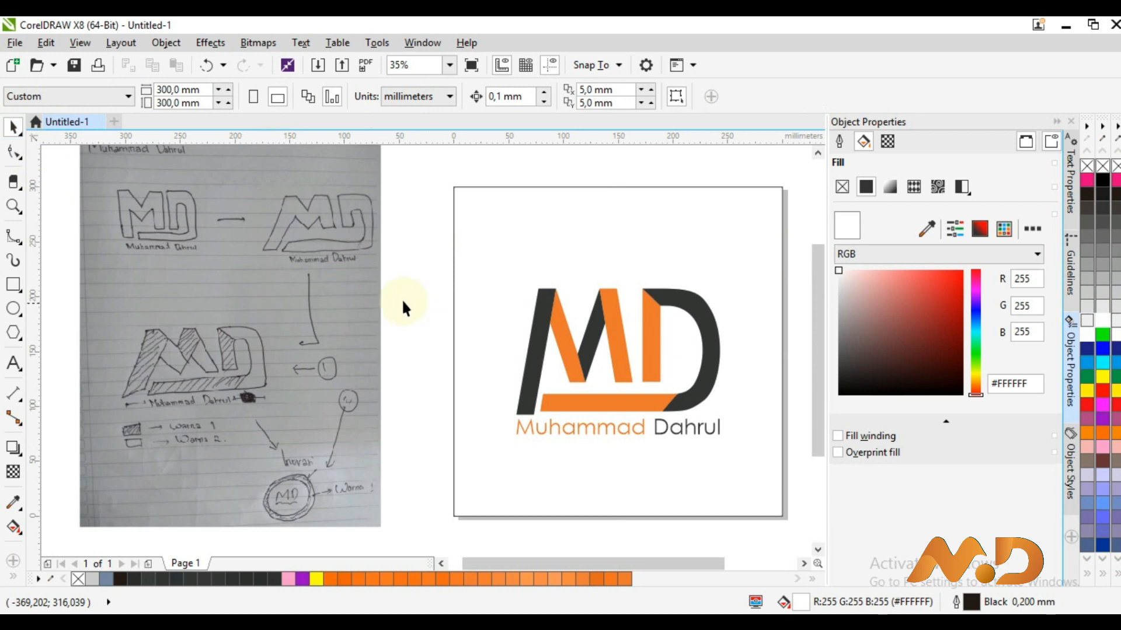
{"action": "left_click", "coordinate": [13, 308]}
{"action": "left_click_drag", "start_coordinate": [454, 187], "coordinate": [781, 489]}
{"action": "left_click", "coordinate": [13, 127]}
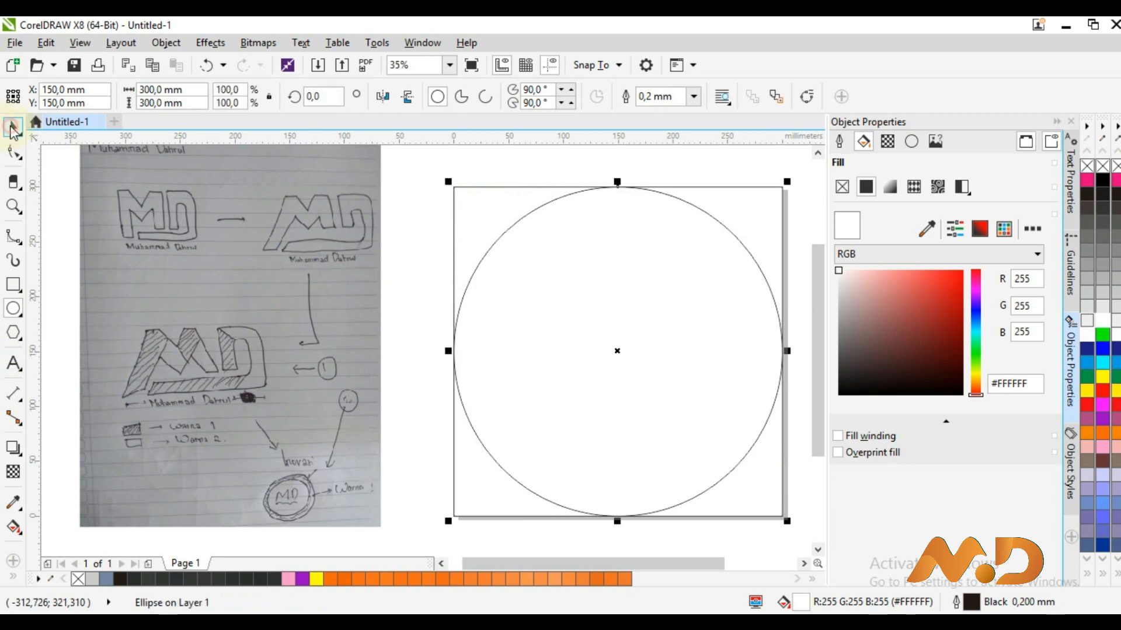
{"action": "left_click", "coordinate": [1108, 324]}
{"action": "key", "text": "shift+Page_Down"}
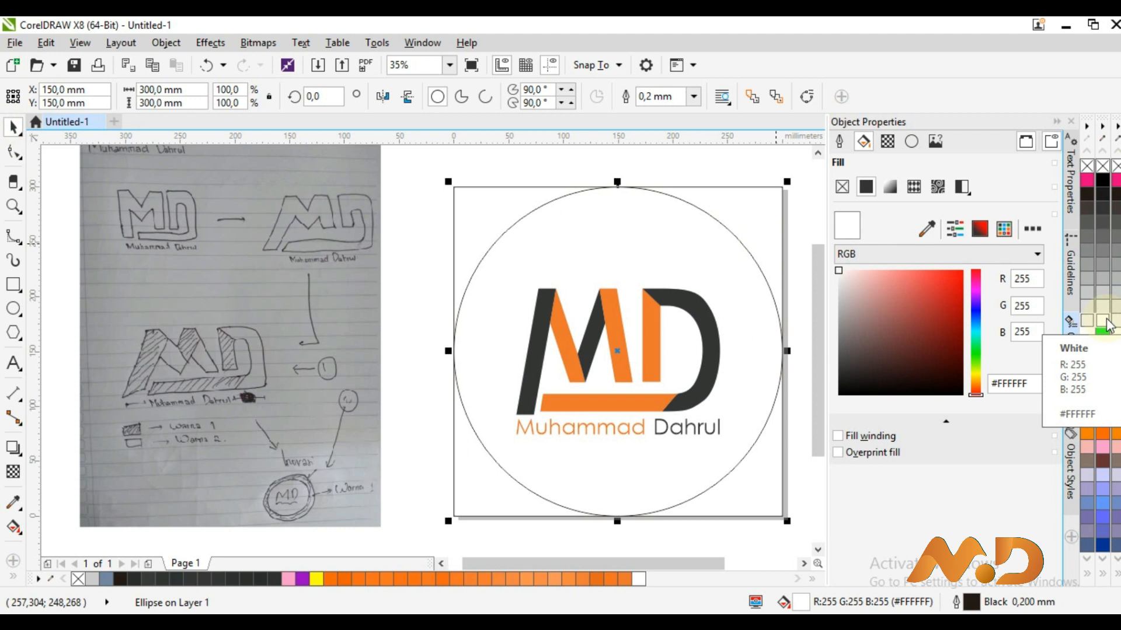
{"action": "left_click", "coordinate": [757, 197]}
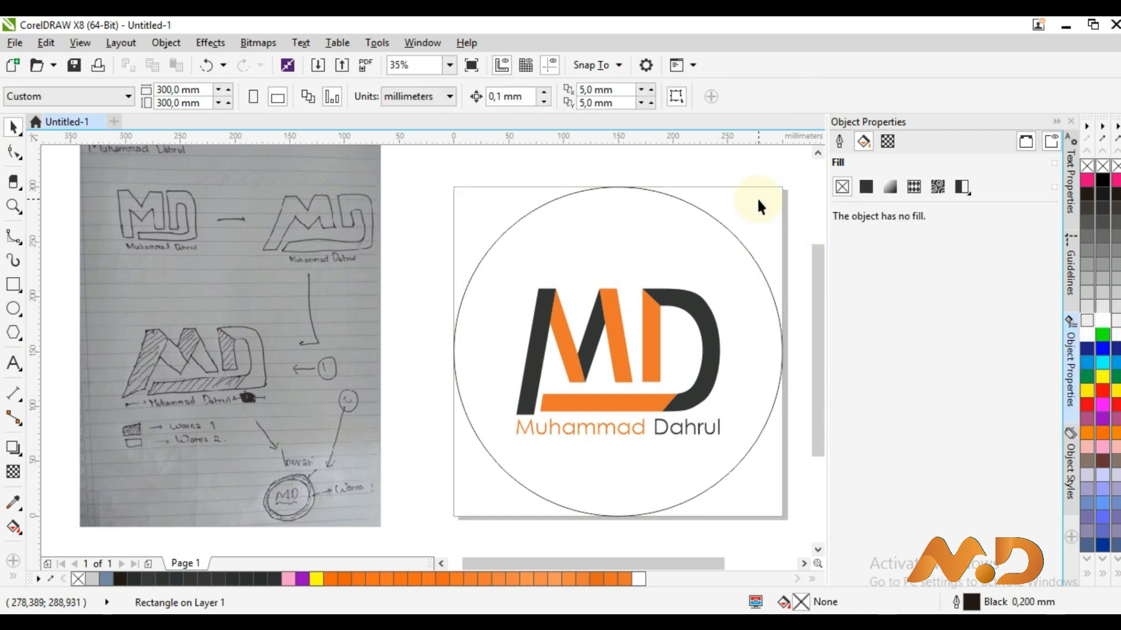
Give the circle a thick 8 mm outline, trying 15 mm before settling on 8
{"action": "left_click", "coordinate": [699, 212]}
{"action": "left_click", "coordinate": [846, 150]}
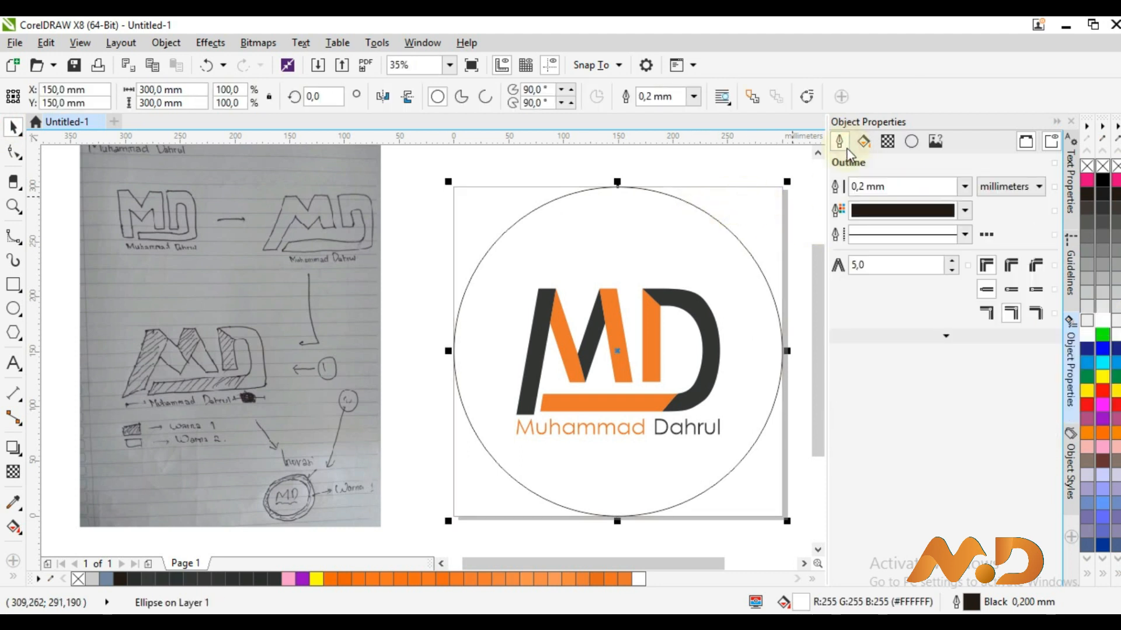
{"action": "left_click", "coordinate": [856, 187]}
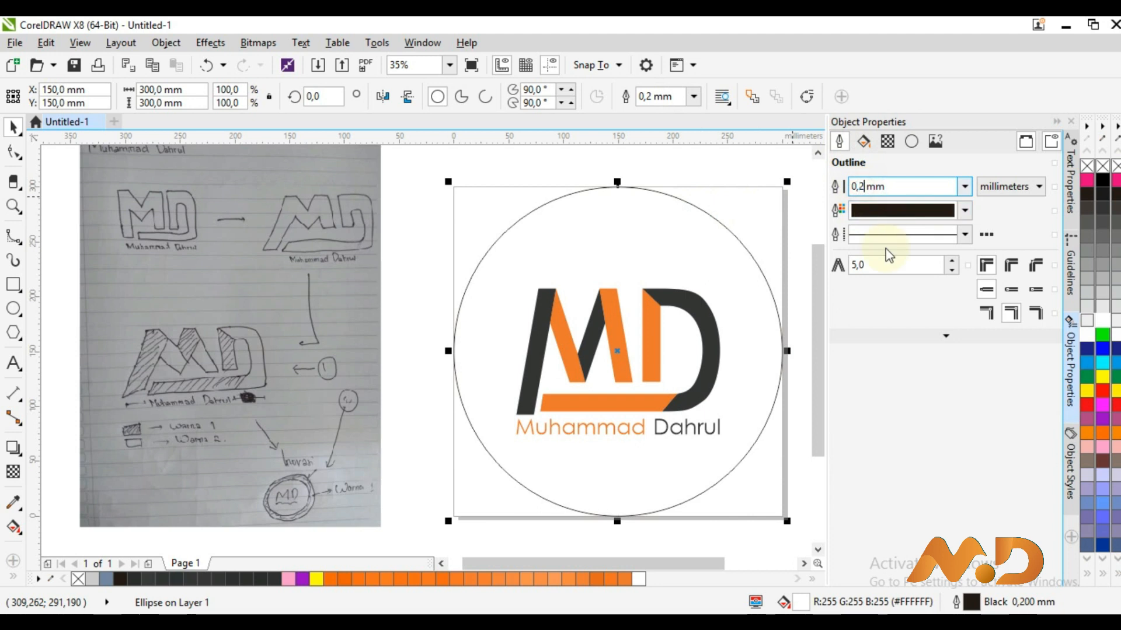
{"action": "type", "text": "15"}
{"action": "key", "text": "Return"}
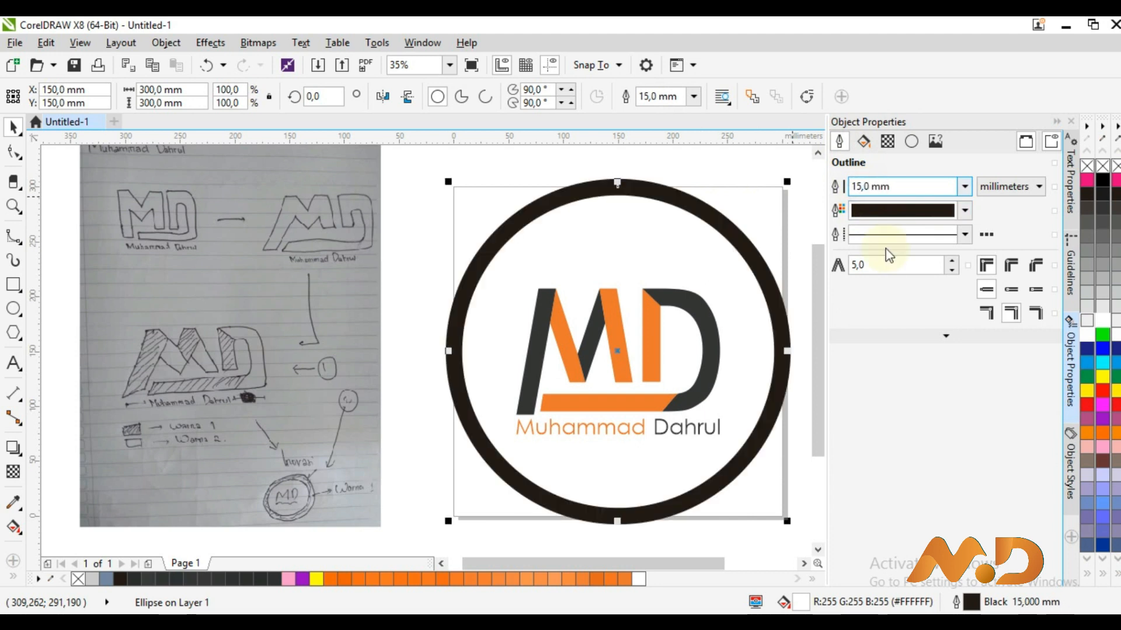
{"action": "type", "text": "8"}
{"action": "key", "text": "Return"}
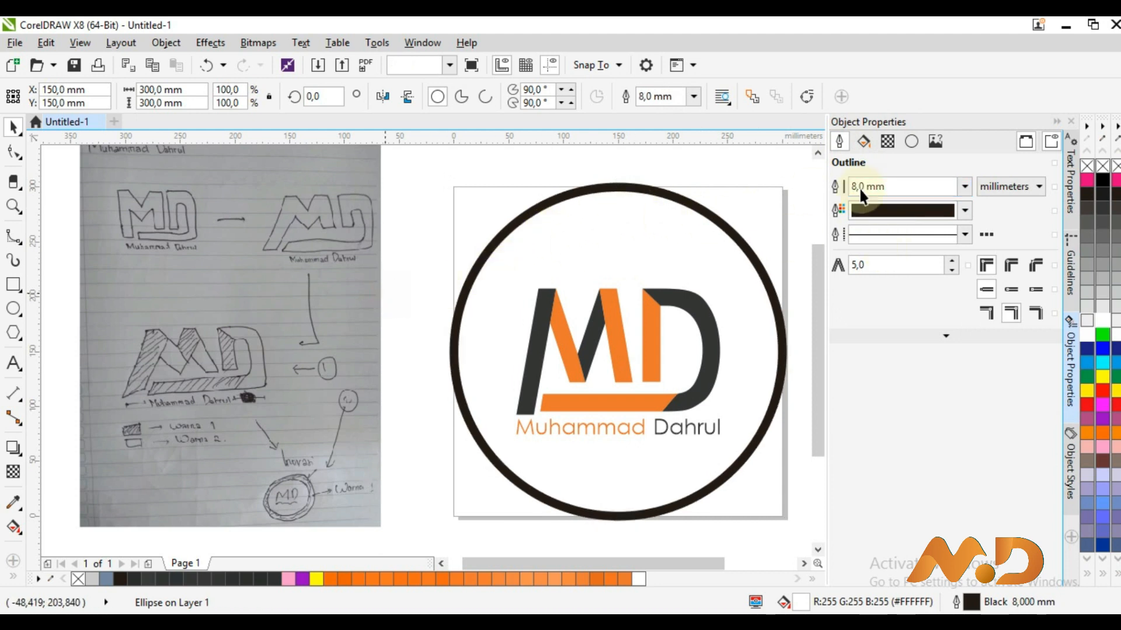
{"action": "key", "text": "Escape"}
{"action": "left_click", "coordinate": [965, 210]}
{"action": "left_click", "coordinate": [632, 257]}
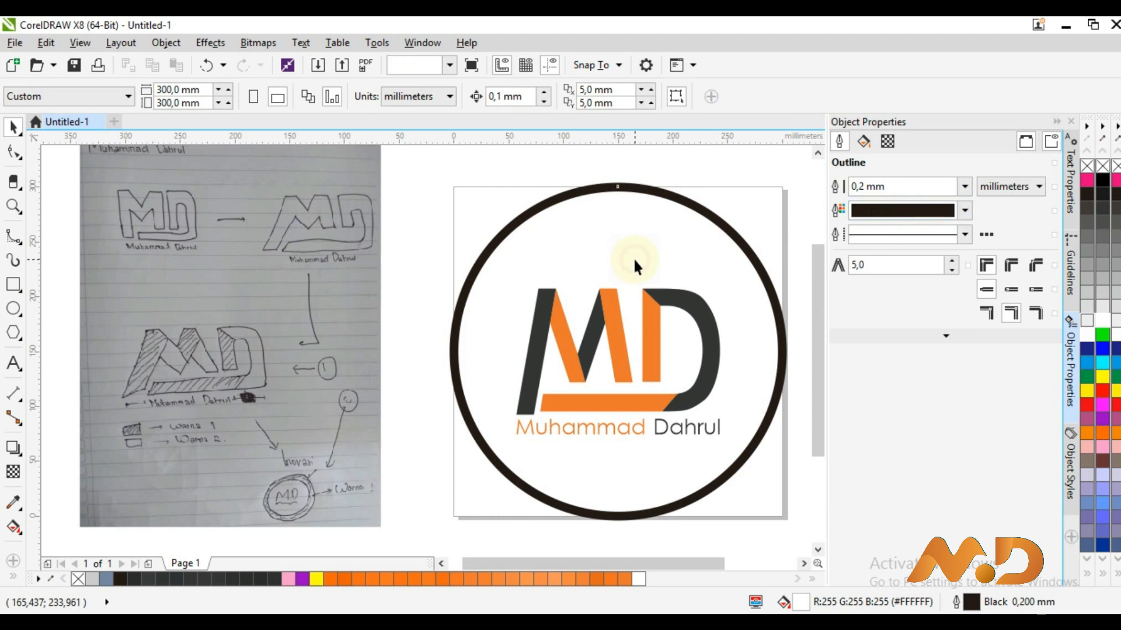
Shrink the circle by its corner handle to about 96%, roughly 287 mm across
{"action": "left_click", "coordinate": [633, 257]}
{"action": "left_click_drag", "start_coordinate": [791, 181], "coordinate": [786, 183]}
{"action": "scroll", "coordinate": [772, 234], "scroll_direction": "up", "scroll_amount": 4}
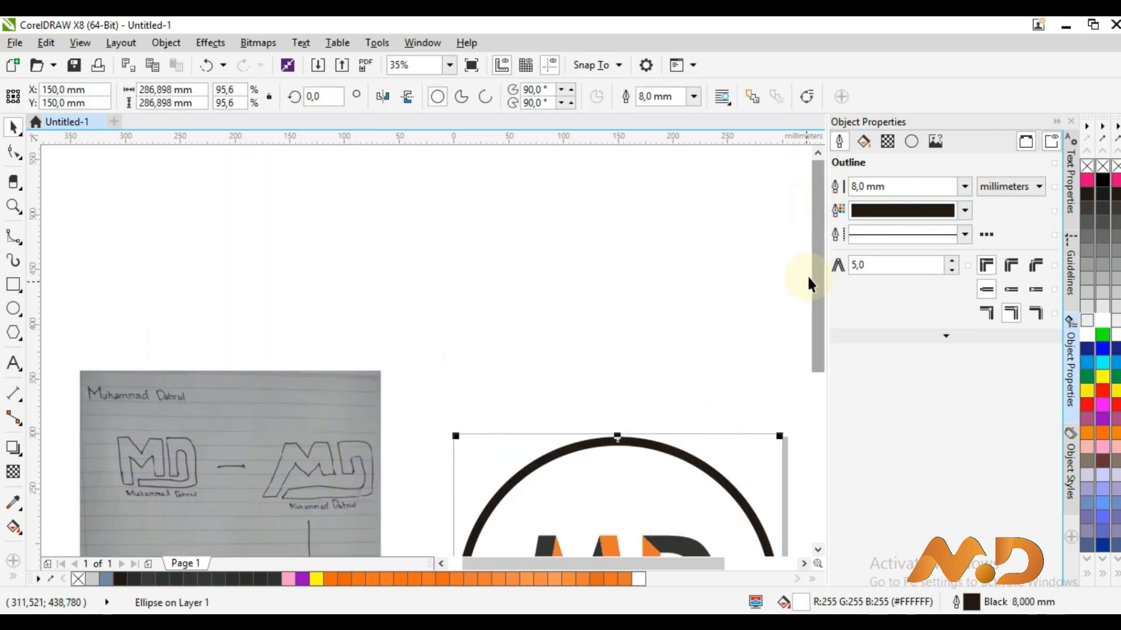
{"action": "scroll", "coordinate": [817, 315], "scroll_direction": "down", "scroll_amount": 4}
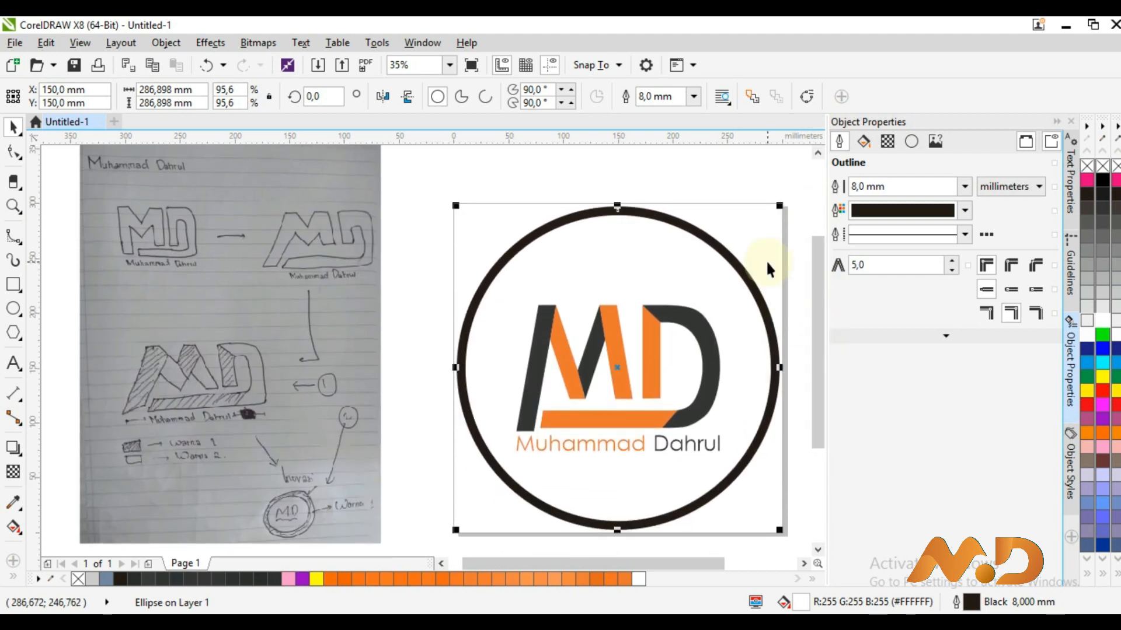
Colour the ring's outline the same dark grey (#343536) as the D
{"action": "left_click", "coordinate": [690, 201]}
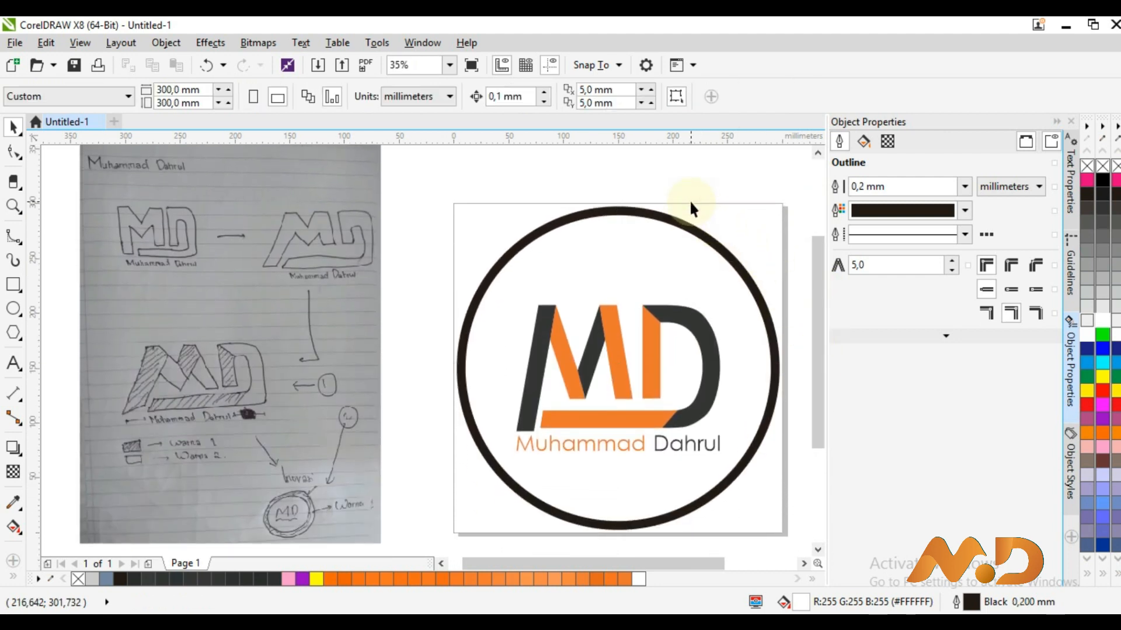
{"action": "left_click", "coordinate": [653, 219]}
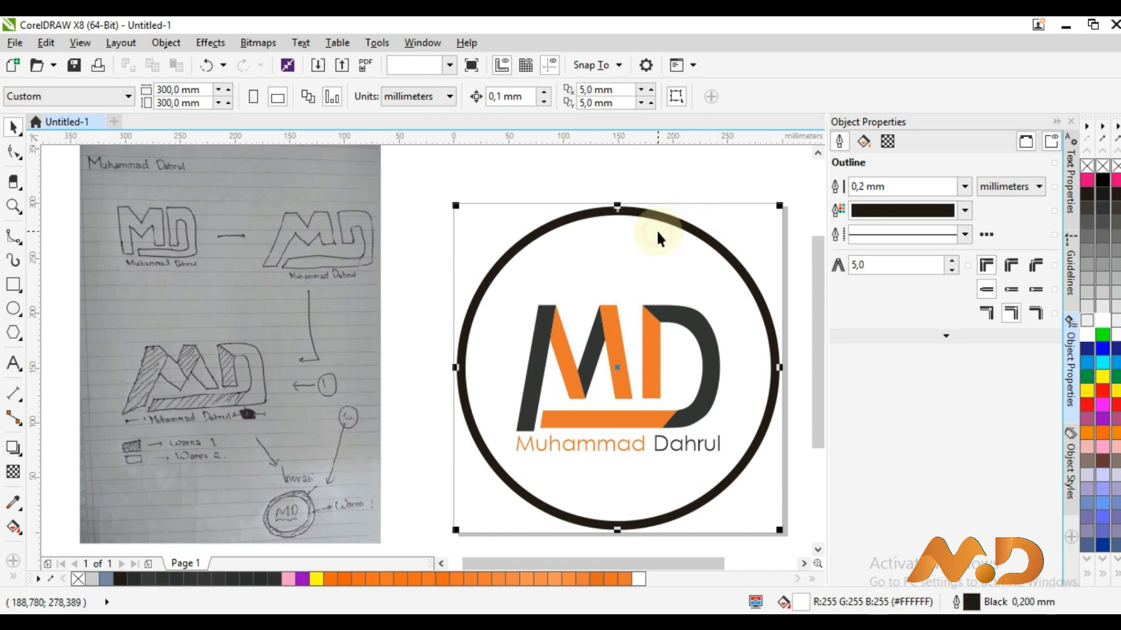
{"action": "left_click", "coordinate": [914, 211]}
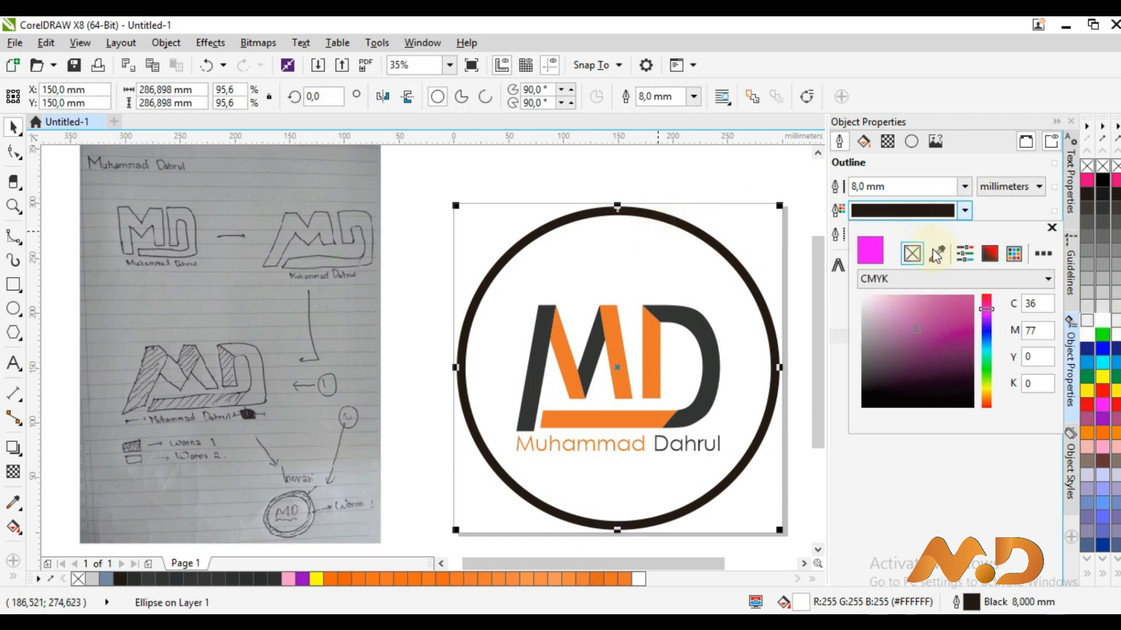
{"action": "left_click", "coordinate": [712, 338]}
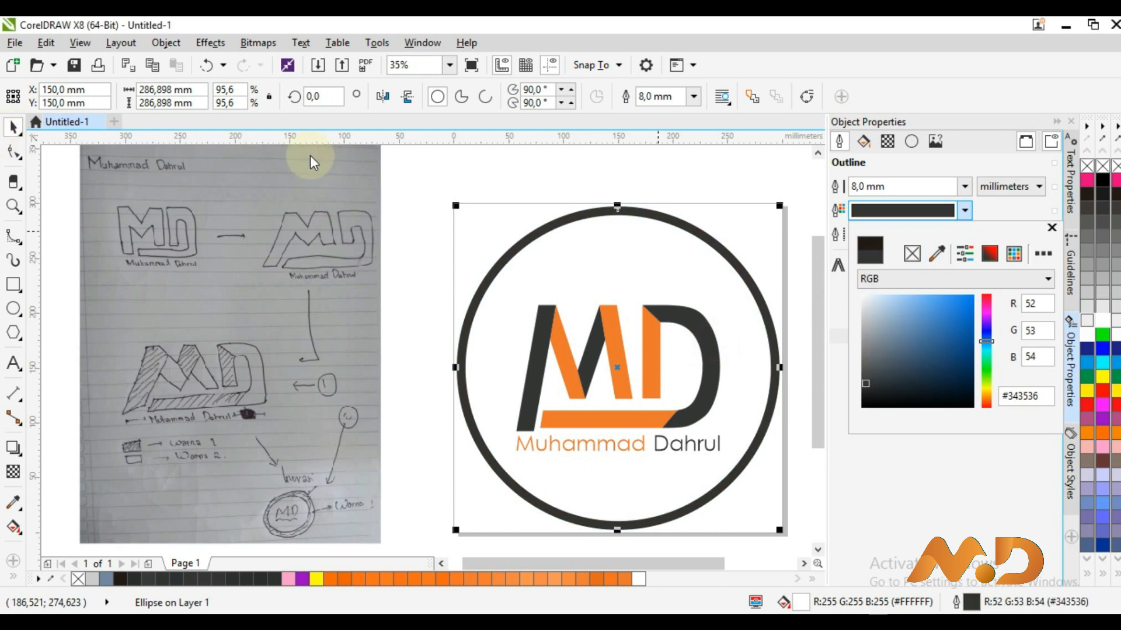
{"action": "left_click", "coordinate": [444, 198]}
{"action": "left_click", "coordinate": [443, 198]}
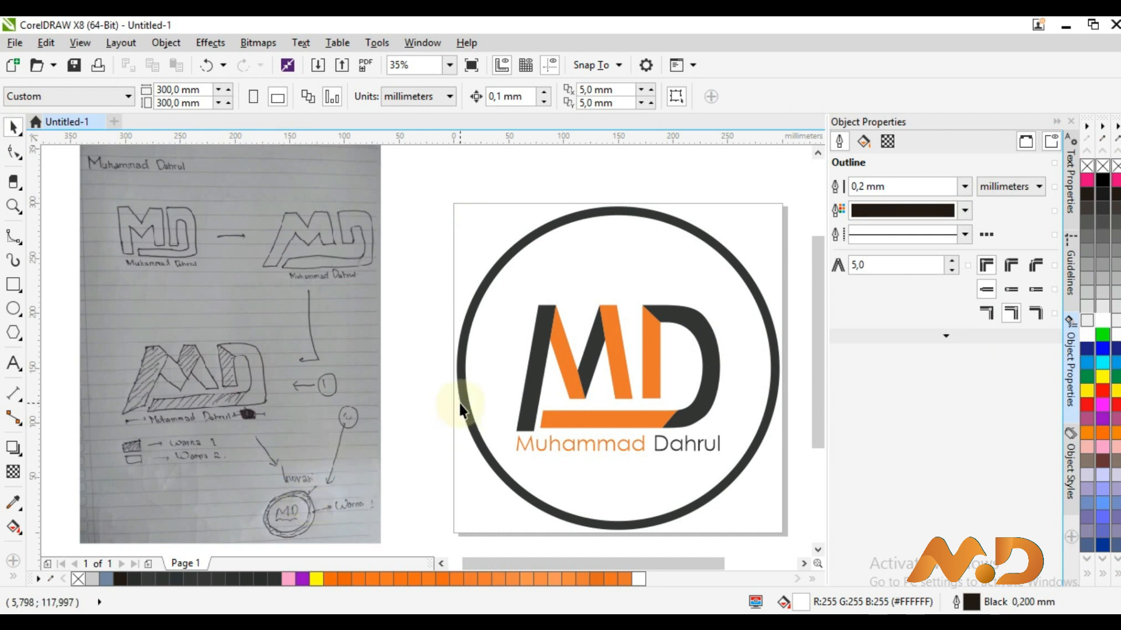
{"action": "left_click", "coordinate": [325, 333]}
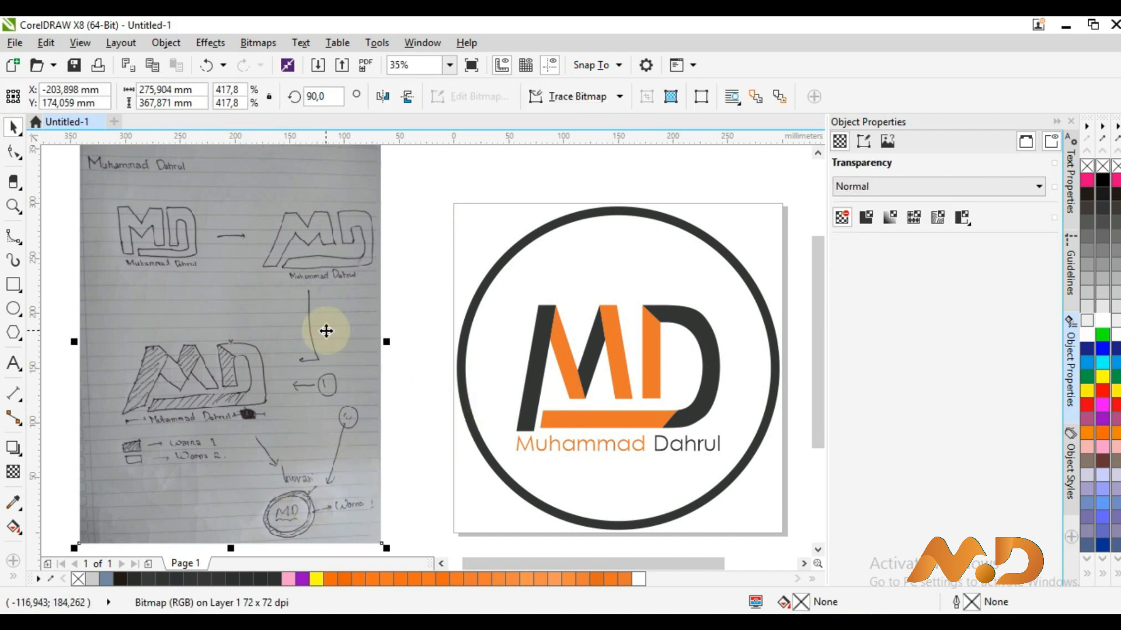
Delete the scanned sketch and zoom in on the lower half of the logo
{"action": "key", "text": "Delete"}
{"action": "left_click", "coordinate": [449, 65]}
{"action": "left_click", "coordinate": [446, 83]}
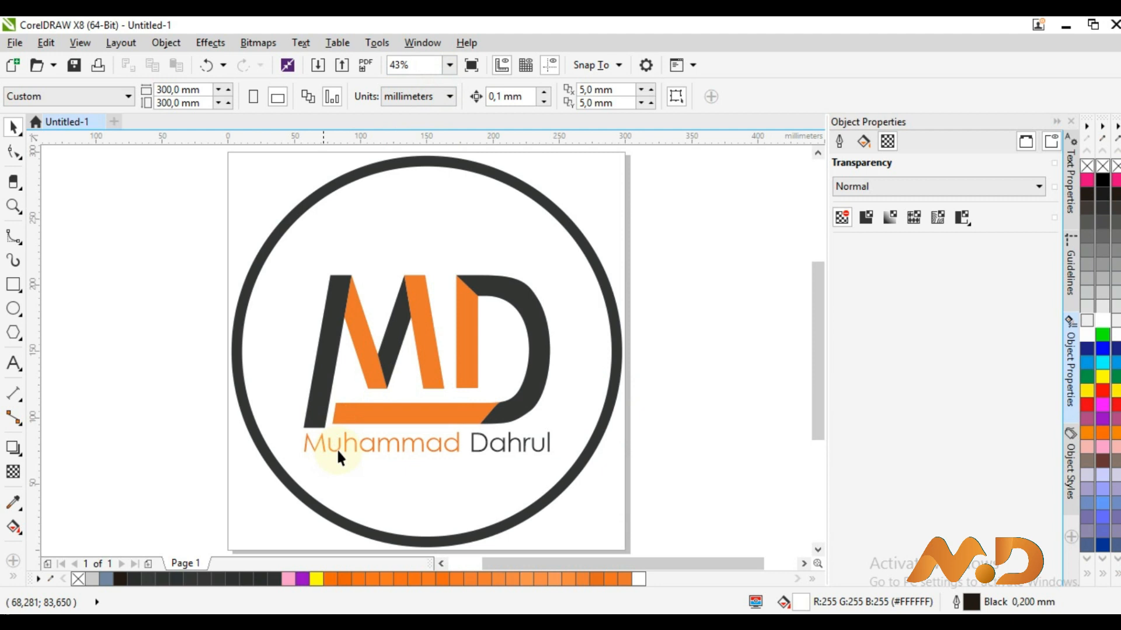
{"action": "key", "text": "z"}
{"action": "left_click_drag", "start_coordinate": [231, 405], "coordinate": [612, 517]}
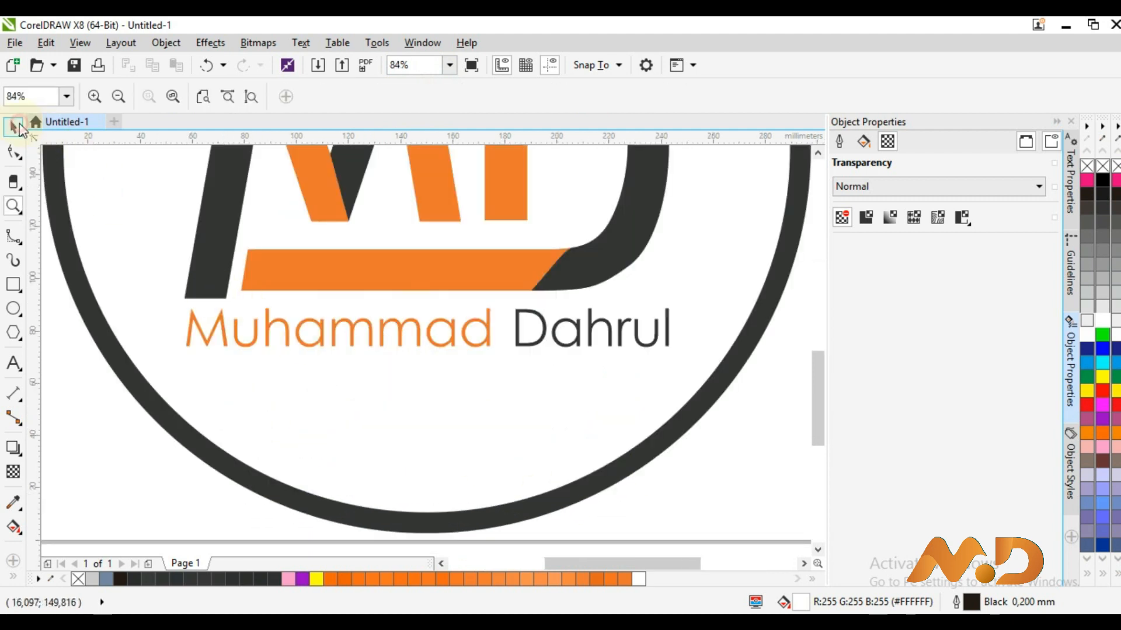
{"action": "left_click", "coordinate": [12, 125]}
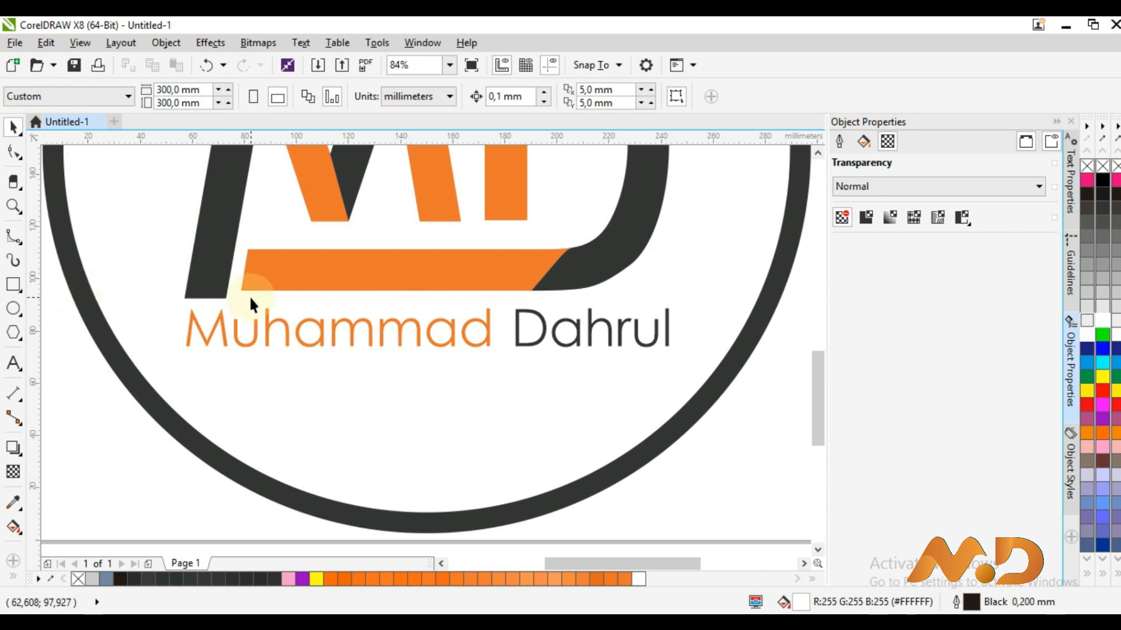
{"action": "left_click", "coordinate": [275, 328]}
{"action": "left_click_drag", "start_coordinate": [274, 327], "coordinate": [455, 325]}
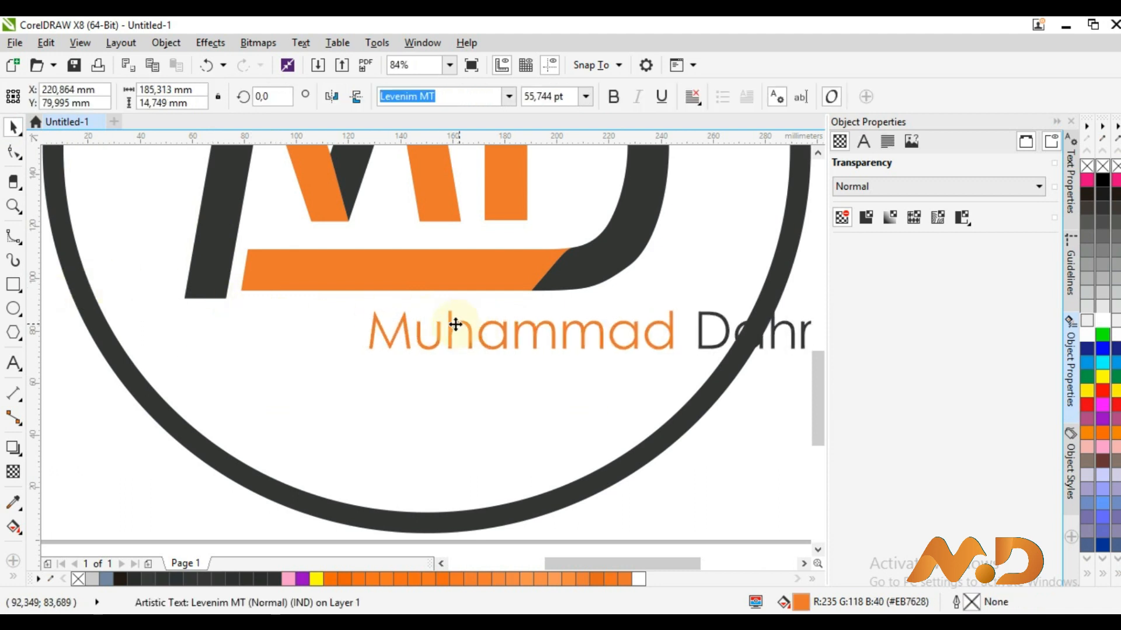
{"action": "left_click", "coordinate": [201, 292]}
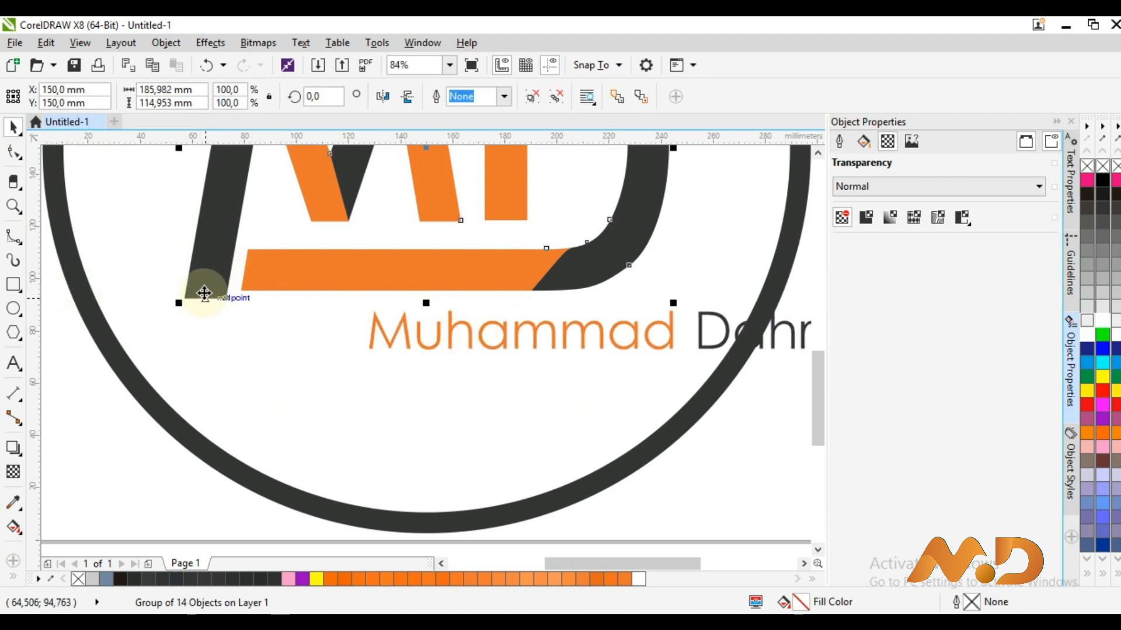
{"action": "left_click", "coordinate": [541, 99]}
{"action": "left_click", "coordinate": [188, 298]}
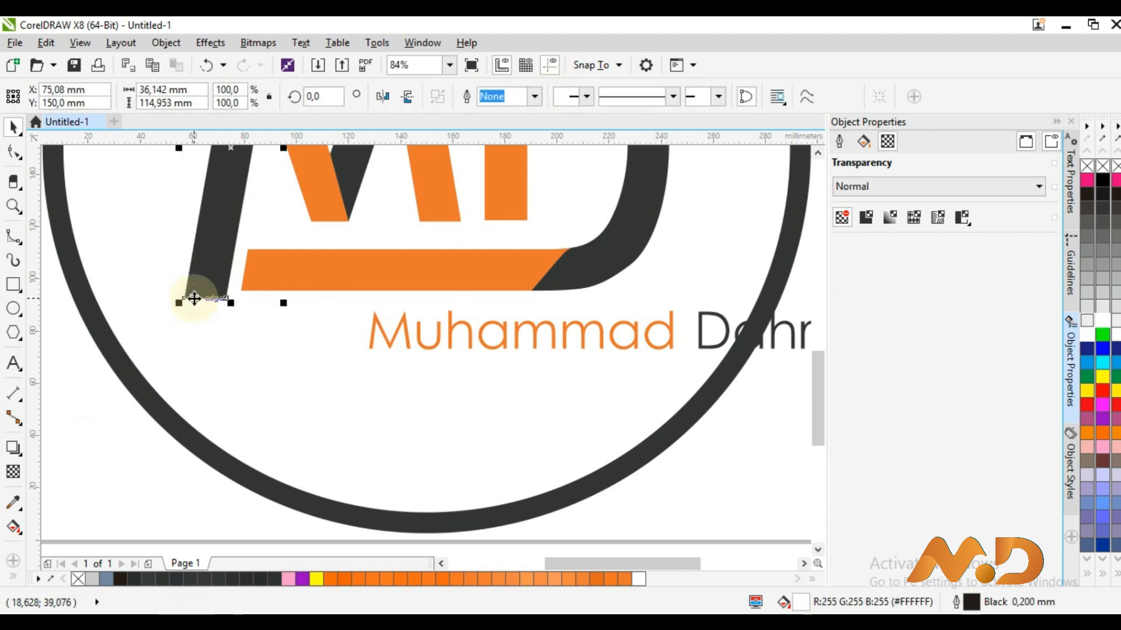
Stretch the M's dark left stroke down toward the ring by dragging its bottom nodes
{"action": "double_click", "coordinate": [221, 299]}
{"action": "left_click_drag", "start_coordinate": [104, 274], "coordinate": [105, 274]}
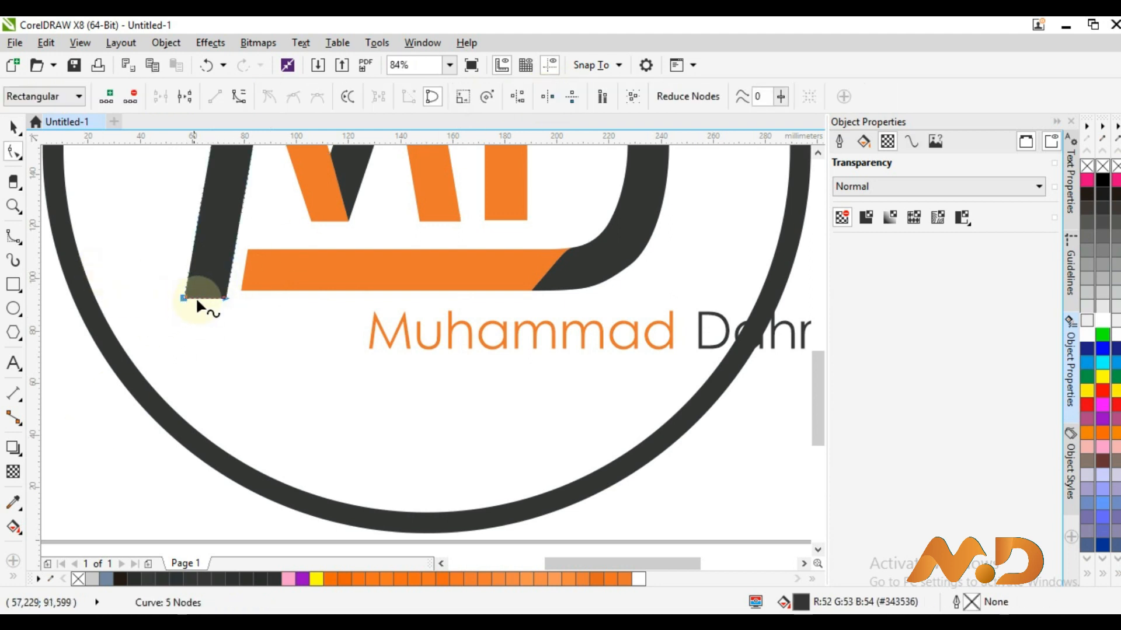
{"action": "left_click_drag", "start_coordinate": [200, 296], "coordinate": [180, 416]}
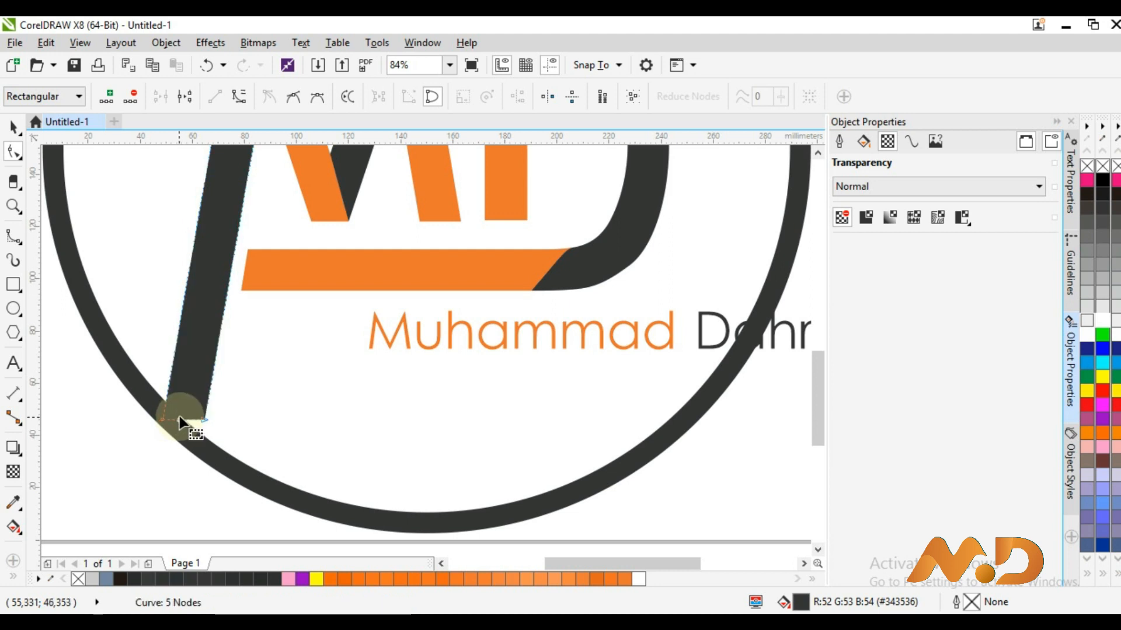
{"action": "left_click", "coordinate": [14, 127]}
Pull the stroke's corner node down onto the ring up close, then zoom back out
{"action": "key", "text": "z"}
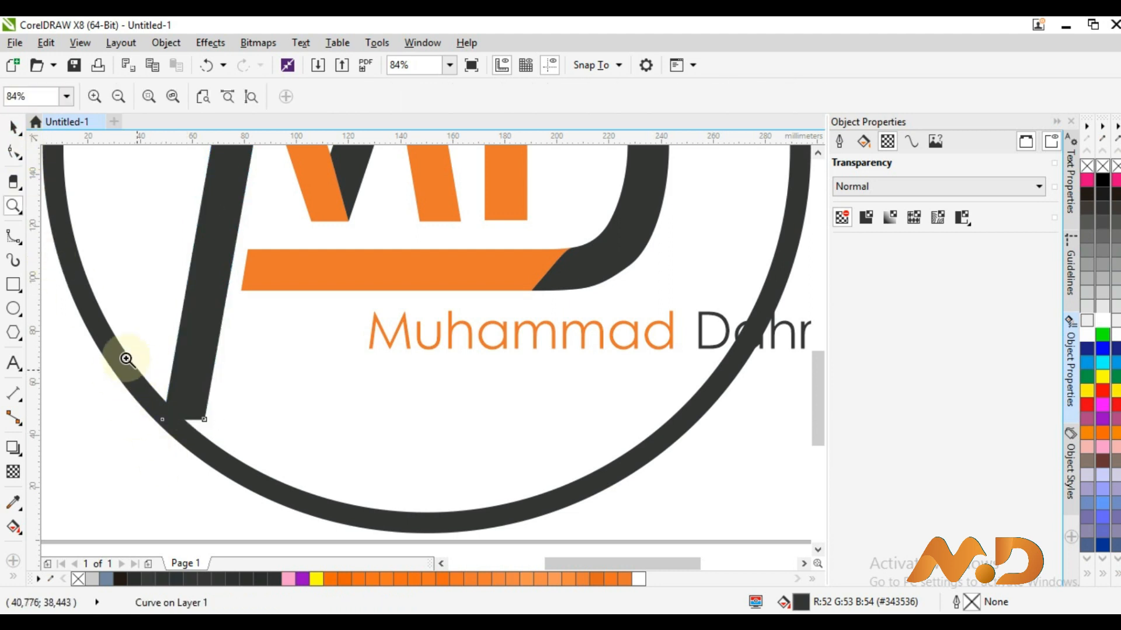
{"action": "left_click_drag", "start_coordinate": [292, 510], "coordinate": [137, 369]}
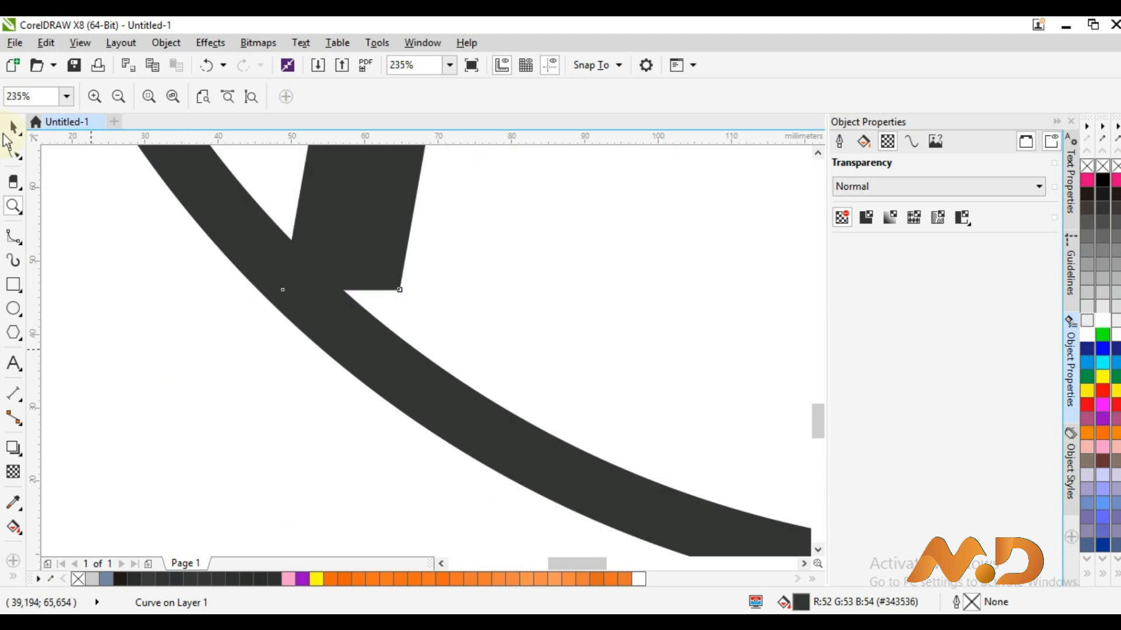
{"action": "left_click", "coordinate": [13, 152]}
{"action": "left_click_drag", "start_coordinate": [397, 287], "coordinate": [390, 339]}
{"action": "key", "text": "z"}
{"action": "right_click", "coordinate": [435, 255]}
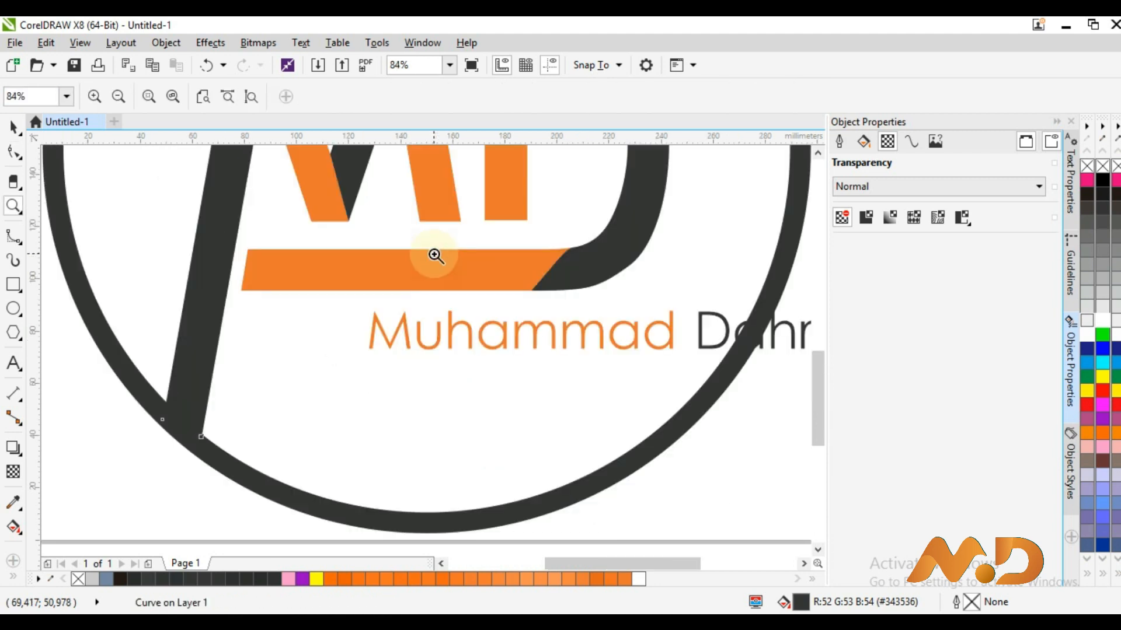
{"action": "right_click", "coordinate": [435, 255]}
{"action": "left_click", "coordinate": [13, 126]}
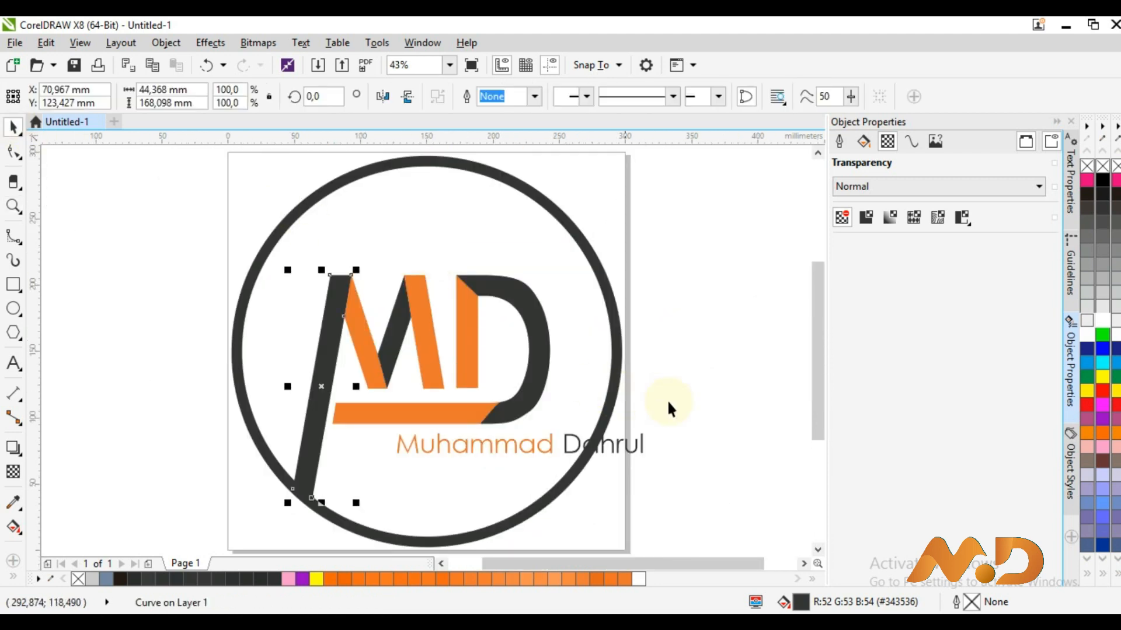
{"action": "left_click", "coordinate": [626, 450]}
Move the name under the orange bar, add a vertical guideline, and group the logo pieces
{"action": "left_click_drag", "start_coordinate": [626, 450], "coordinate": [560, 448]}
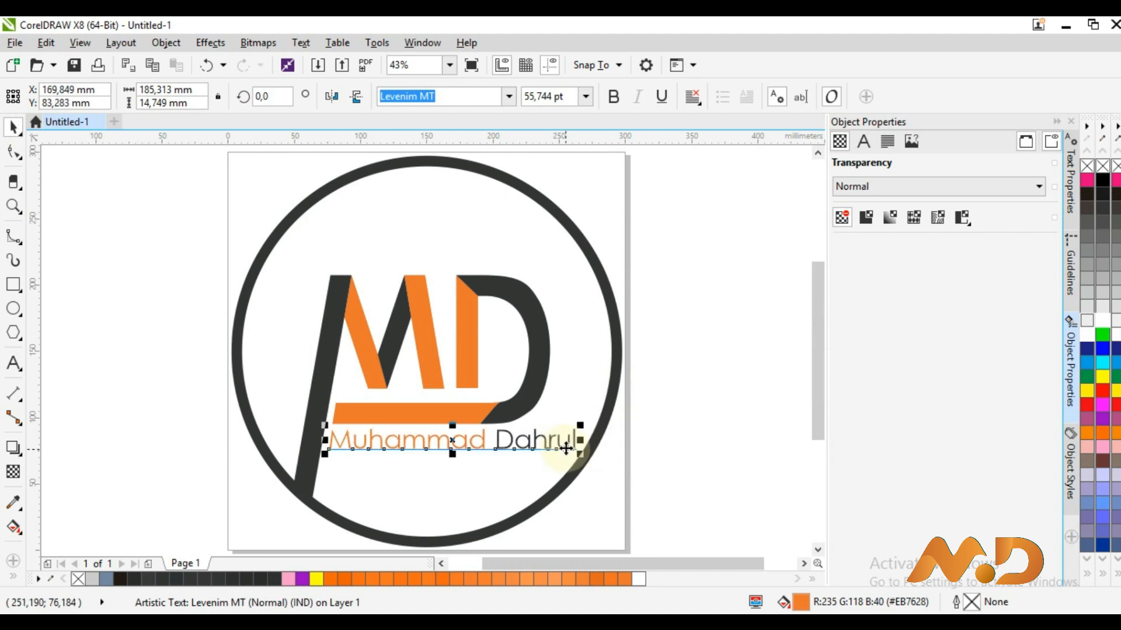
{"action": "left_click_drag", "start_coordinate": [36, 408], "coordinate": [554, 424]}
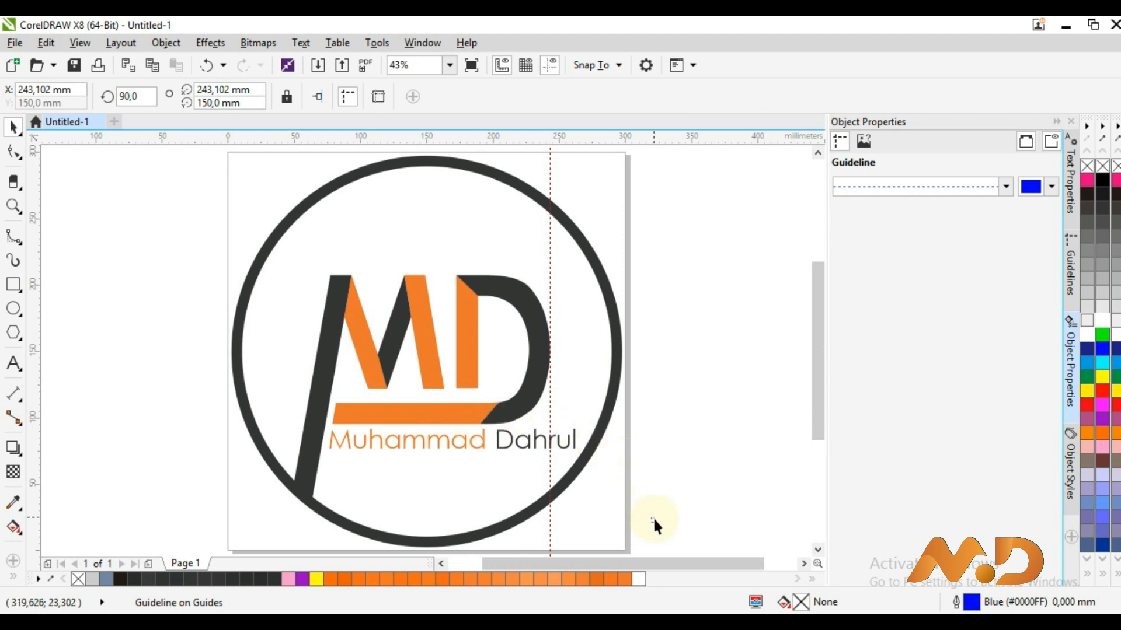
{"action": "left_click_drag", "start_coordinate": [653, 516], "coordinate": [419, 395]}
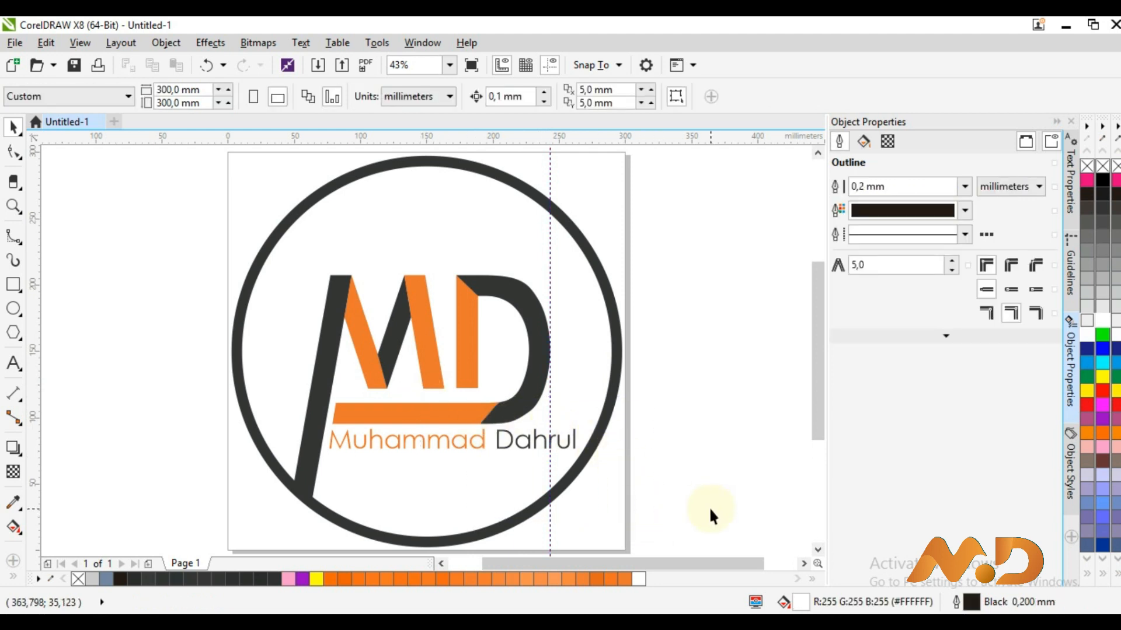
{"action": "left_click_drag", "start_coordinate": [702, 532], "coordinate": [228, 243]}
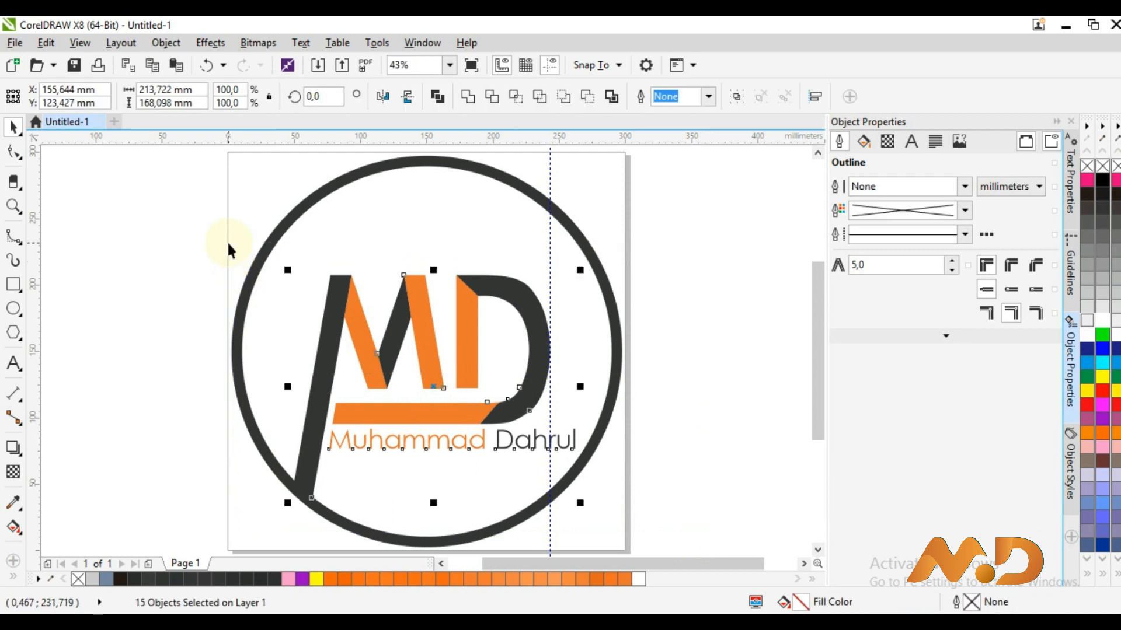
{"action": "key", "text": "ctrl+g"}
Undo and redo recent changes to restore the name's position beneath the orange bar
{"action": "key", "text": "ctrl+z"}
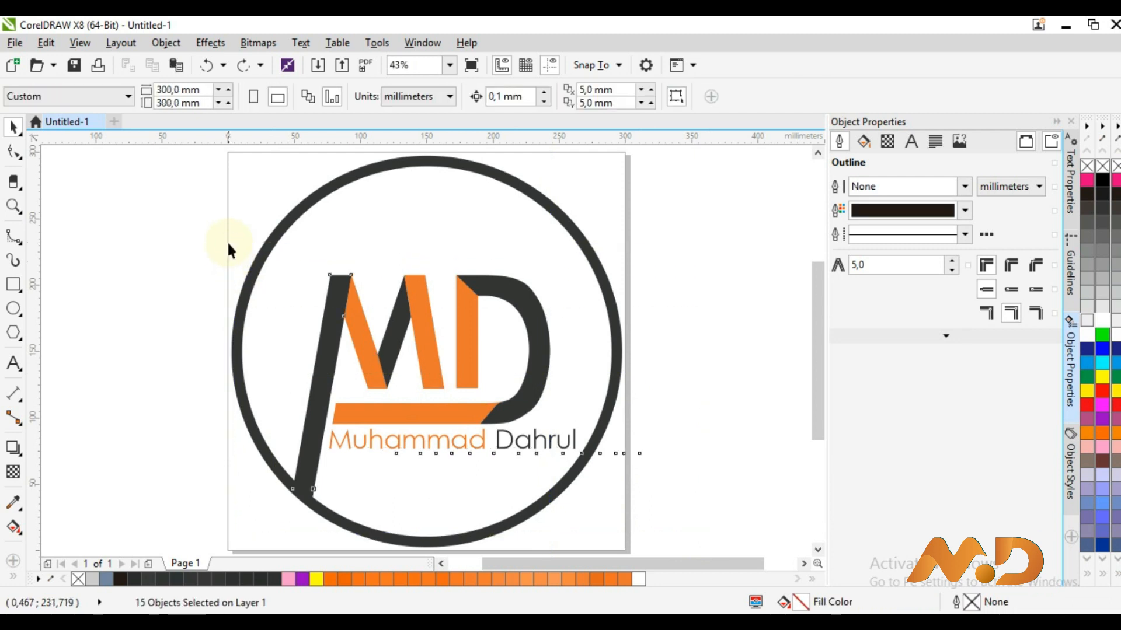
{"action": "key", "text": "ctrl+z"}
{"action": "key", "text": "ctrl+z"}
{"action": "key", "text": "ctrl+z"}
{"action": "key", "text": "ctrl+z"}
{"action": "key", "text": "ctrl+shift+z"}
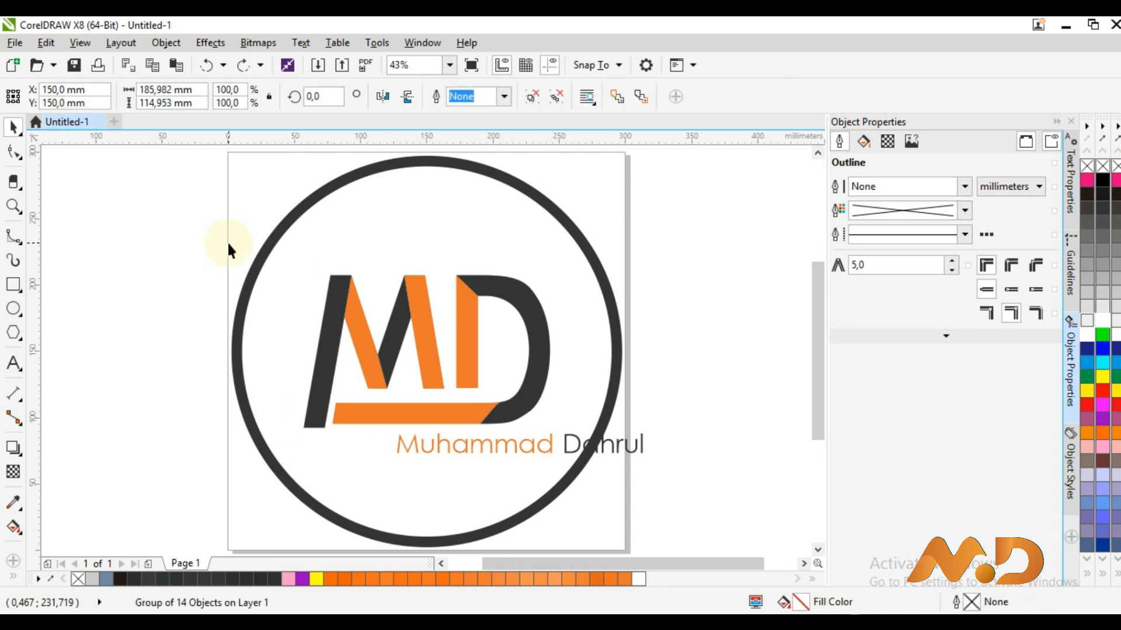
{"action": "key", "text": "ctrl+z"}
{"action": "key", "text": "ctrl+z"}
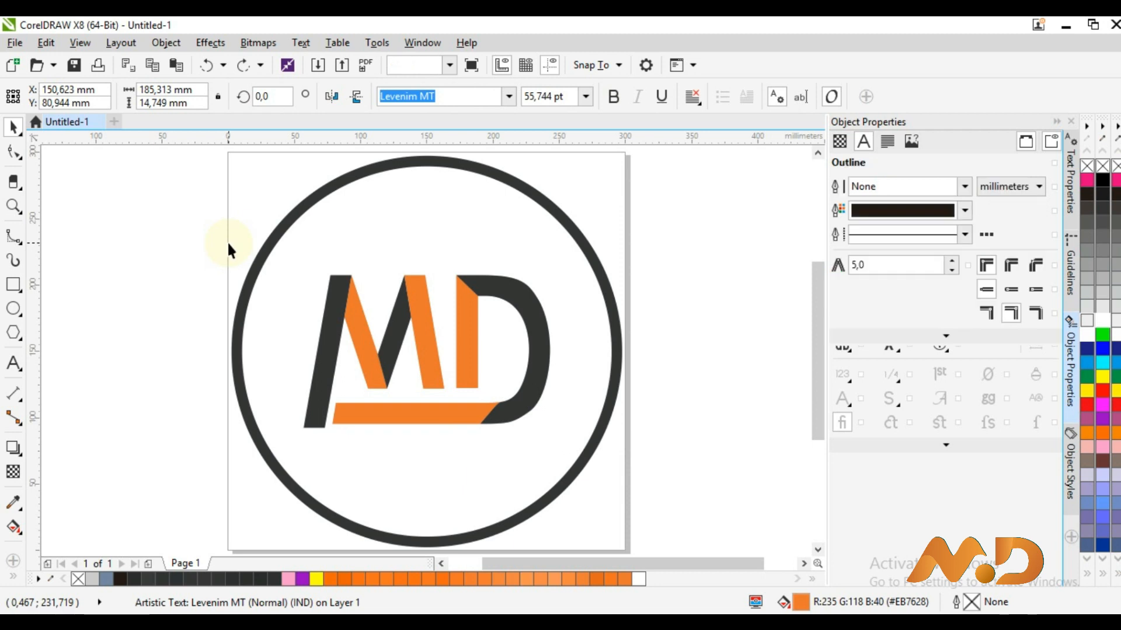
{"action": "key", "text": "ctrl+shift+z"}
{"action": "left_click_drag", "start_coordinate": [228, 247], "coordinate": [671, 472]}
{"action": "key", "text": "ctrl+z"}
{"action": "key", "text": "ctrl+shift+z"}
{"action": "key", "text": "ctrl+shift+z"}
{"action": "key", "text": "ctrl+shift+z"}
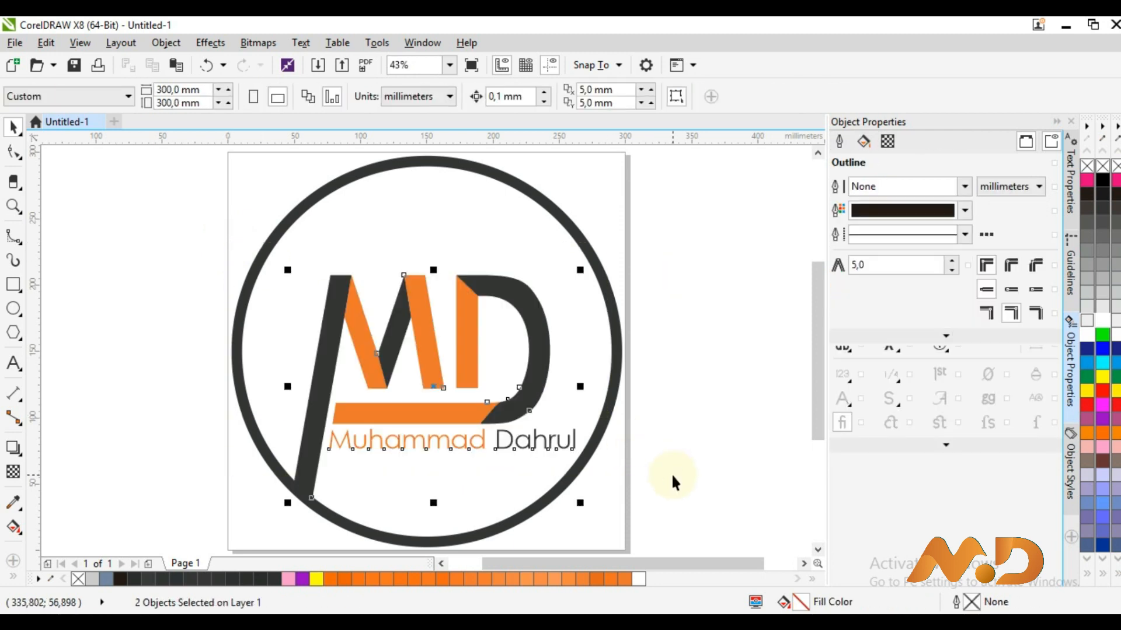
{"action": "left_click", "coordinate": [671, 473]}
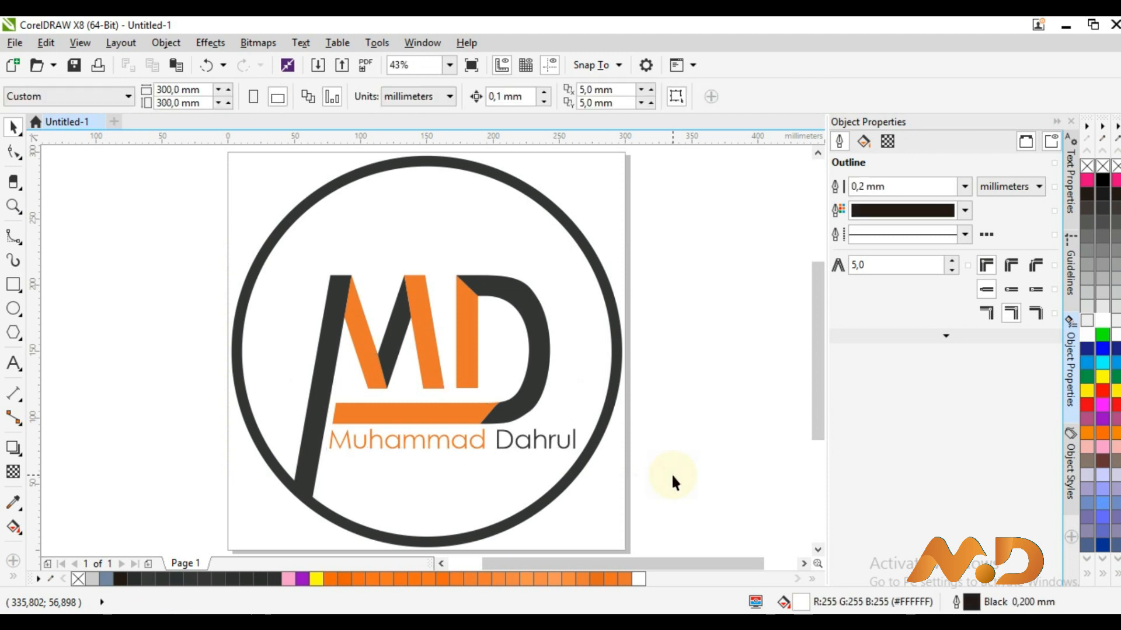
Scale the name text down to 50.001 pt so its right end meets the vertical guideline
{"action": "left_click", "coordinate": [556, 444]}
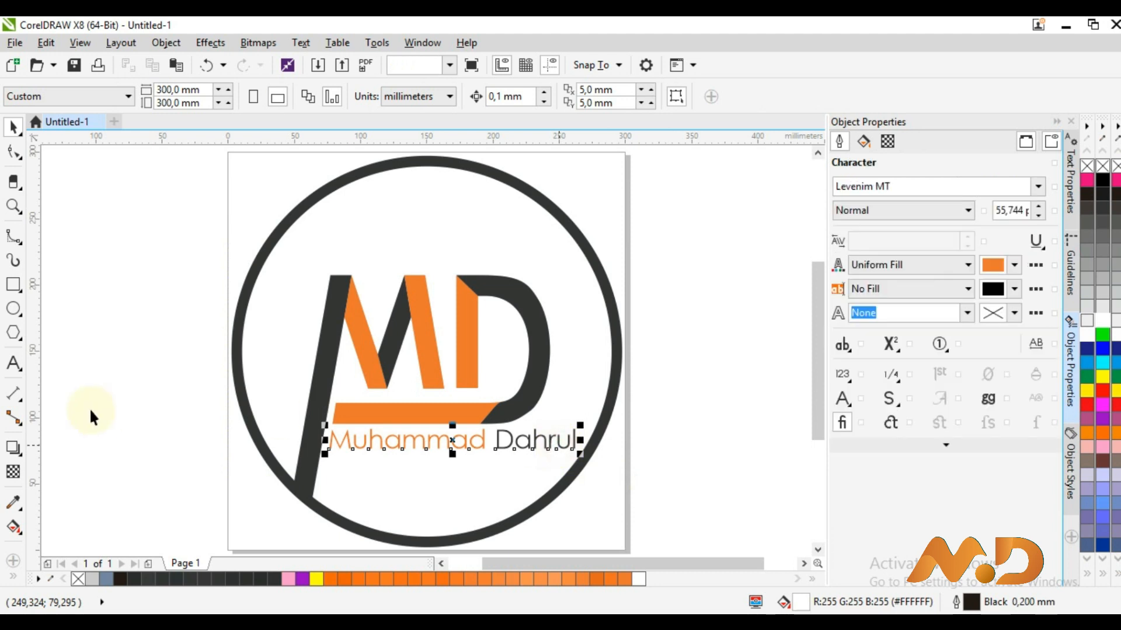
{"action": "left_click", "coordinate": [577, 442]}
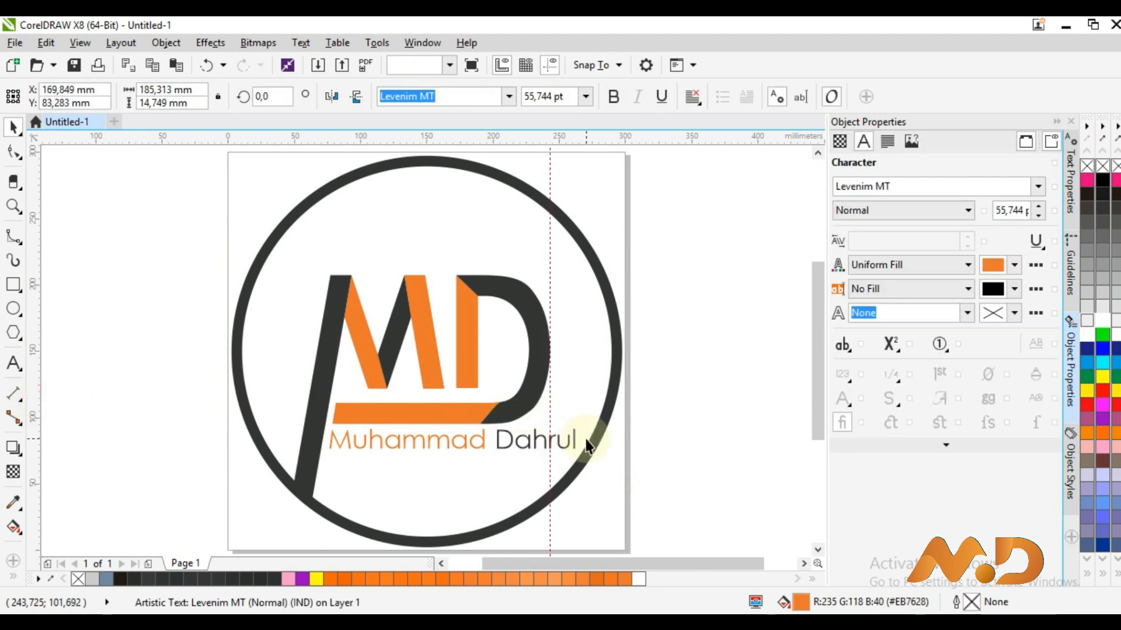
{"action": "left_click", "coordinate": [578, 446]}
{"action": "left_click_drag", "start_coordinate": [580, 449], "coordinate": [566, 457]}
{"action": "key", "text": "z"}
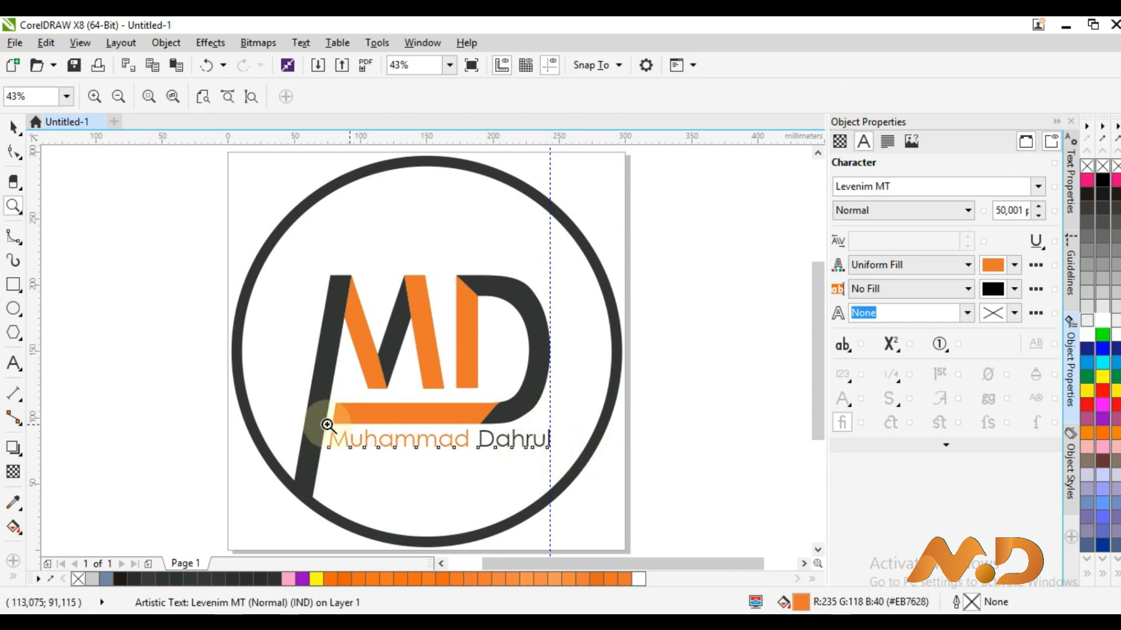
{"action": "left_click_drag", "start_coordinate": [229, 407], "coordinate": [537, 470]}
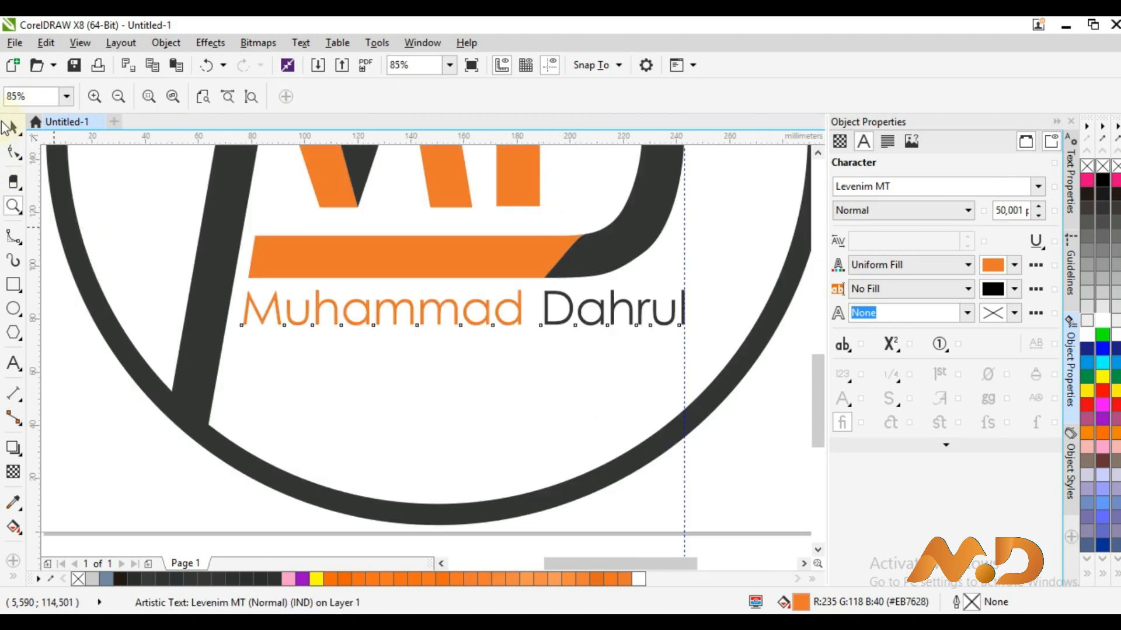
{"action": "left_click", "coordinate": [11, 127]}
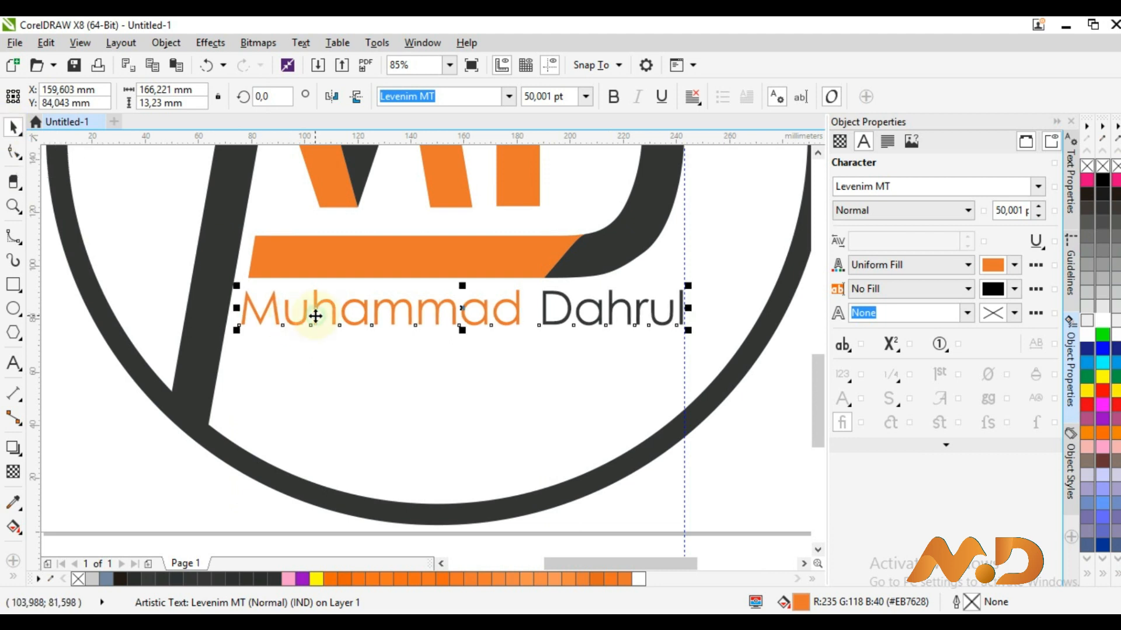
{"action": "right_click", "coordinate": [316, 316]}
Convert the name text to curves, checking its nodes close up
{"action": "left_click", "coordinate": [378, 304]}
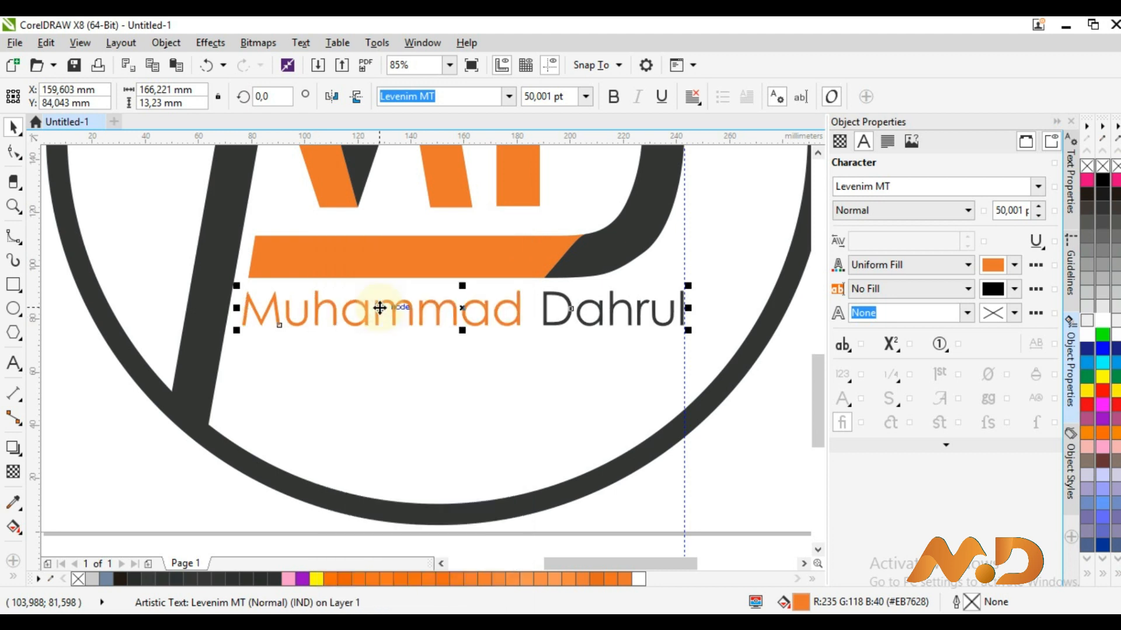
{"action": "key", "text": "z"}
{"action": "left_click_drag", "start_coordinate": [176, 242], "coordinate": [432, 403]}
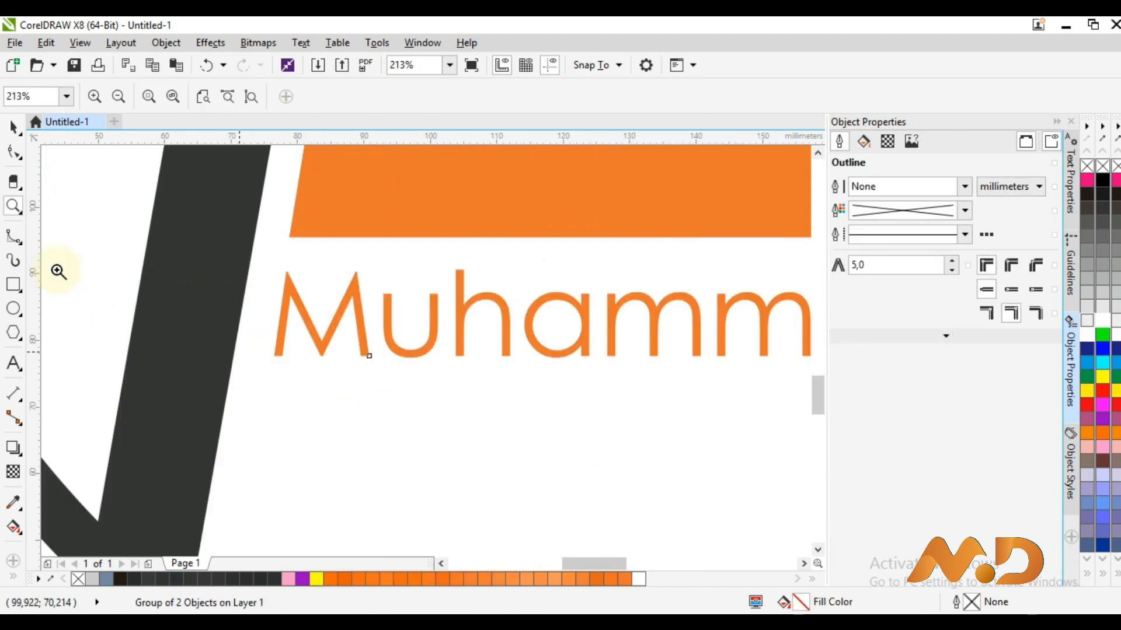
{"action": "left_click", "coordinate": [13, 151]}
{"action": "left_click", "coordinate": [280, 349]}
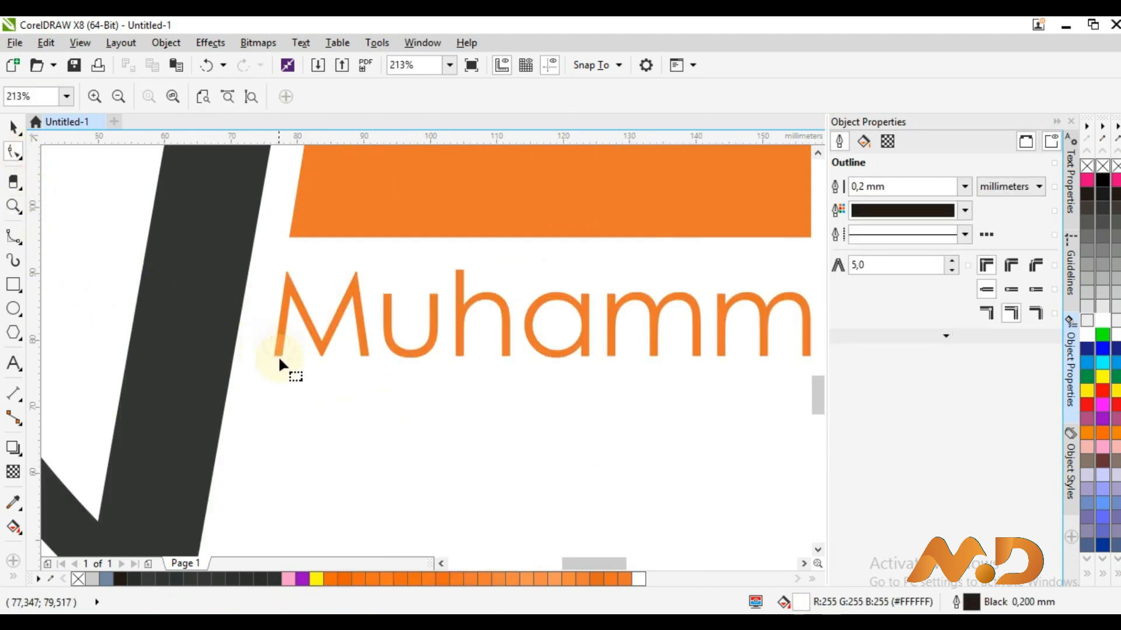
{"action": "left_click", "coordinate": [13, 125]}
{"action": "left_click", "coordinate": [303, 336]}
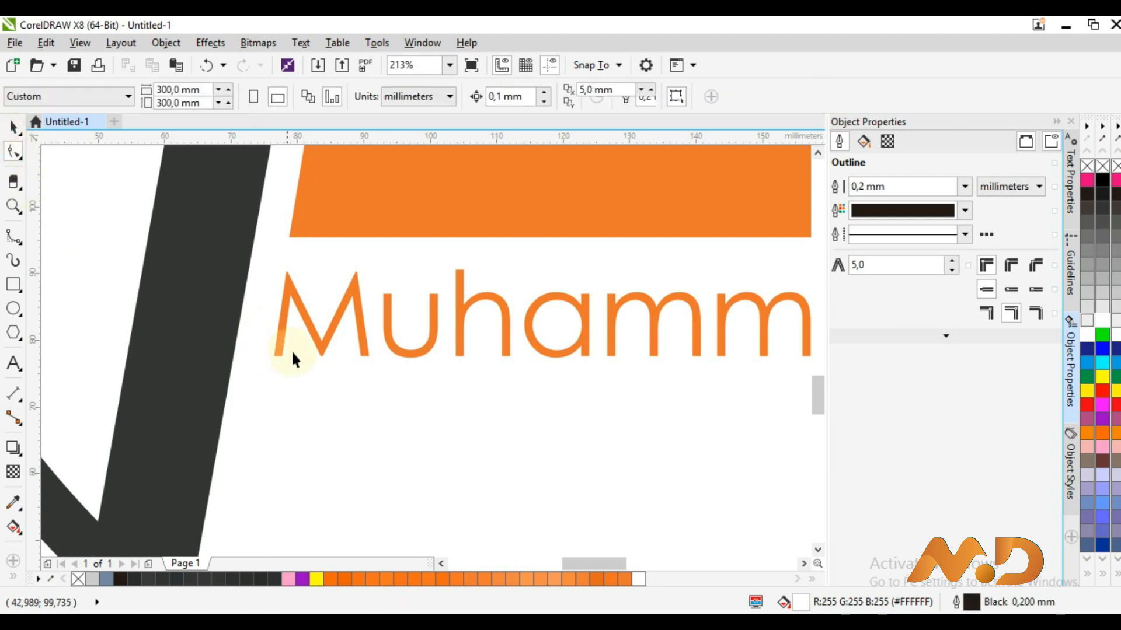
{"action": "left_click", "coordinate": [309, 334]}
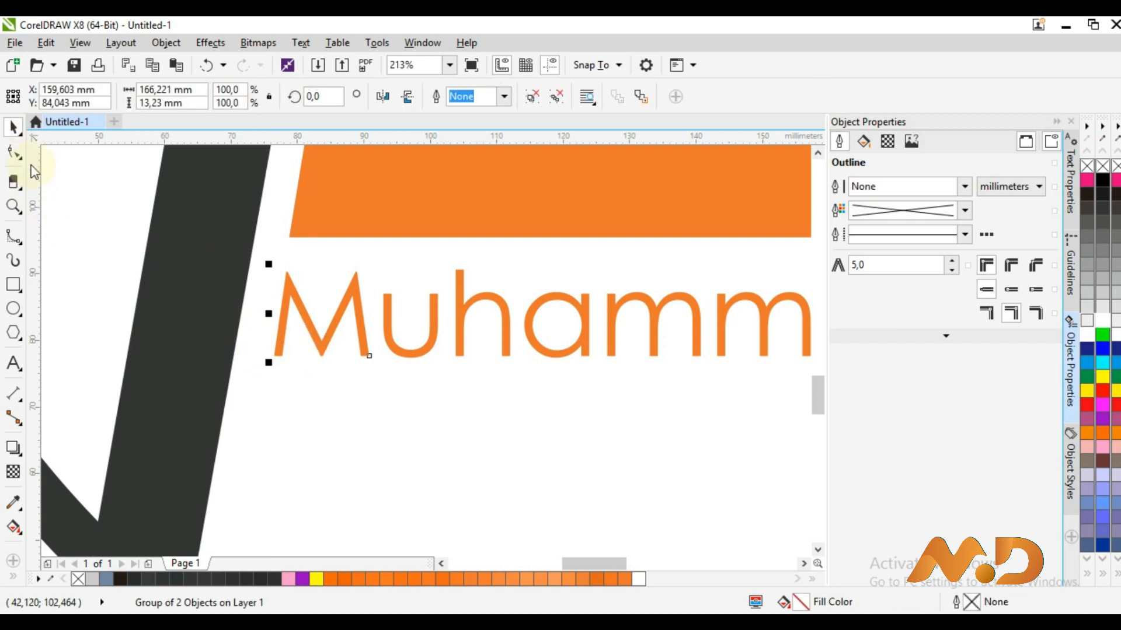
{"action": "left_click", "coordinate": [13, 151]}
{"action": "left_click", "coordinate": [230, 274]}
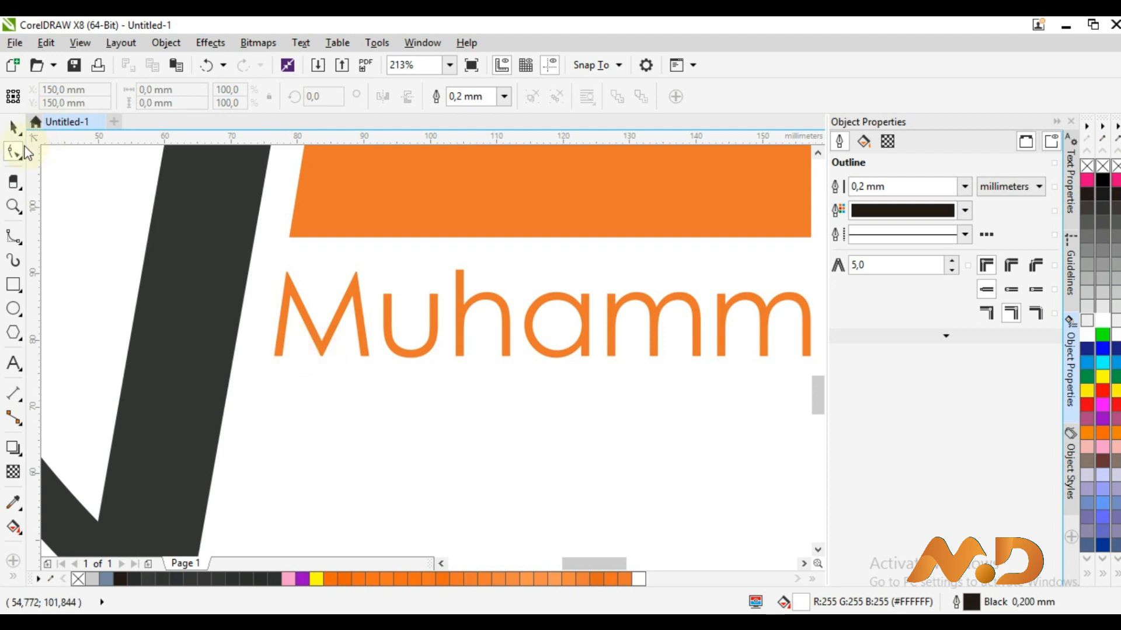
{"action": "left_click", "coordinate": [13, 126]}
{"action": "right_click", "coordinate": [302, 313]}
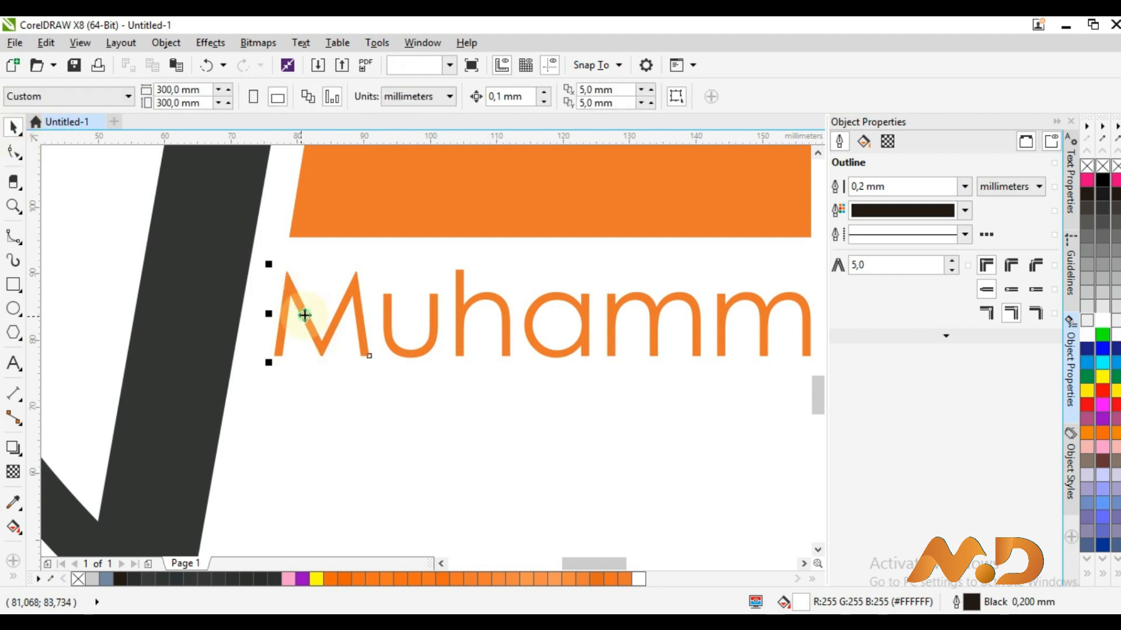
{"action": "left_click", "coordinate": [384, 232]}
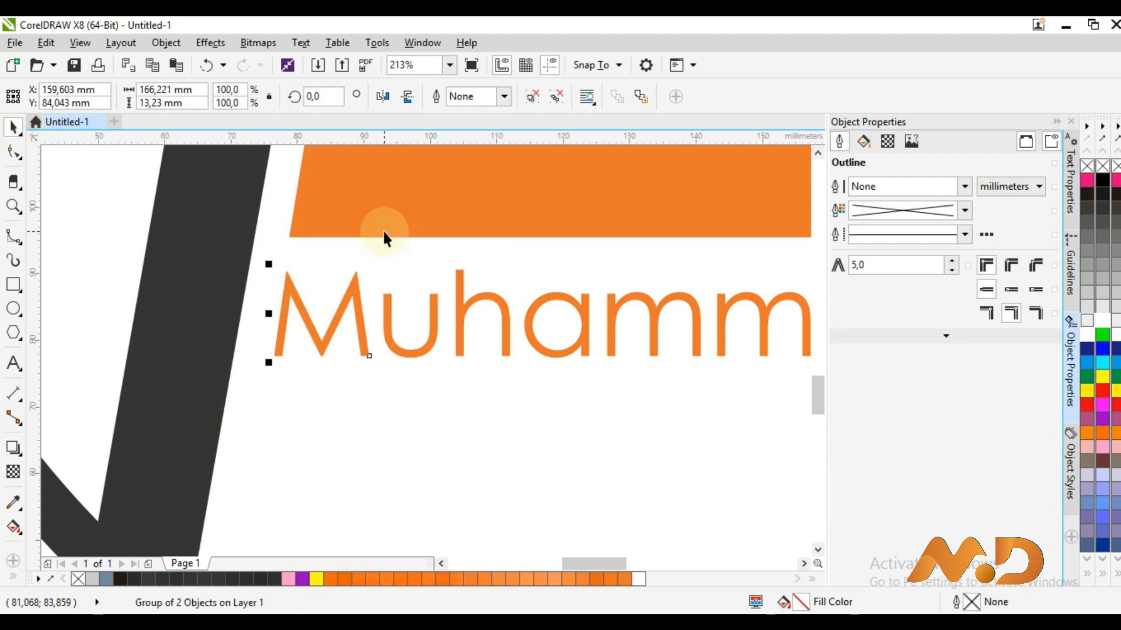
Zoom out from 213% to 43% to see the whole logo, ring and name
{"action": "left_click", "coordinate": [13, 151]}
{"action": "left_click", "coordinate": [280, 347]}
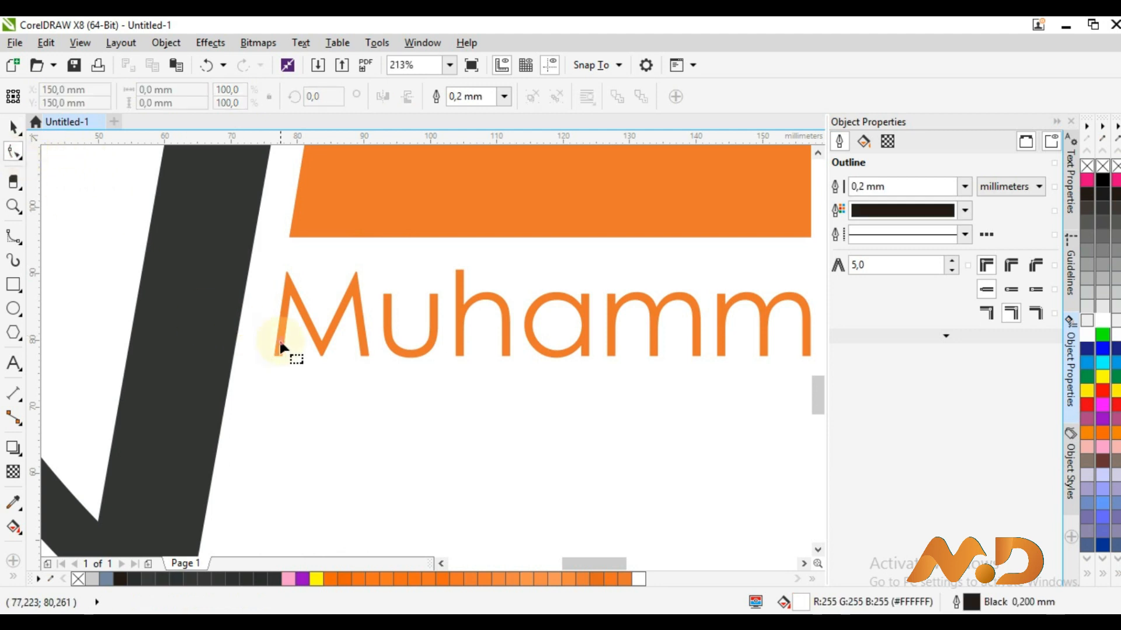
{"action": "left_click", "coordinate": [13, 126]}
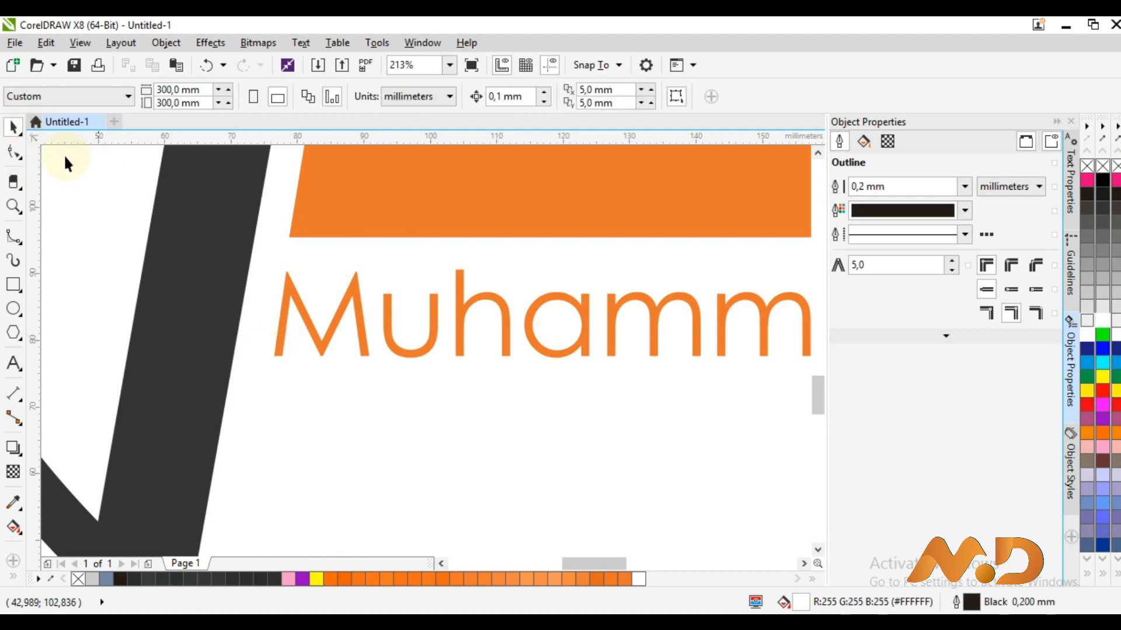
{"action": "key", "text": "z"}
{"action": "scroll", "coordinate": [255, 309], "scroll_direction": "down", "scroll_amount": 2}
{"action": "scroll", "coordinate": [255, 309], "scroll_direction": "down", "scroll_amount": 3}
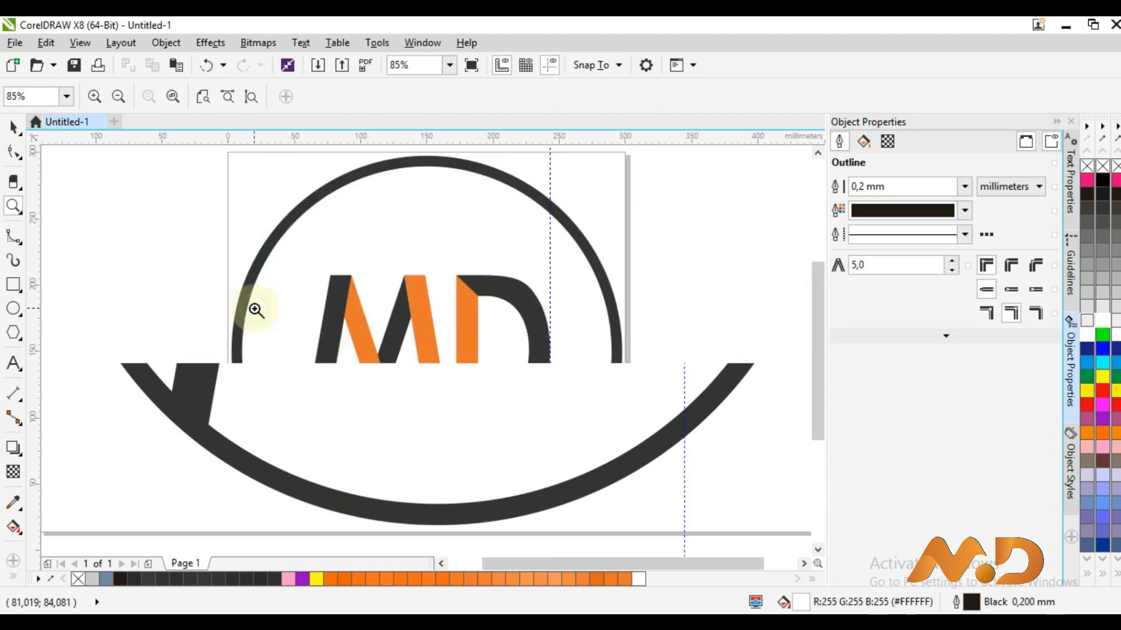
{"action": "key", "text": "space"}
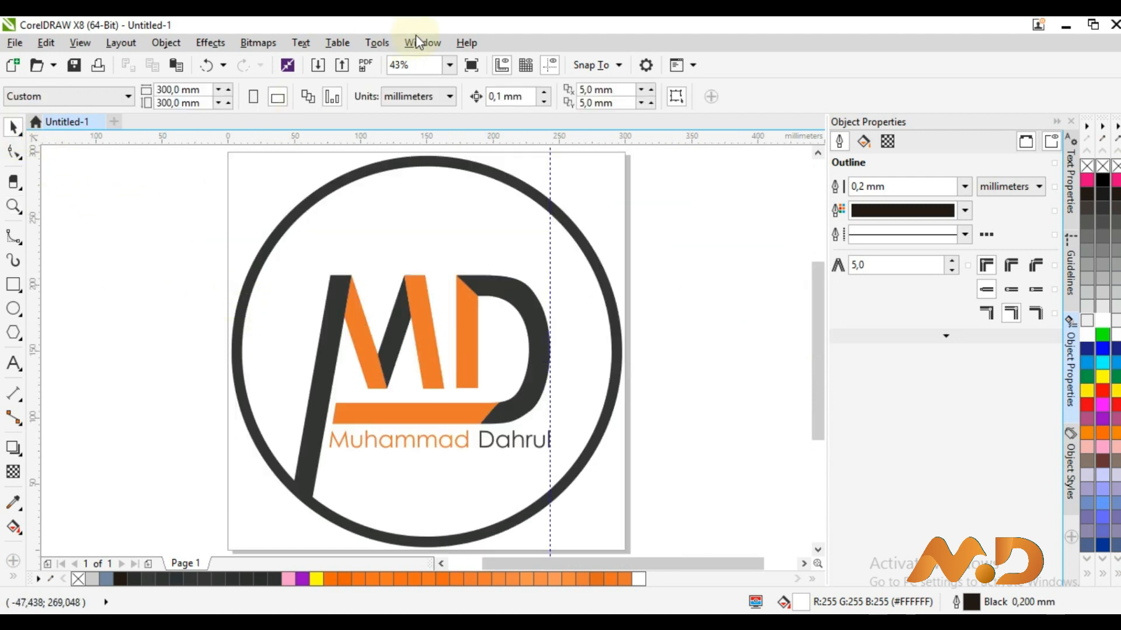
{"action": "left_click", "coordinate": [450, 65]}
{"action": "left_click", "coordinate": [445, 79]}
{"action": "left_click", "coordinate": [471, 65]}
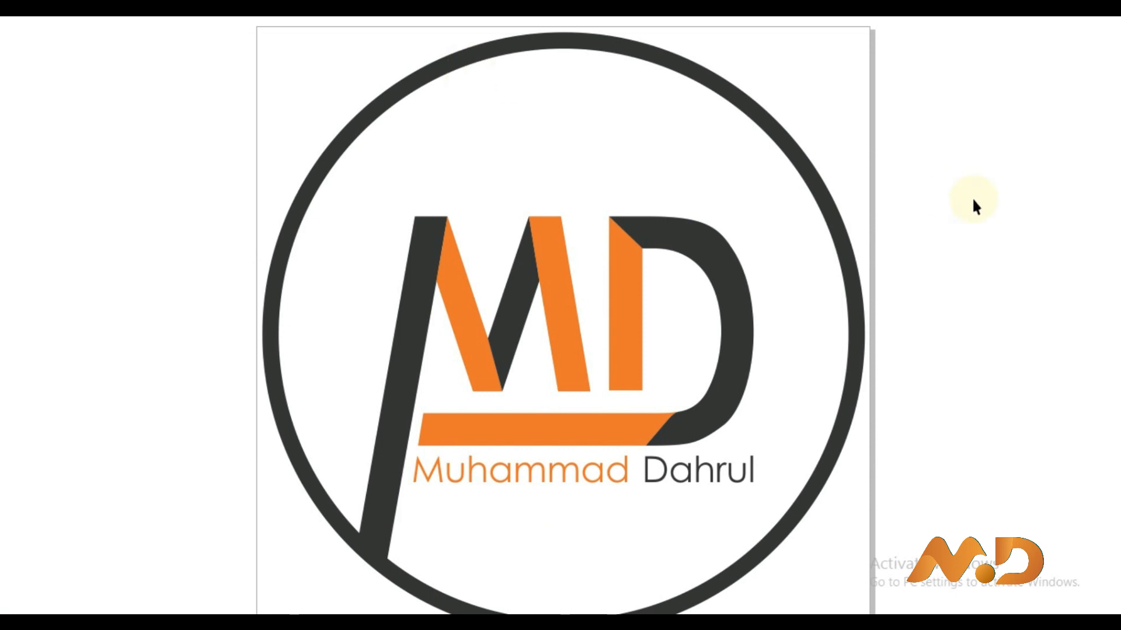
{"action": "left_click", "coordinate": [738, 212]}
{"action": "left_click", "coordinate": [13, 151]}
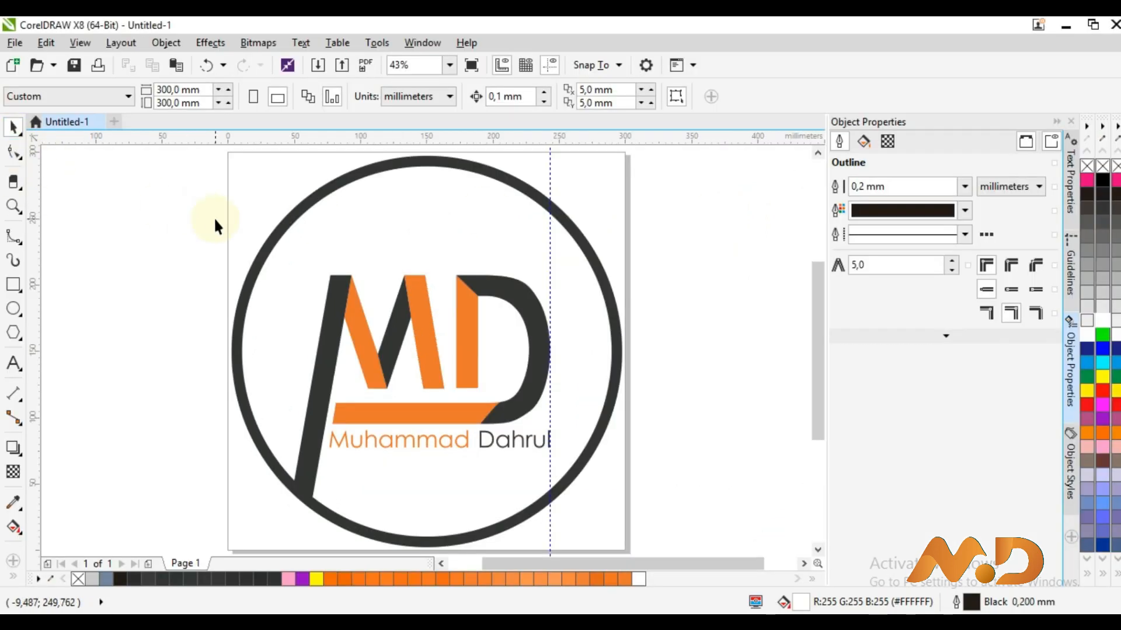
{"action": "left_click", "coordinate": [178, 89]}
Set the page width and height to 400 mm
{"action": "double_click", "coordinate": [169, 89]}
{"action": "type", "text": "40"}
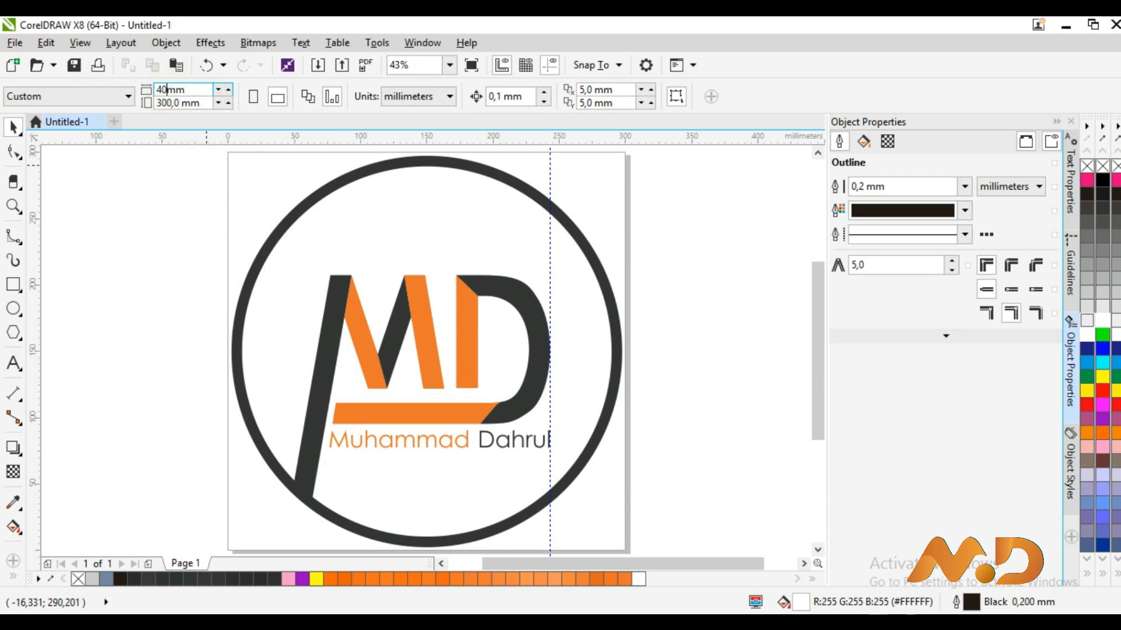
{"action": "type", "text": "0"}
{"action": "key", "text": "Return"}
{"action": "double_click", "coordinate": [172, 102]}
{"action": "type", "text": "400"}
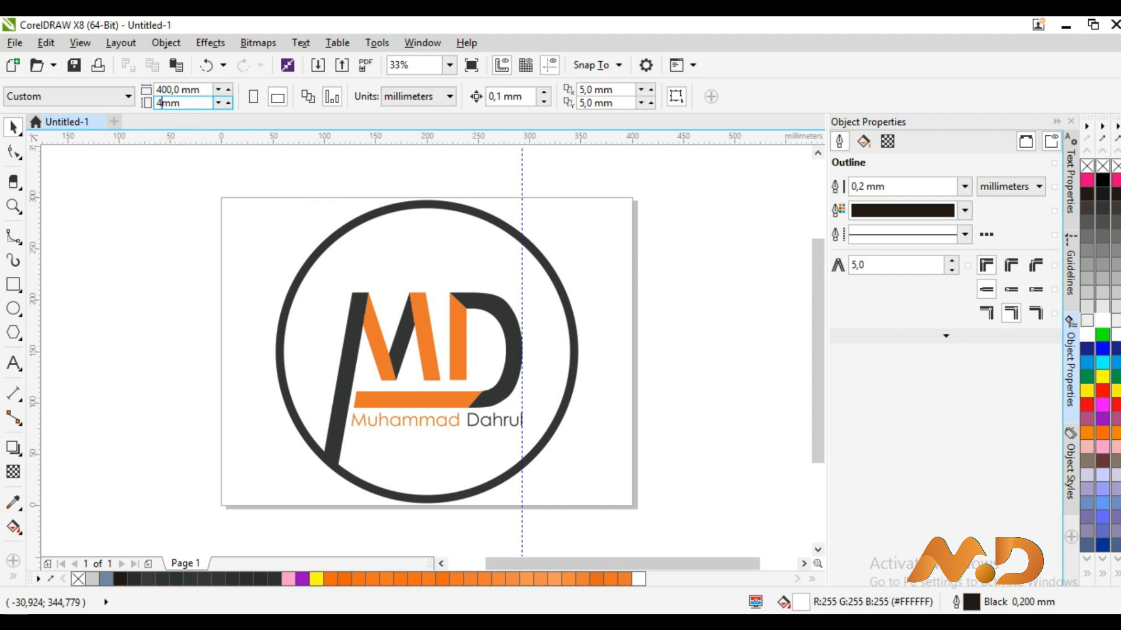
{"action": "key", "text": "Return"}
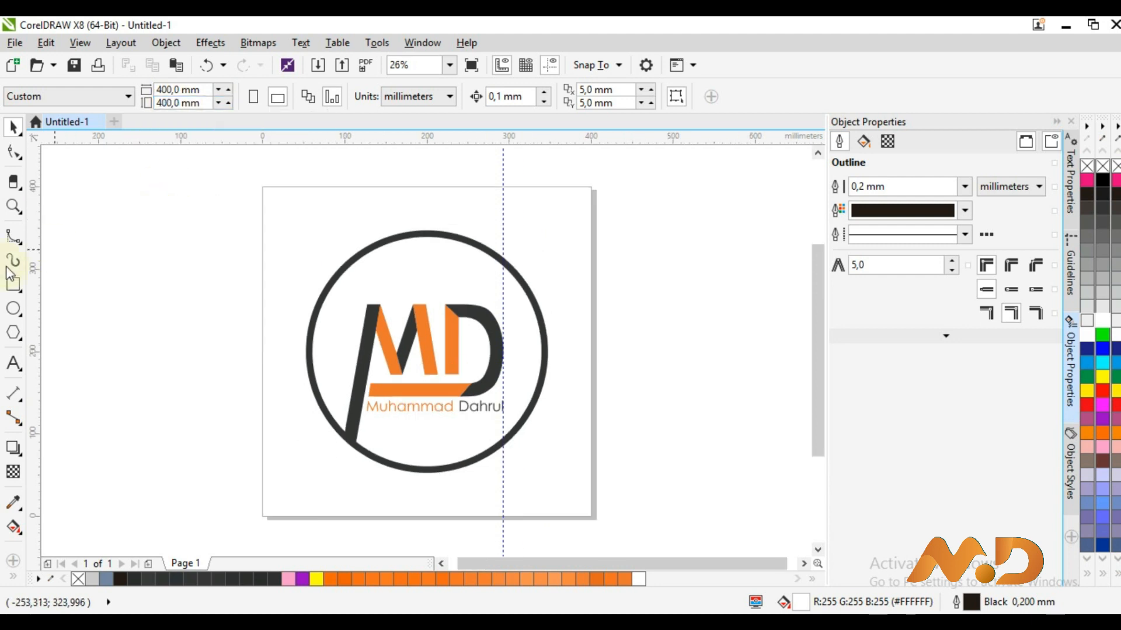
Add an outline-free page-sized rectangle and zoom to fit the whole page
{"action": "double_click", "coordinate": [12, 285]}
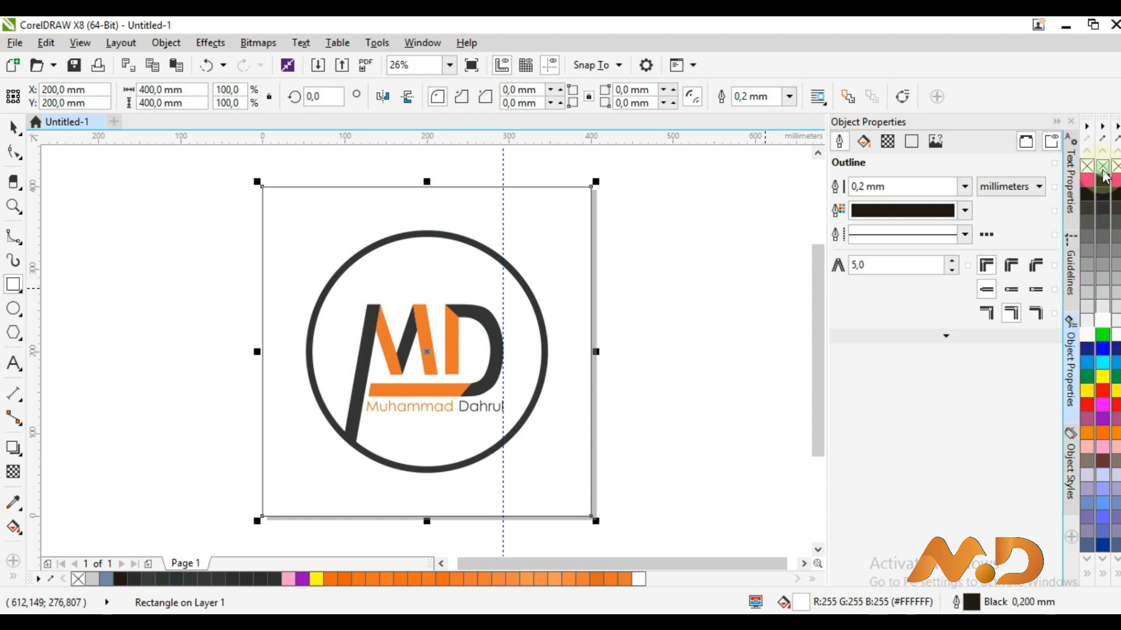
{"action": "right_click", "coordinate": [1101, 167]}
{"action": "left_click", "coordinate": [12, 126]}
{"action": "left_click", "coordinate": [84, 176]}
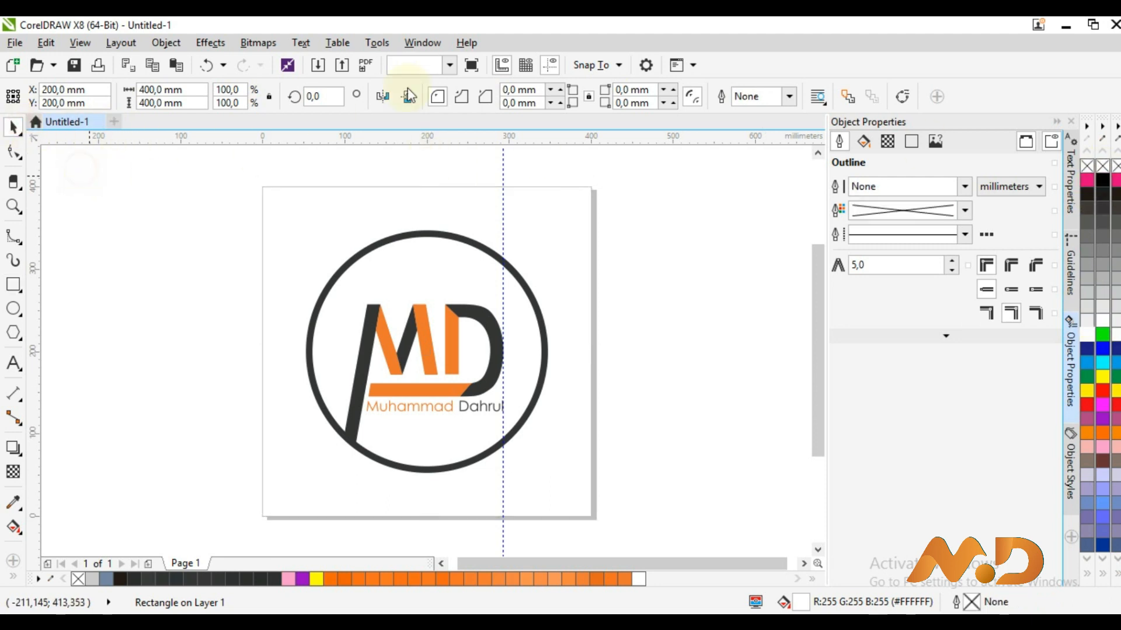
{"action": "left_click", "coordinate": [449, 65]}
{"action": "left_click", "coordinate": [449, 65]}
{"action": "left_click", "coordinate": [448, 66]}
{"action": "left_click", "coordinate": [447, 83]}
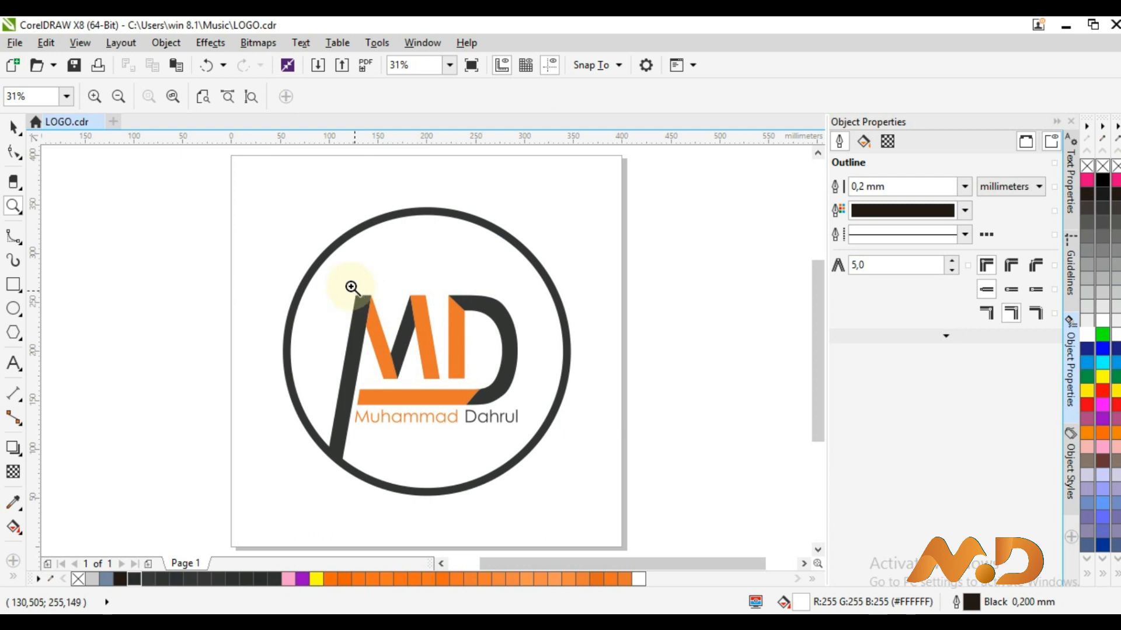
{"action": "left_click_drag", "start_coordinate": [352, 287], "coordinate": [493, 407]}
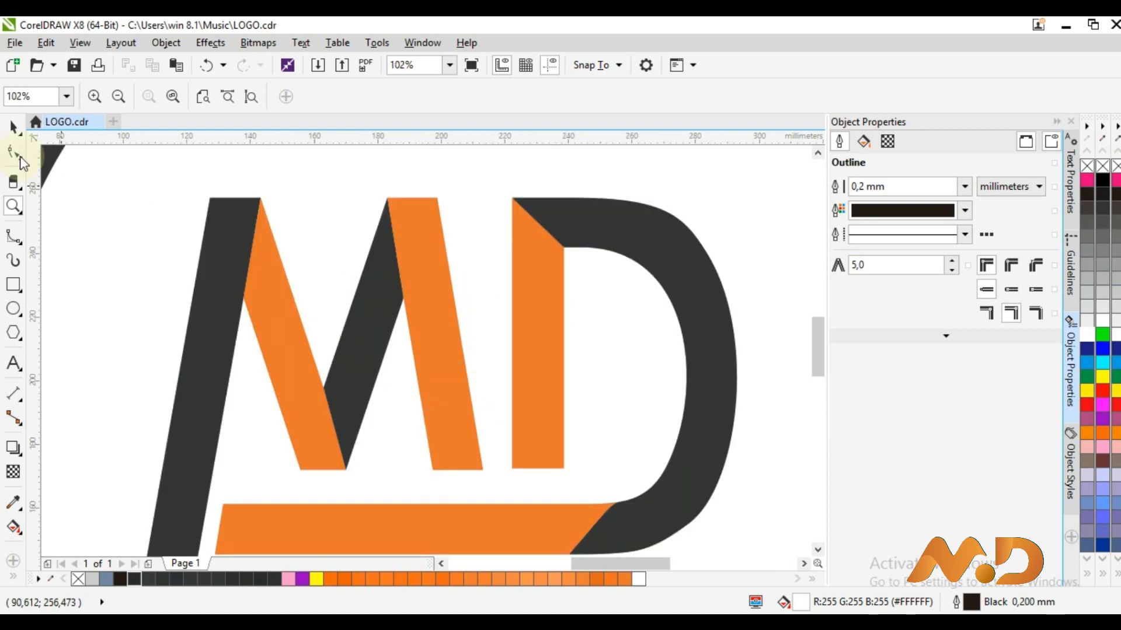
Tint the M's right stroke light grey and stretch the dark diagonal's top node to the right corner
{"action": "left_click", "coordinate": [13, 126]}
{"action": "left_click", "coordinate": [433, 321]}
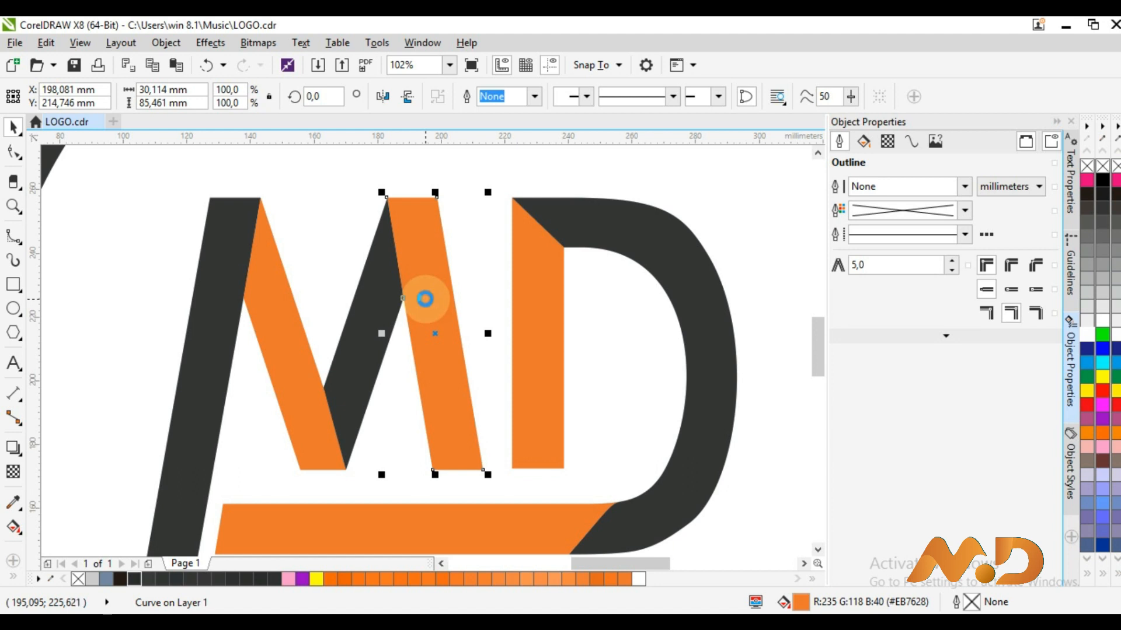
{"action": "key", "text": "Escape"}
{"action": "left_click", "coordinate": [369, 301]}
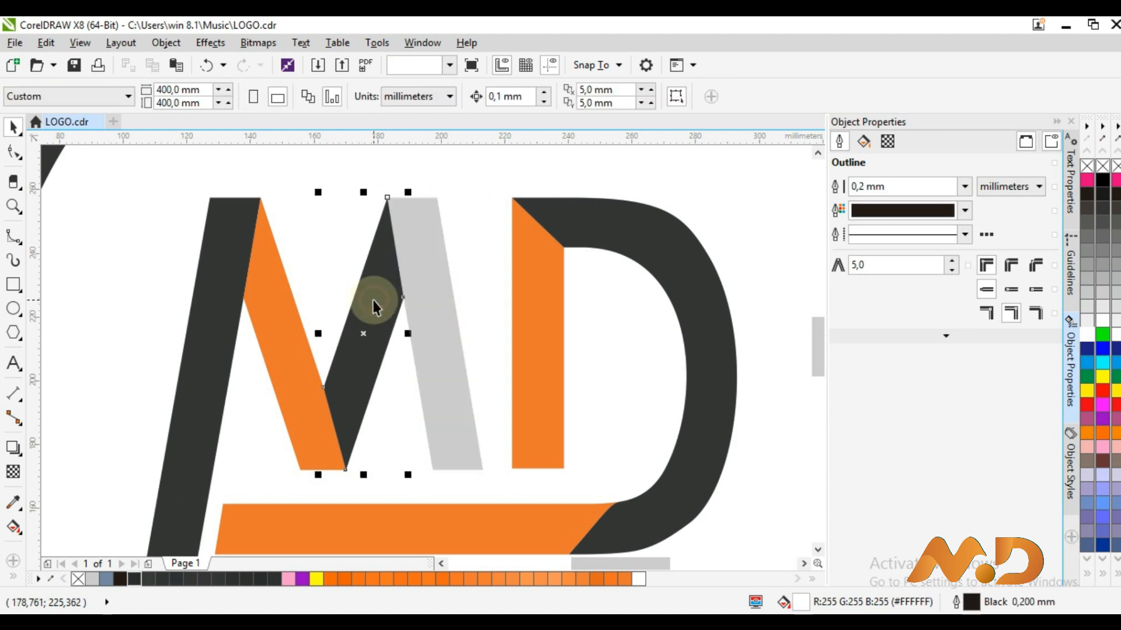
{"action": "left_click", "coordinate": [12, 152]}
{"action": "mouse_move", "coordinate": [402, 293]}
{"action": "left_mouse_down"}
{"action": "mouse_move", "coordinate": [425, 266]}
{"action": "mouse_move", "coordinate": [419, 238]}
{"action": "mouse_move", "coordinate": [439, 201]}
{"action": "left_mouse_up"}
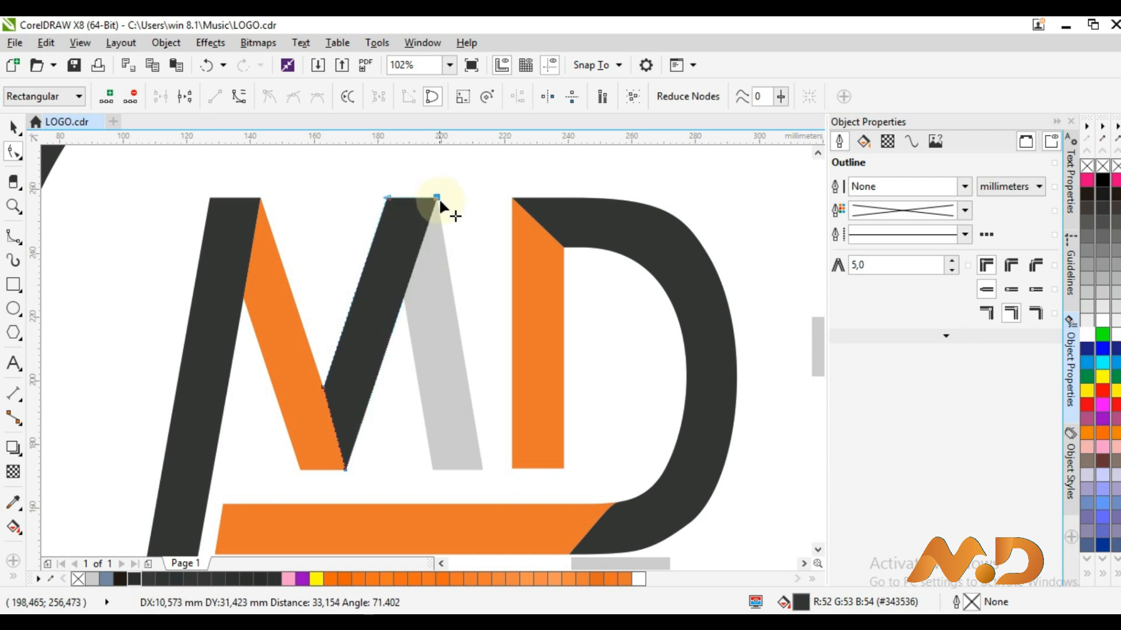
{"action": "left_click", "coordinate": [13, 127]}
{"action": "left_click", "coordinate": [151, 245]}
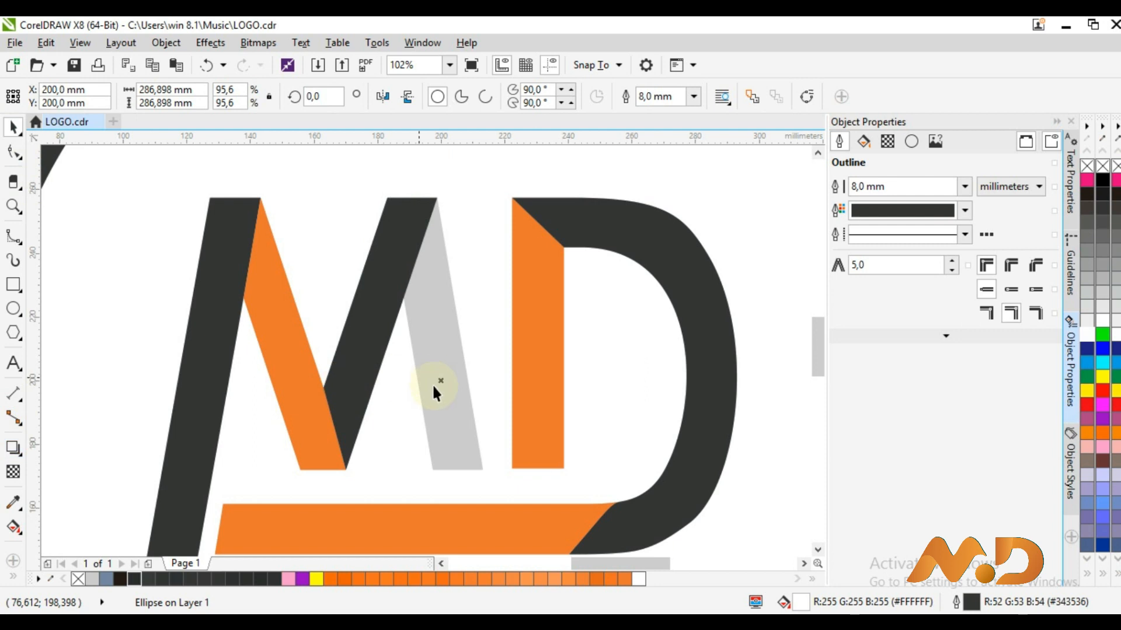
Refill the grey right stroke with the M's orange using the eyedropper, then zoom out to the page
{"action": "left_click", "coordinate": [443, 413]}
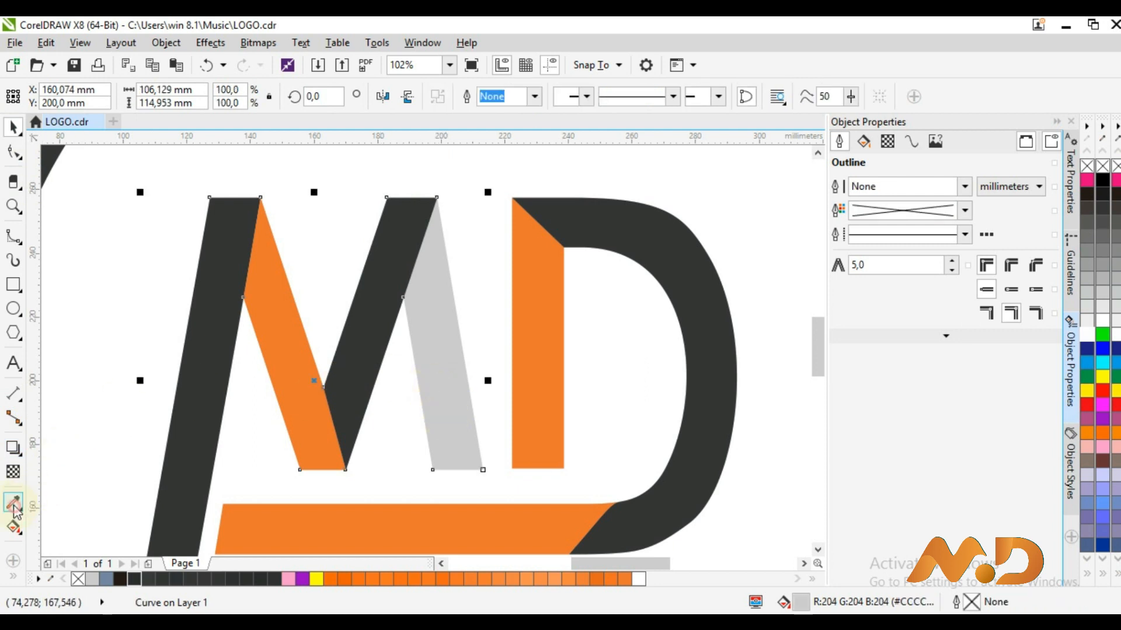
{"action": "left_click", "coordinate": [12, 502]}
{"action": "left_click", "coordinate": [299, 376]}
{"action": "left_click", "coordinate": [439, 393]}
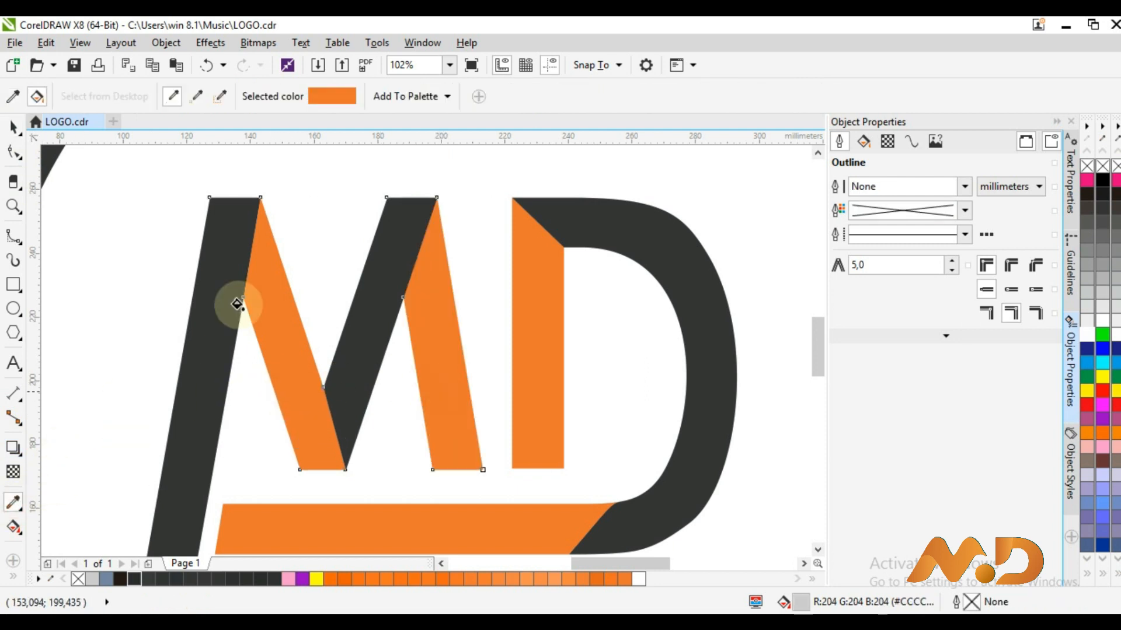
{"action": "left_click", "coordinate": [13, 127]}
{"action": "key", "text": "z"}
{"action": "key", "text": "shift+F4"}
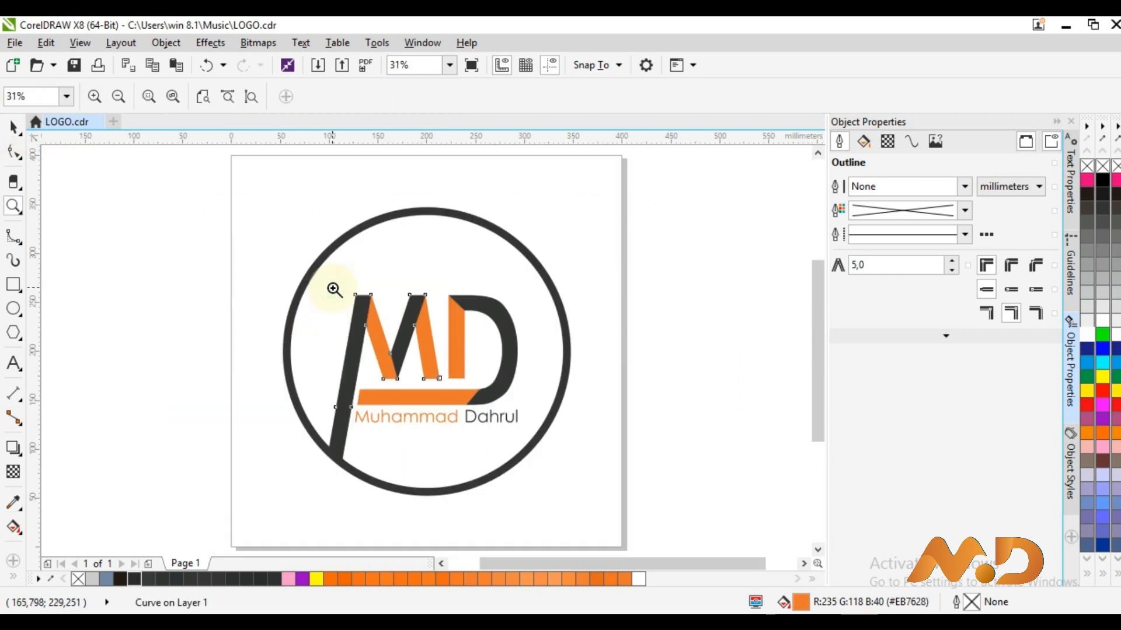
{"action": "left_click", "coordinate": [13, 126]}
{"action": "left_click", "coordinate": [144, 253]}
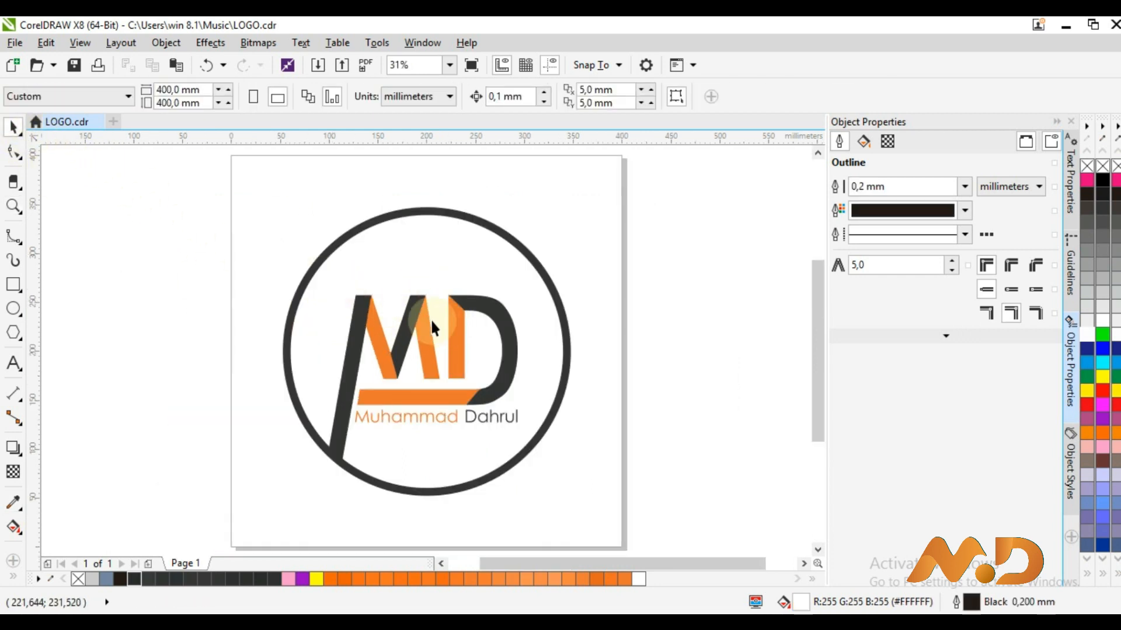
Zoom to fit the logo circle and select every object of the logo
{"action": "left_click", "coordinate": [449, 65]}
{"action": "left_click", "coordinate": [440, 88]}
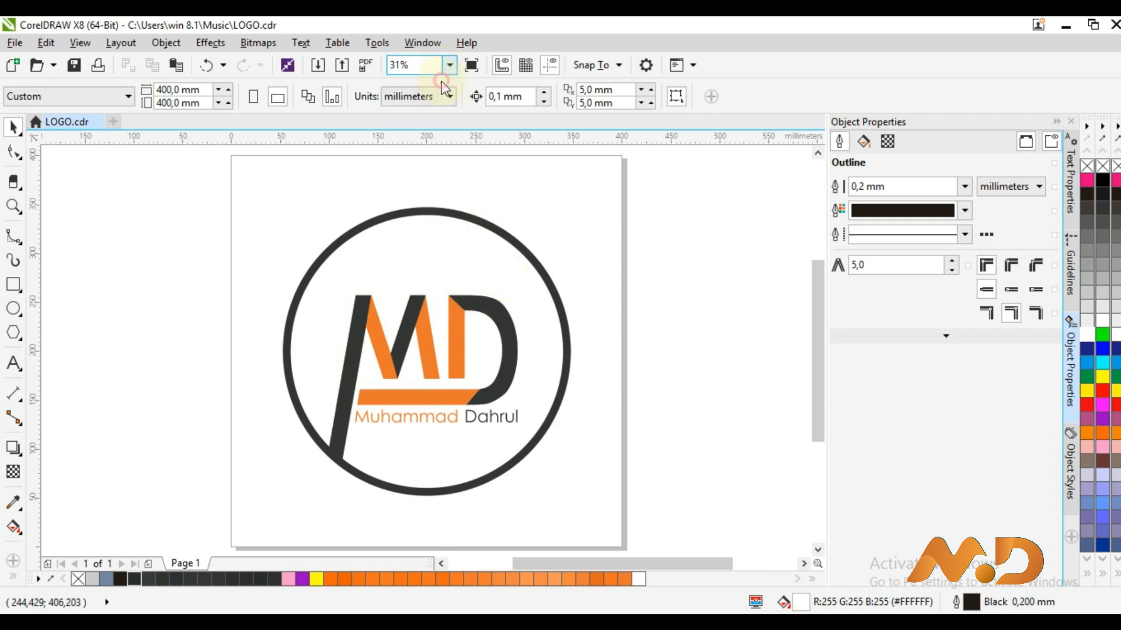
{"action": "key", "text": "ctrl+a"}
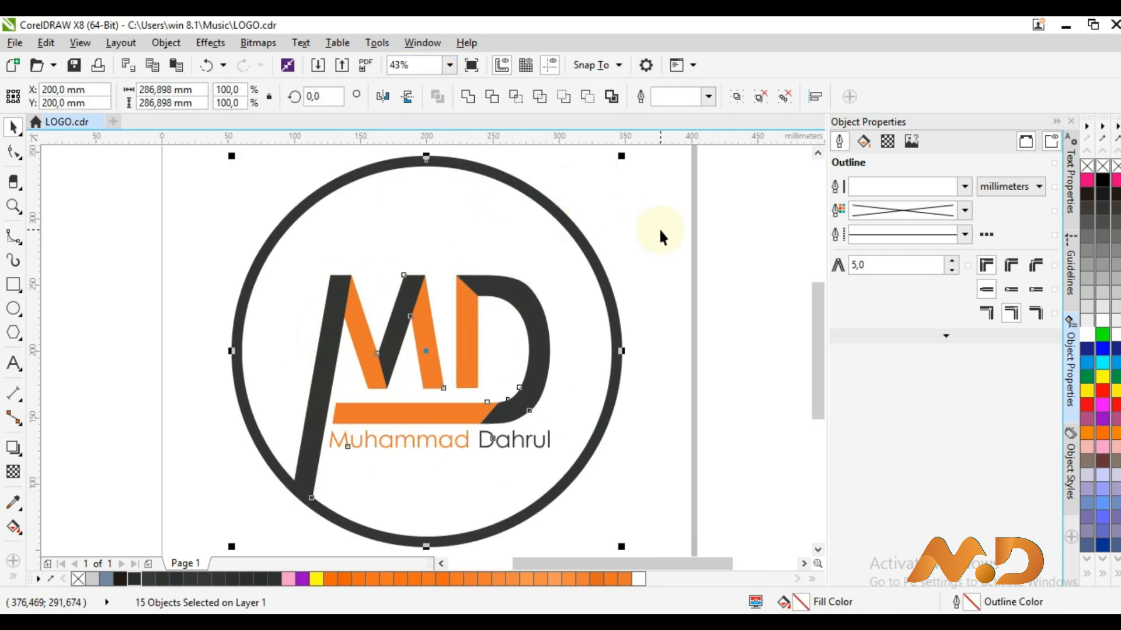
Export the selection over LOGO.png in Music as a transparent PNG at 300 resolution
{"action": "key", "text": "ctrl+e"}
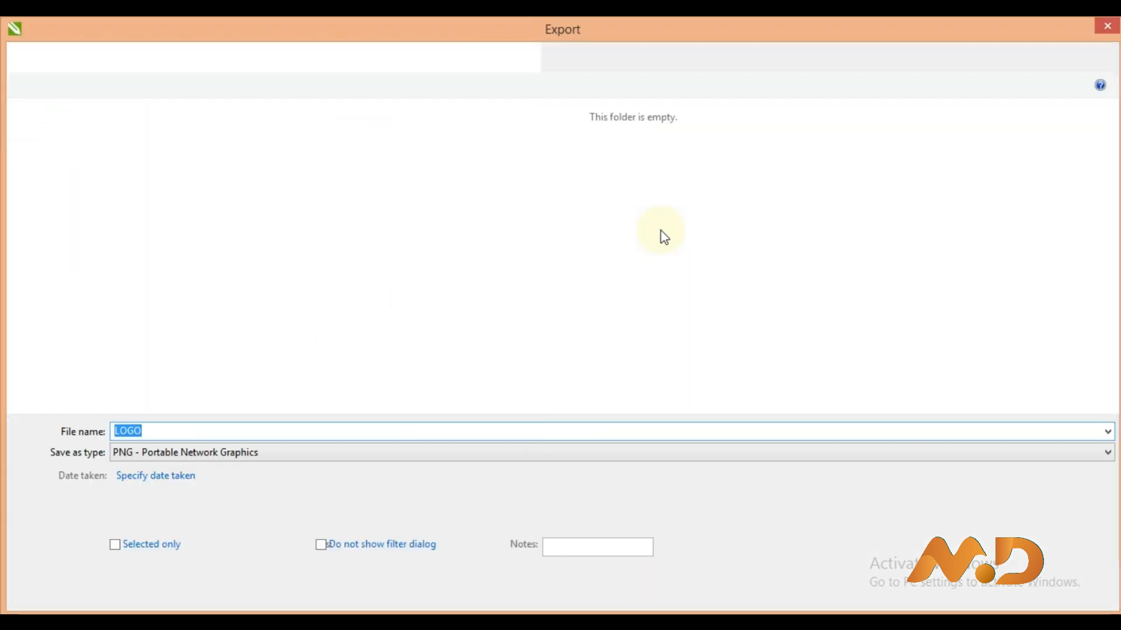
{"action": "double_click", "coordinate": [235, 178]}
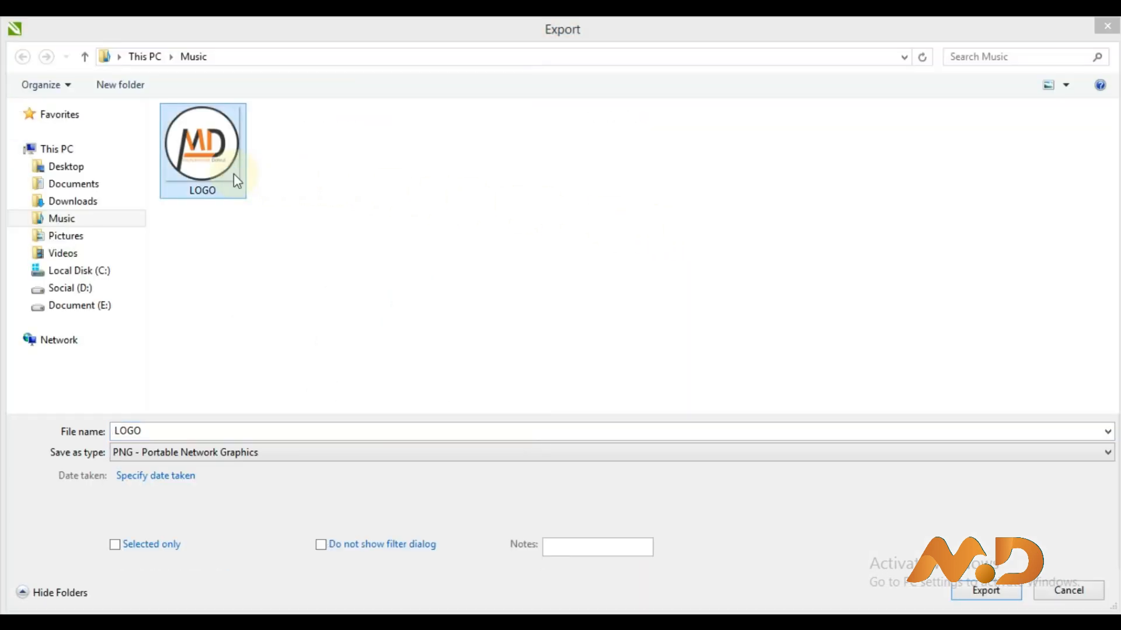
{"action": "key", "text": "Return"}
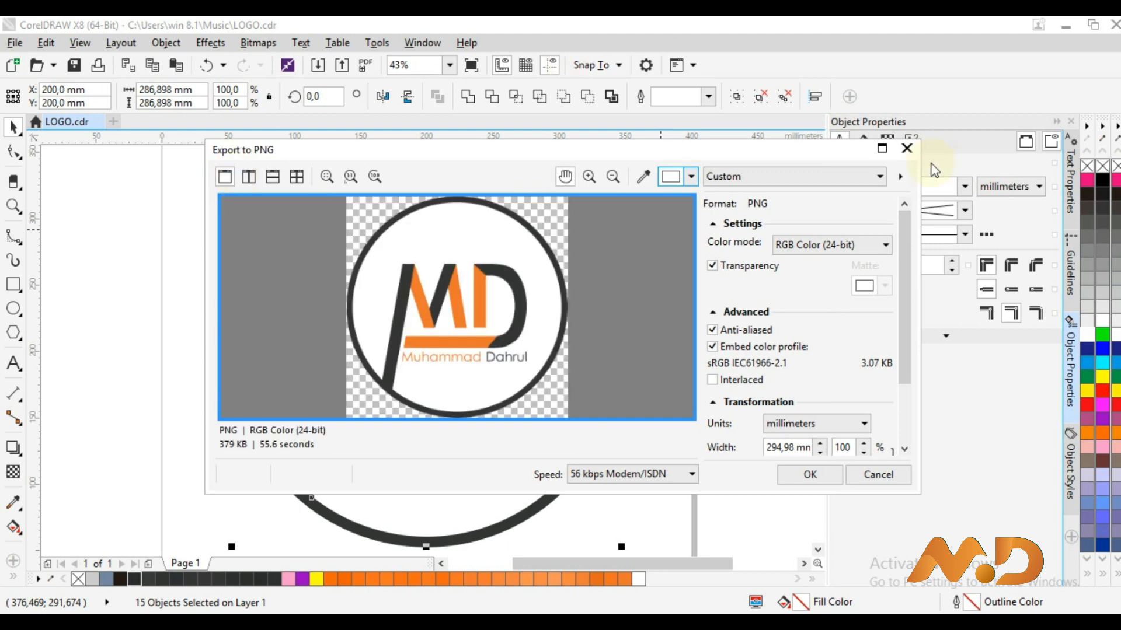
{"action": "left_click_drag", "start_coordinate": [905, 288], "coordinate": [898, 367]}
{"action": "left_click", "coordinate": [863, 410]}
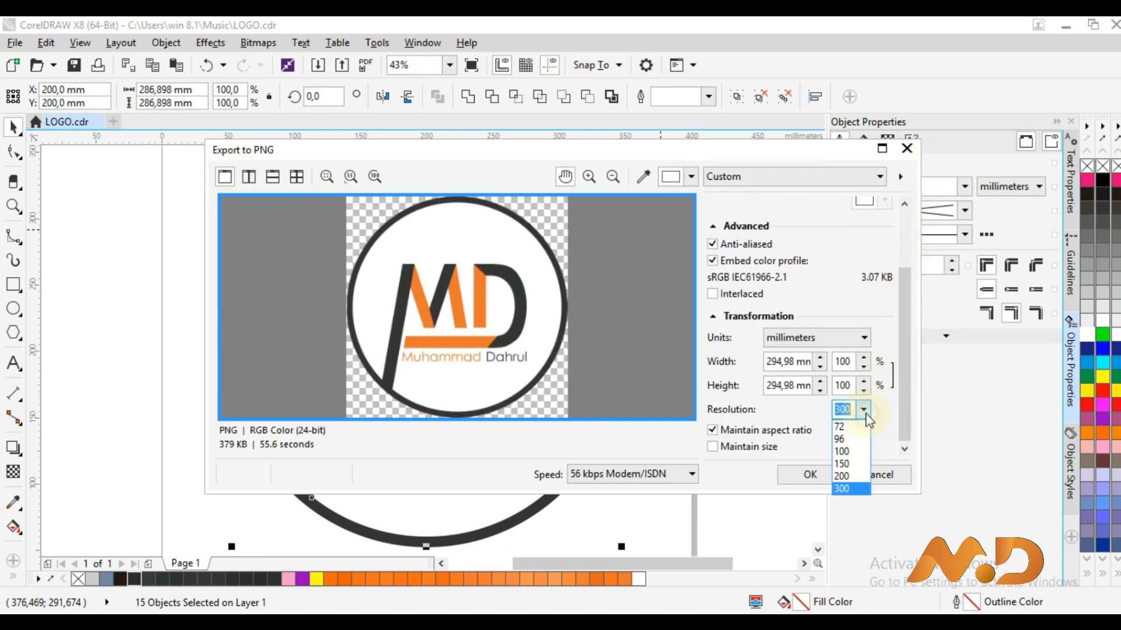
{"action": "left_click", "coordinate": [846, 489]}
{"action": "left_click", "coordinate": [817, 475]}
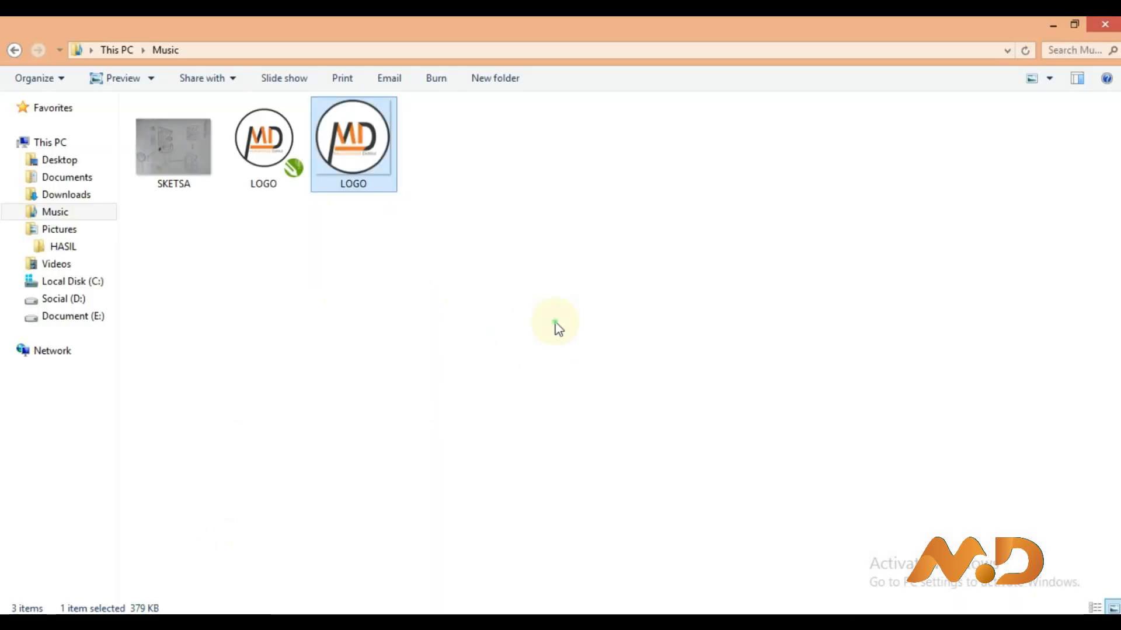
Refresh the Music folder and preview the new LOGO PNG in Windows Photo Viewer
{"action": "right_click", "coordinate": [555, 325]}
{"action": "left_click", "coordinate": [600, 410]}
{"action": "left_click", "coordinate": [231, 147]}
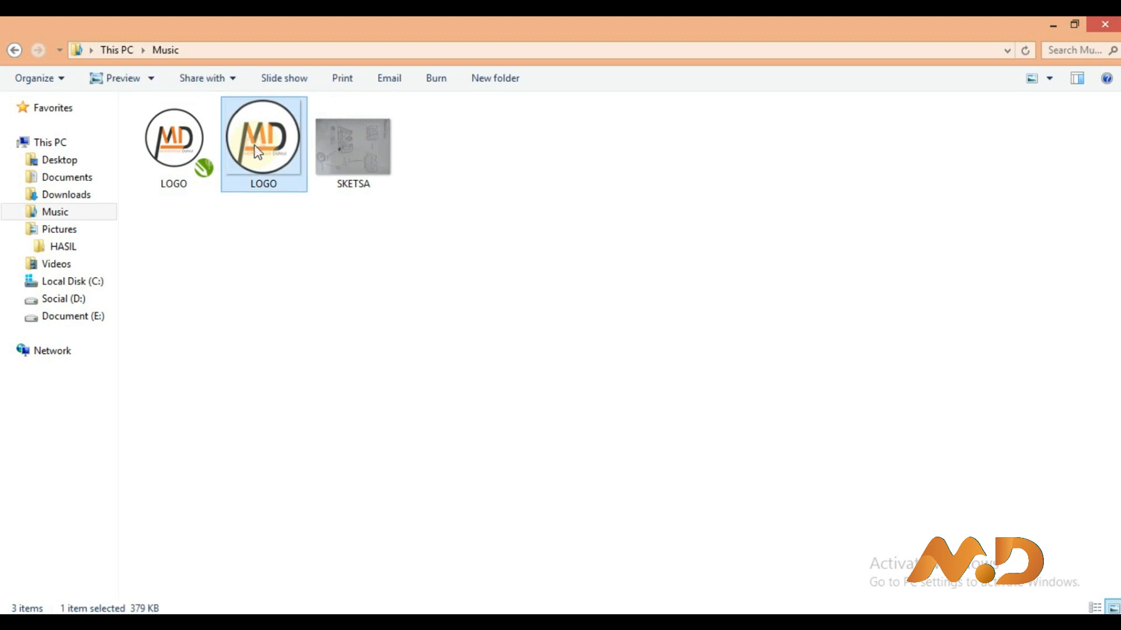
{"action": "right_click", "coordinate": [255, 145]}
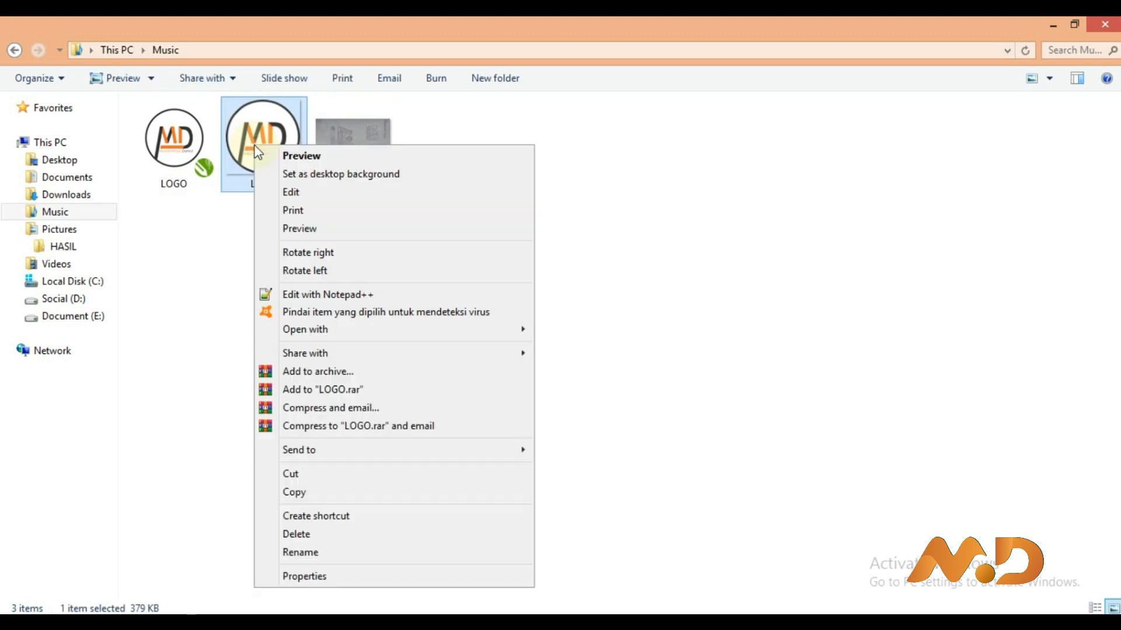
{"action": "left_click", "coordinate": [292, 158]}
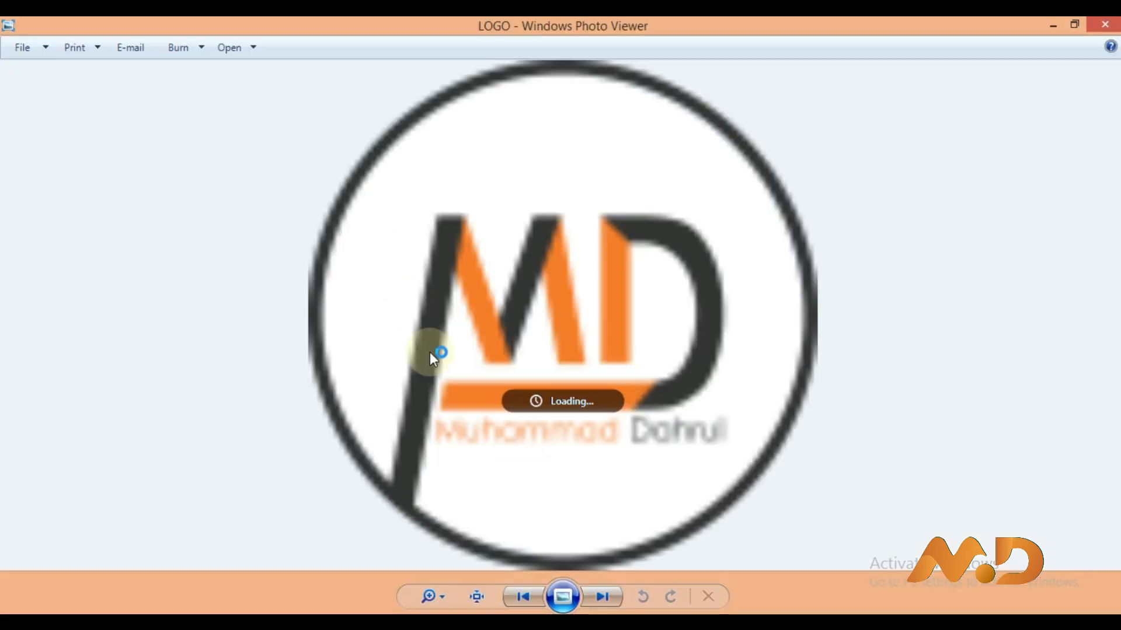